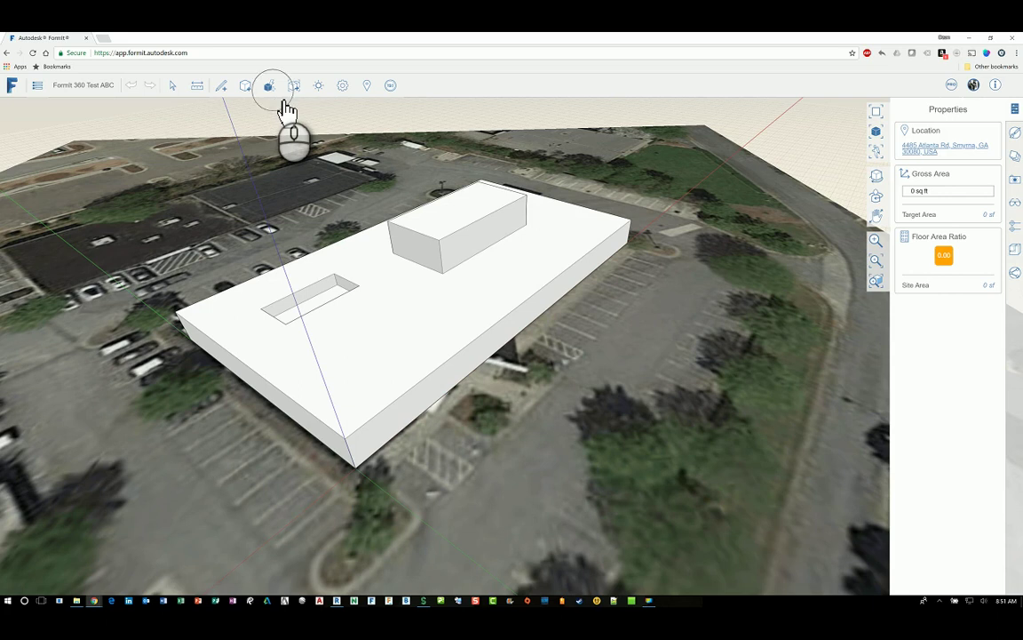
Show the Join, Cut, Sweep and other solid-editing tools above the satellite site model
{"action": "left_click", "coordinate": [281, 98]}
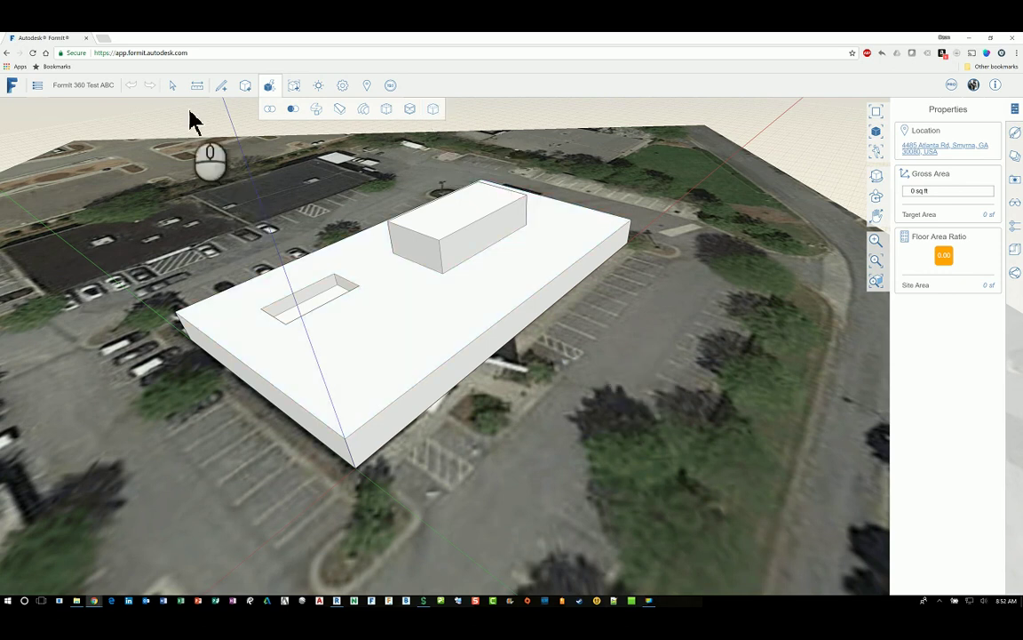
Place a primitive cube beside the building's front edge
{"action": "left_click", "coordinate": [174, 85]}
{"action": "left_click", "coordinate": [245, 86]}
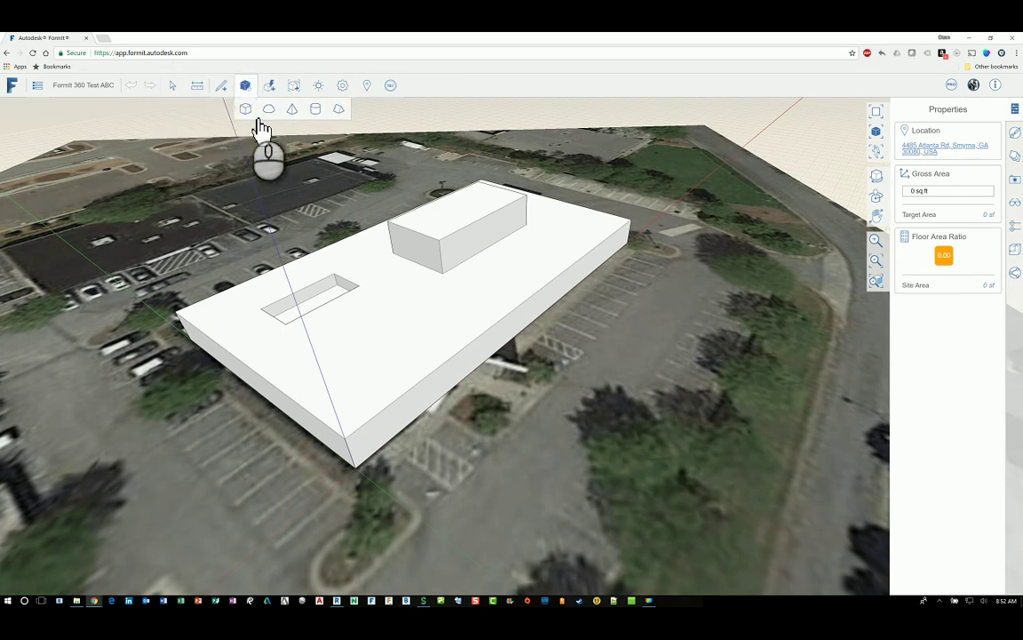
{"action": "left_click", "coordinate": [250, 115]}
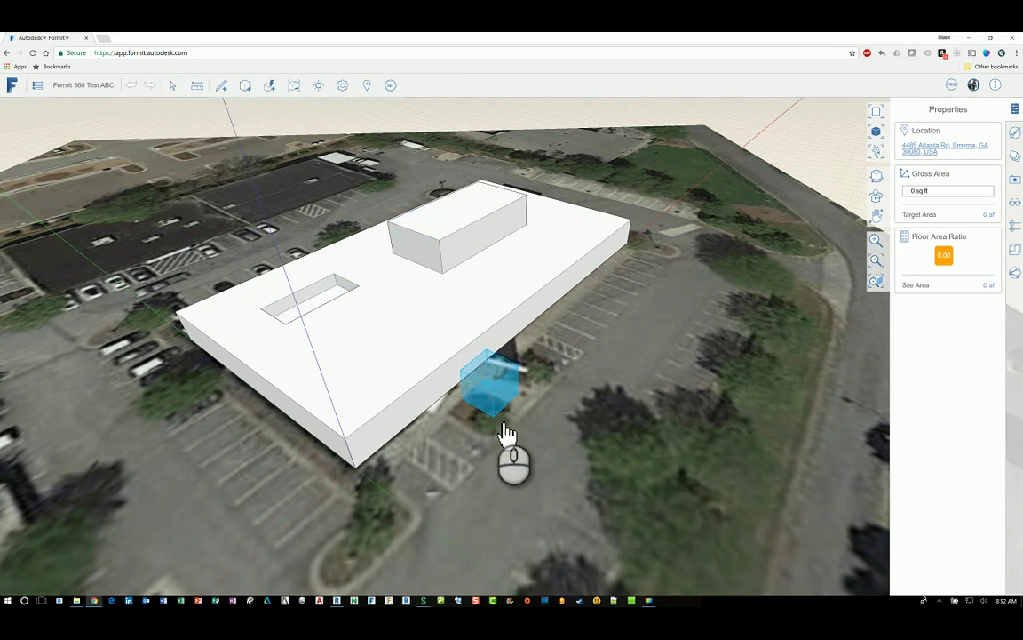
{"action": "left_click", "coordinate": [500, 444]}
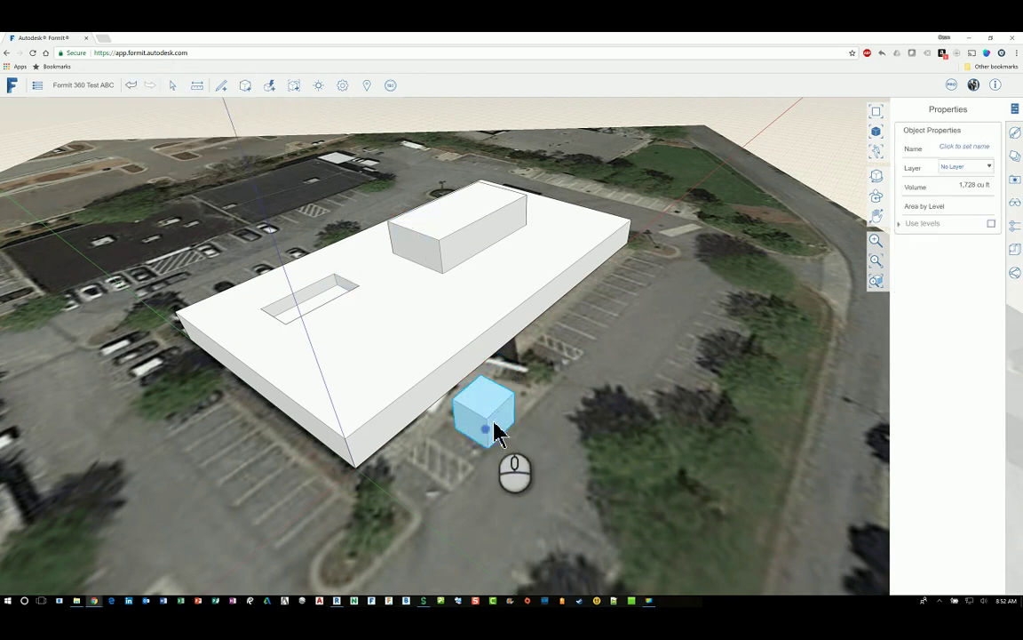
{"action": "left_click", "coordinate": [548, 468]}
{"action": "middle_click_drag", "start_coordinate": [551, 460], "coordinate": [546, 399]}
Stretch the cube's front face 21' outward and raise its top above the roof
{"action": "left_click", "coordinate": [524, 405]}
{"action": "left_click_drag", "start_coordinate": [531, 407], "coordinate": [519, 360]}
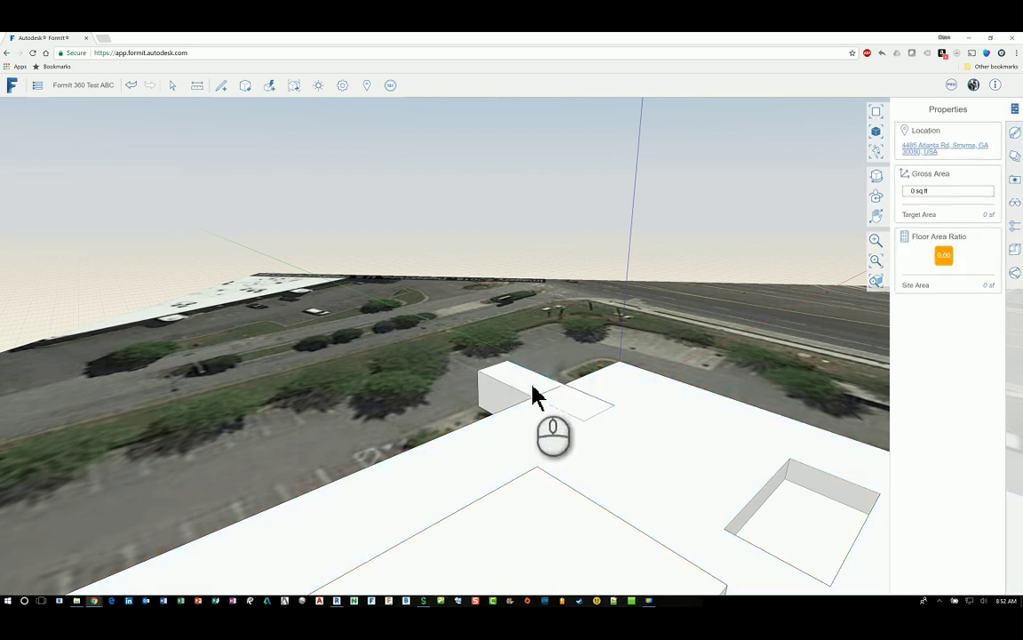
{"action": "left_click", "coordinate": [533, 387]}
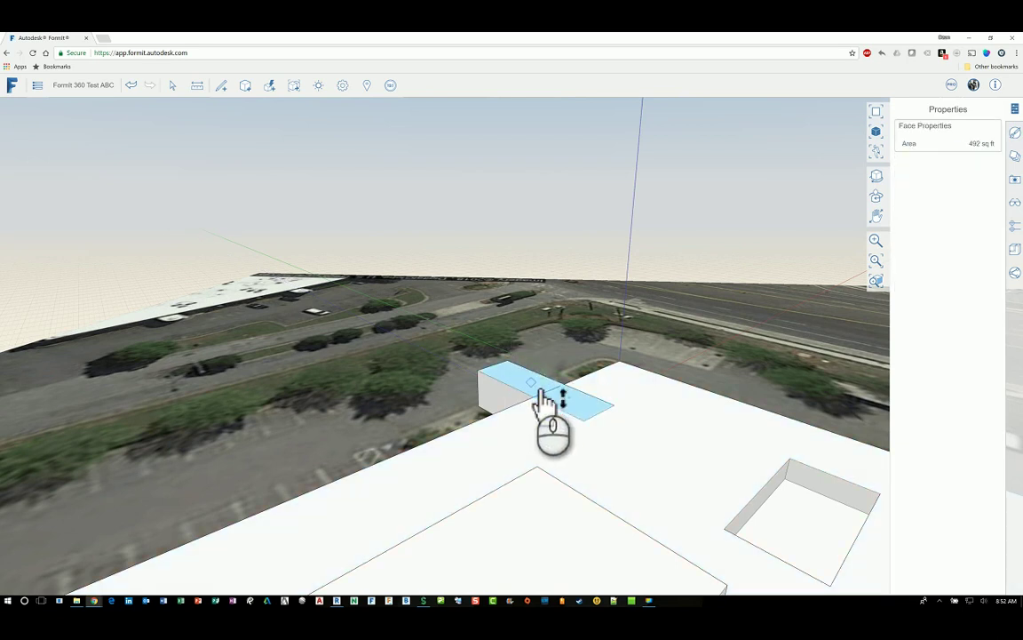
{"action": "mouse_move", "coordinate": [547, 398]}
{"action": "left_mouse_down"}
{"action": "mouse_move", "coordinate": [547, 344]}
{"action": "mouse_move", "coordinate": [546, 378]}
{"action": "left_mouse_up"}
{"action": "middle_click_drag", "start_coordinate": [523, 429], "coordinate": [275, 156]}
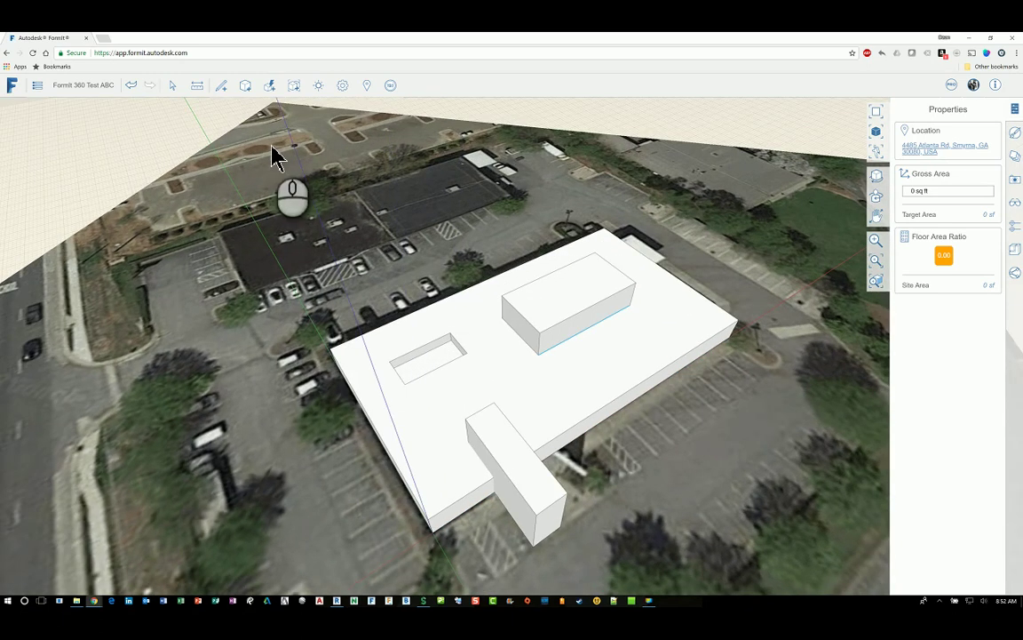
Place a primitive cube on the parking lot beside the building
{"action": "left_click", "coordinate": [245, 87]}
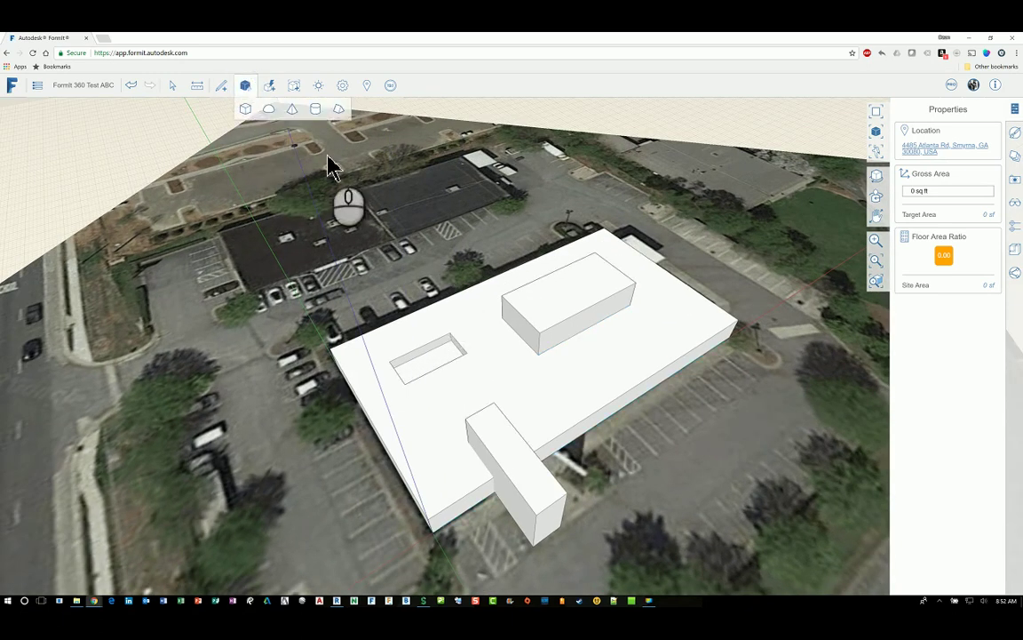
{"action": "left_click", "coordinate": [245, 108]}
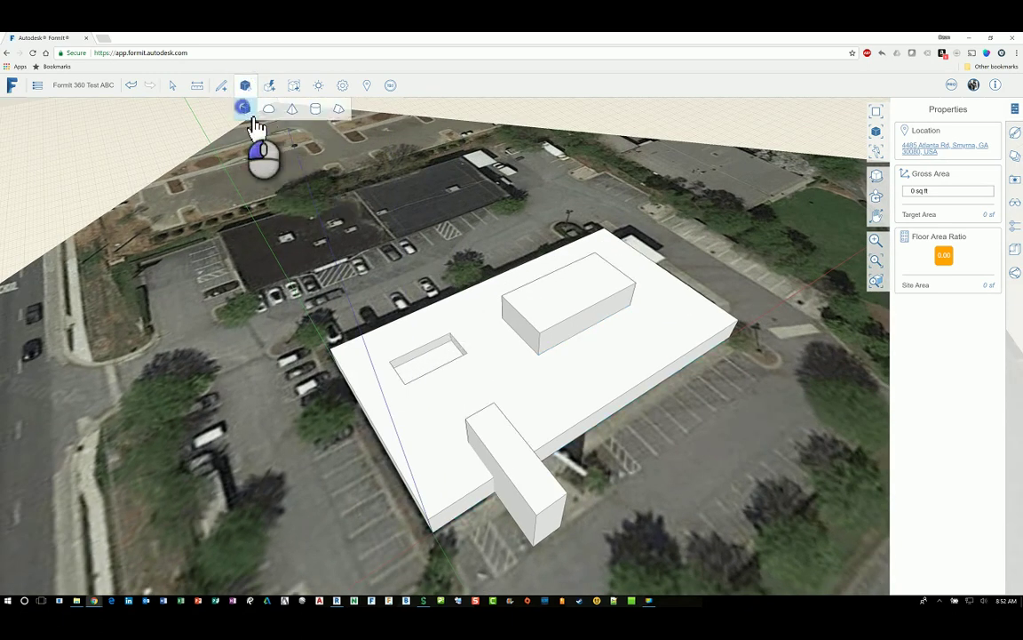
{"action": "left_click", "coordinate": [677, 455]}
{"action": "left_click", "coordinate": [738, 499]}
{"action": "middle_click_drag", "start_coordinate": [737, 500], "coordinate": [387, 480]}
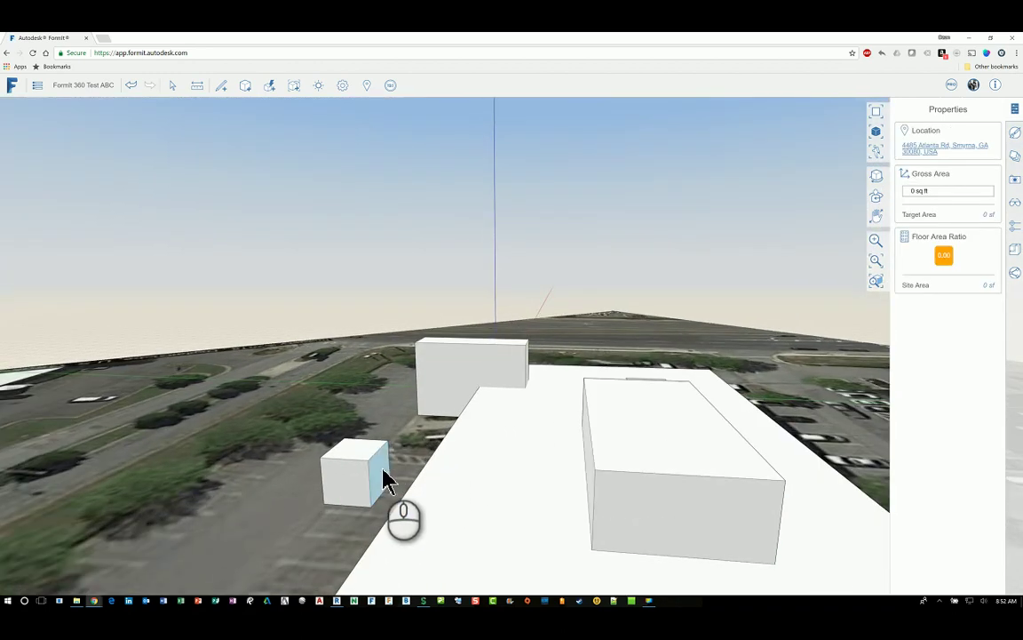
Stretch the cube's side face 30' toward the building and raise its top face
{"action": "left_click", "coordinate": [388, 481]}
{"action": "left_click_drag", "start_coordinate": [389, 484], "coordinate": [519, 510]}
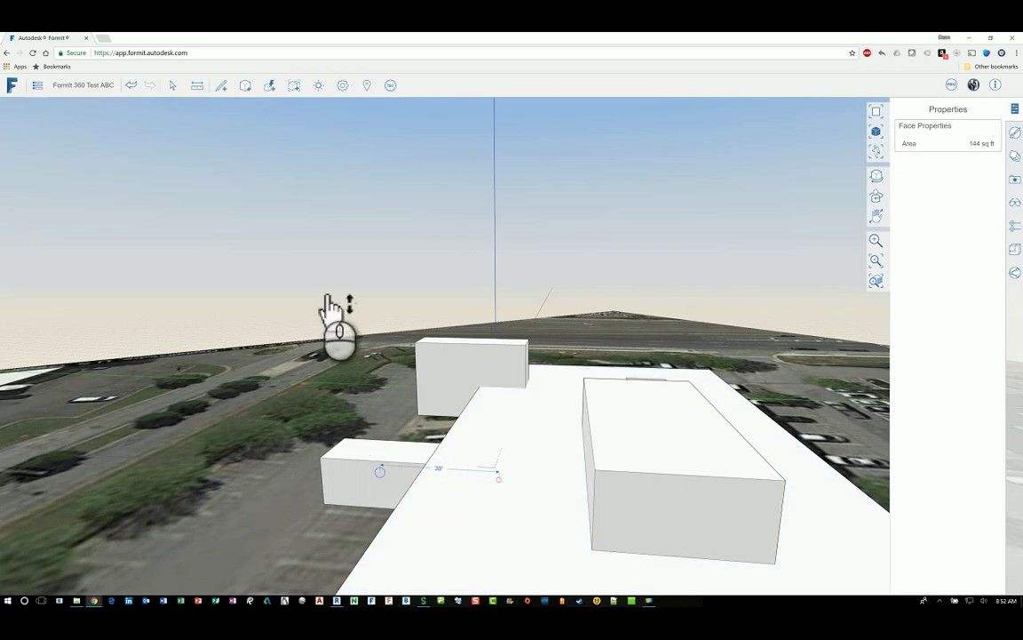
{"action": "left_click", "coordinate": [328, 298]}
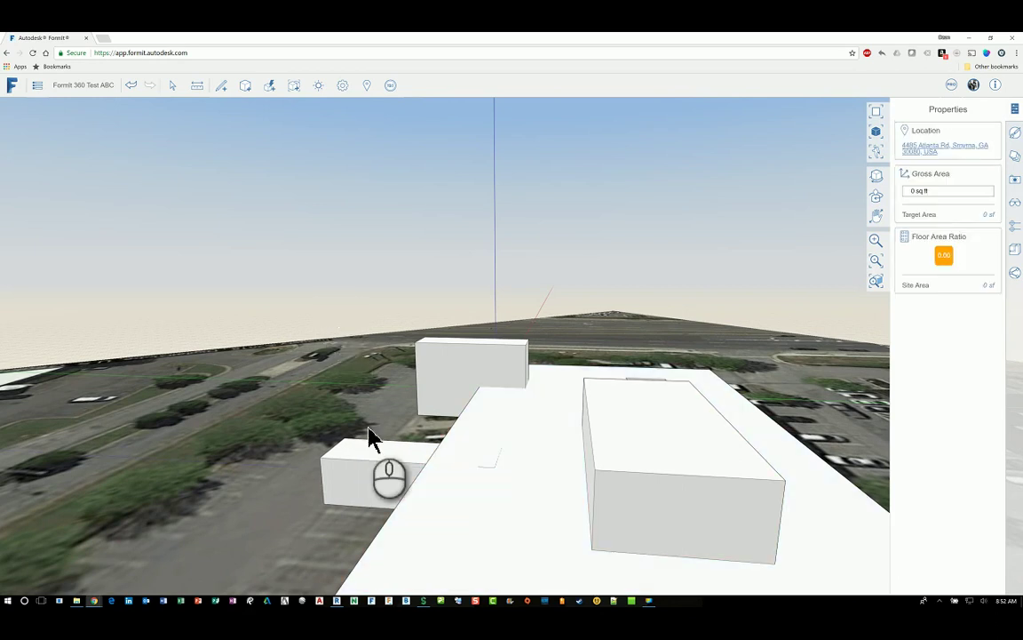
{"action": "left_click", "coordinate": [418, 460]}
{"action": "left_click_drag", "start_coordinate": [423, 468], "coordinate": [404, 417]}
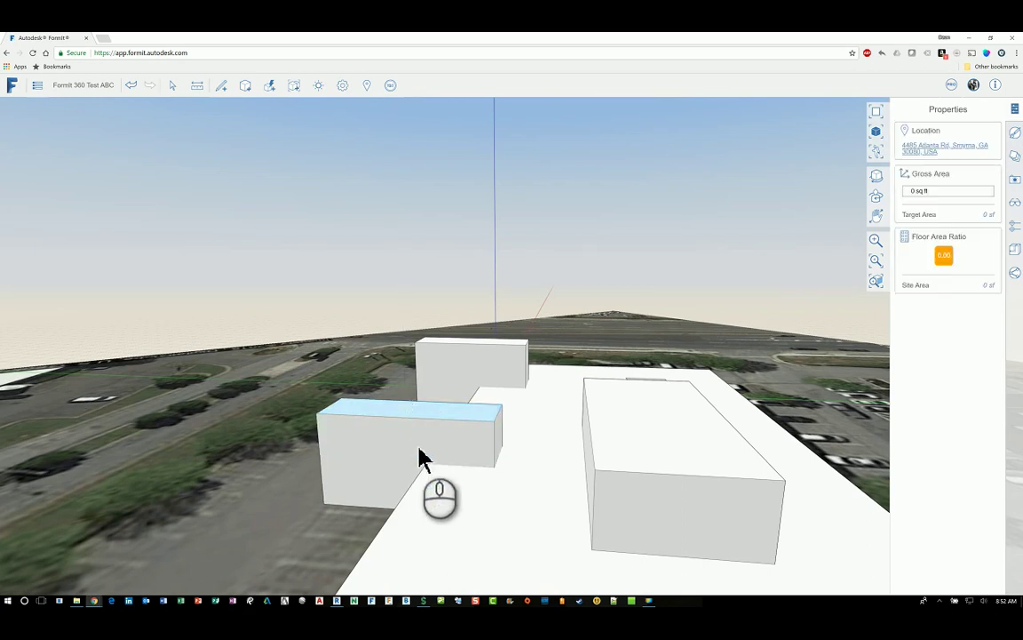
{"action": "middle_click_drag", "start_coordinate": [417, 453], "coordinate": [316, 137]}
Join the tall front block into the main building with the Join tool
{"action": "left_click", "coordinate": [269, 86]}
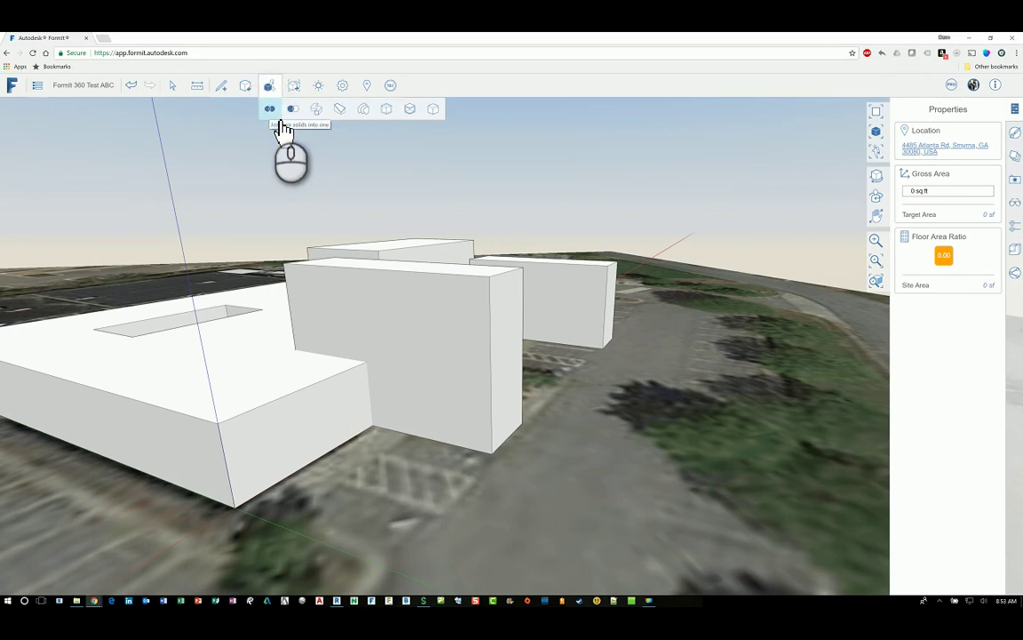
{"action": "left_click", "coordinate": [270, 110]}
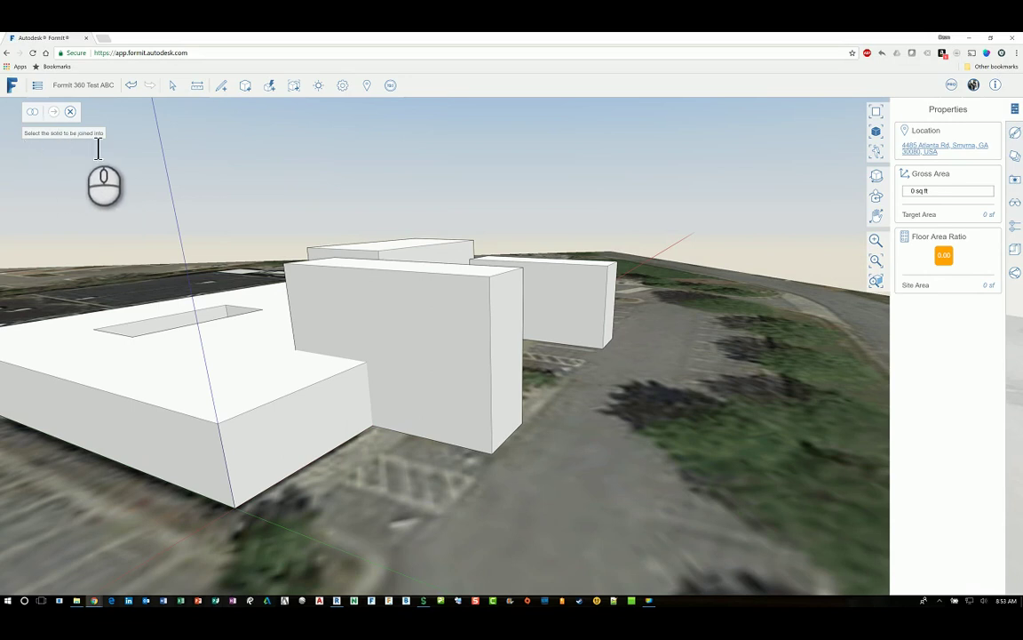
{"action": "left_click", "coordinate": [300, 423]}
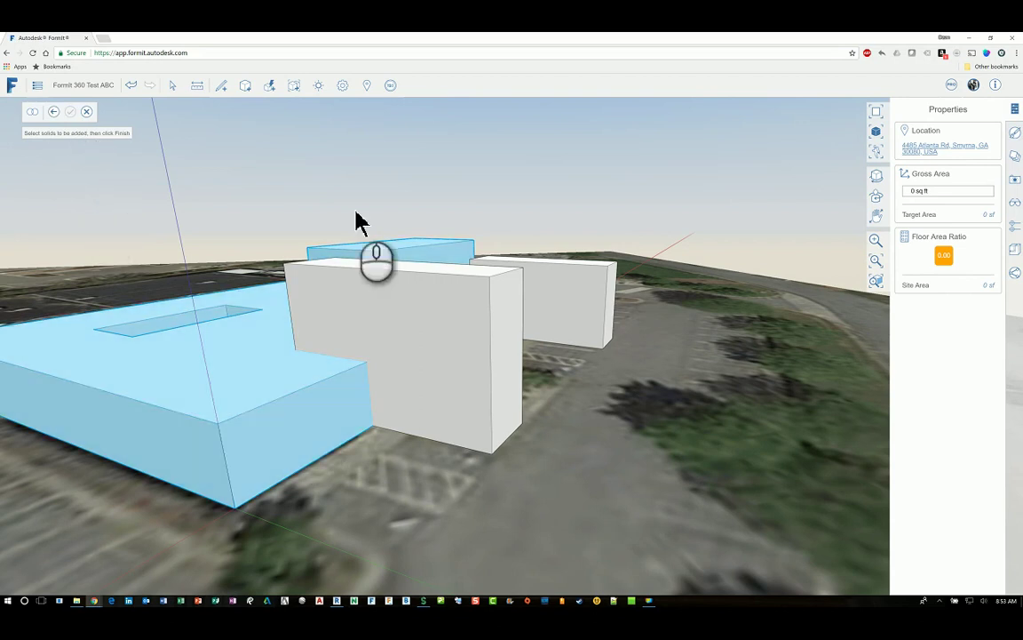
{"action": "left_click", "coordinate": [440, 283]}
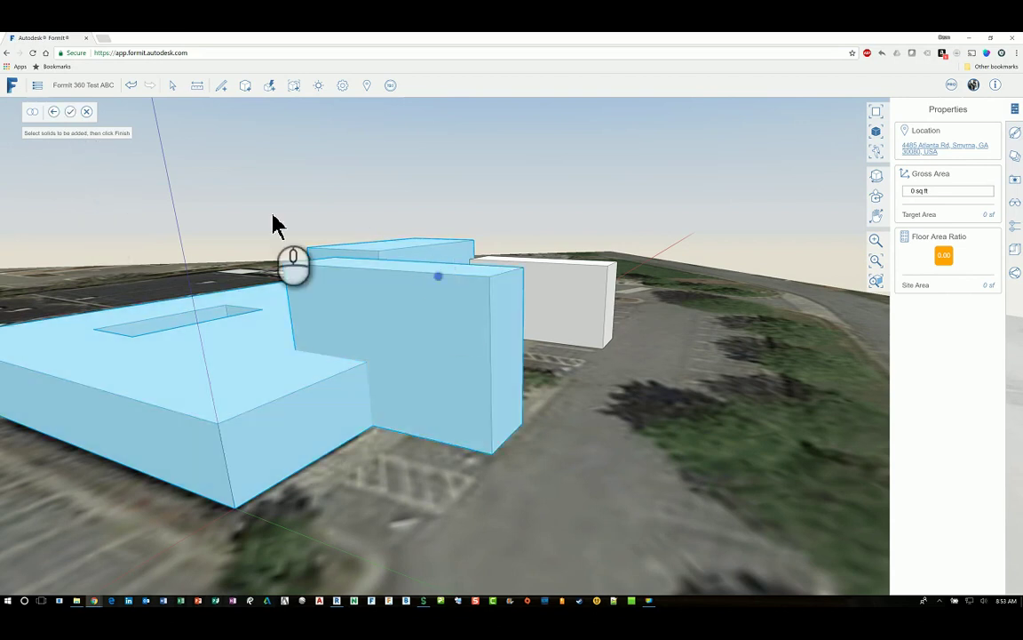
{"action": "left_click", "coordinate": [71, 114]}
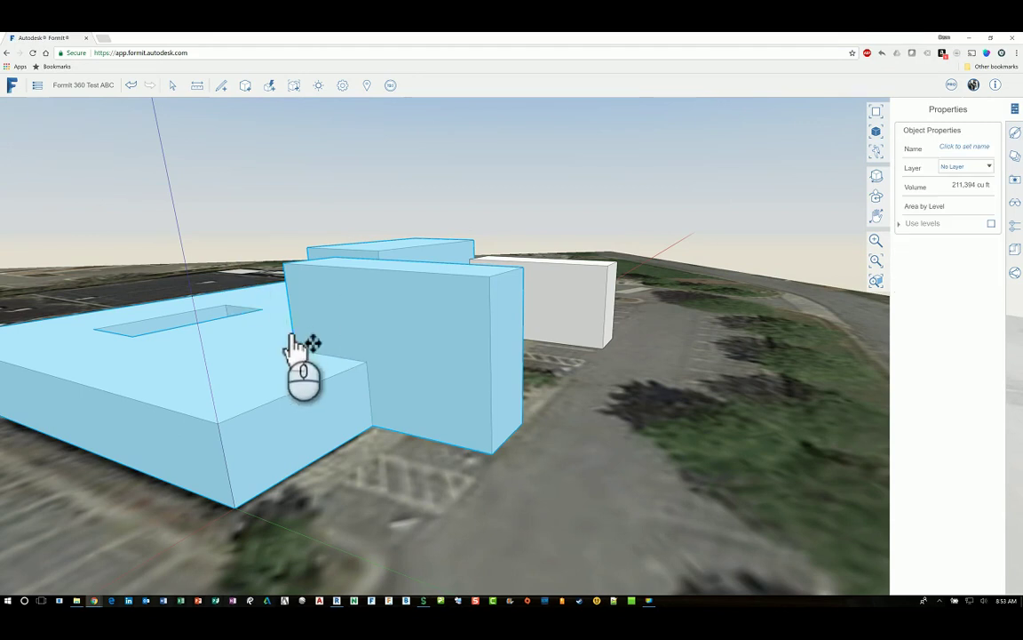
Select the joined solid to verify it, then inspect where the blocks meet
{"action": "left_click", "coordinate": [415, 451]}
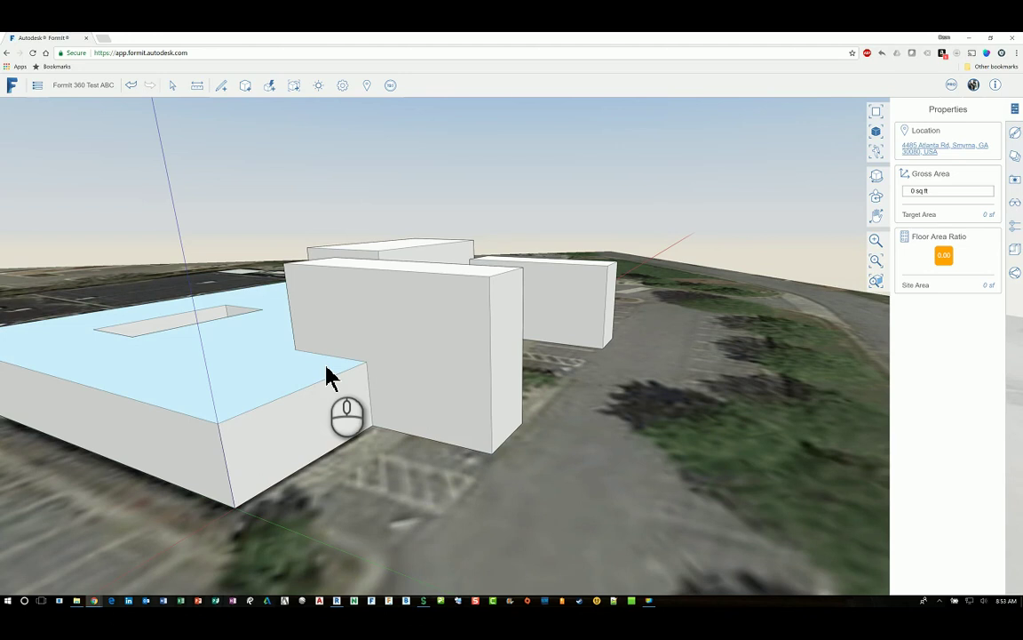
{"action": "double_click", "coordinate": [328, 377]}
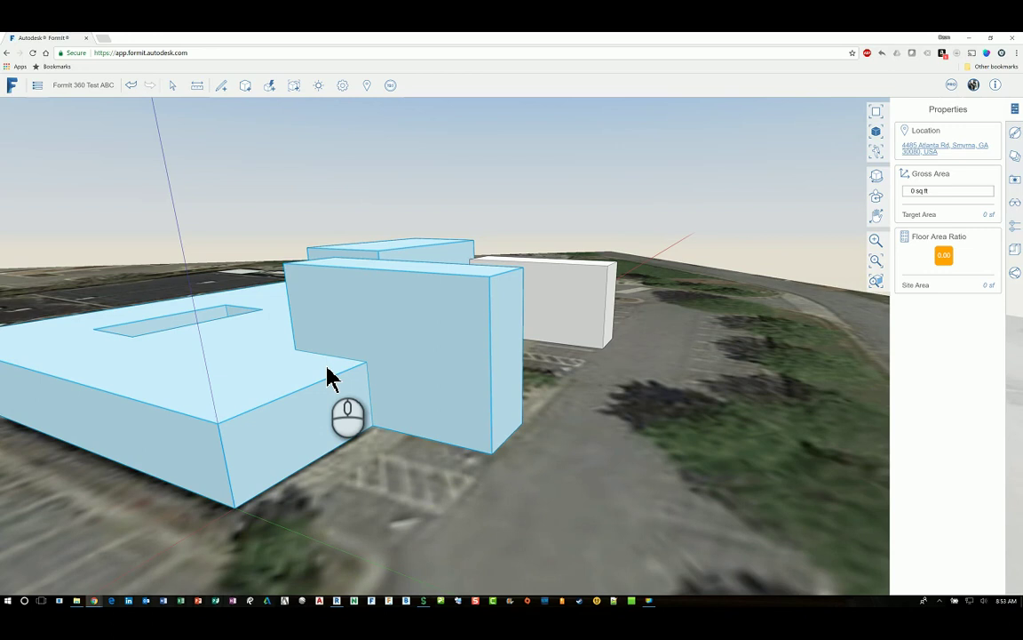
{"action": "left_click", "coordinate": [418, 407]}
{"action": "middle_click_drag", "start_coordinate": [419, 407], "coordinate": [589, 415]}
{"action": "scroll", "coordinate": [584, 401], "scroll_direction": "up", "scroll_amount": 4}
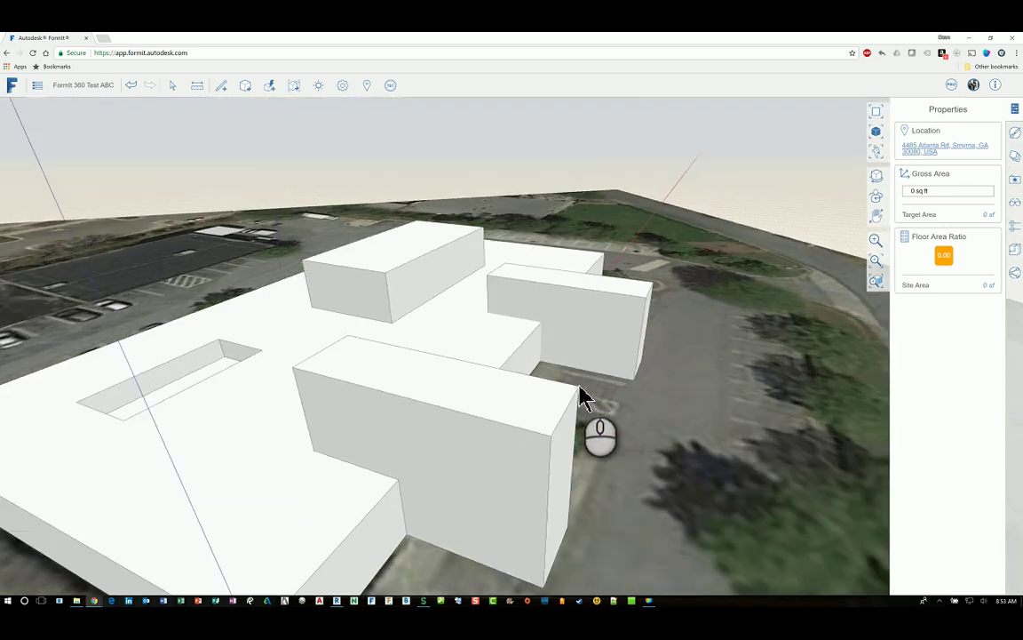
{"action": "scroll", "coordinate": [633, 380], "scroll_direction": "up", "scroll_amount": 2}
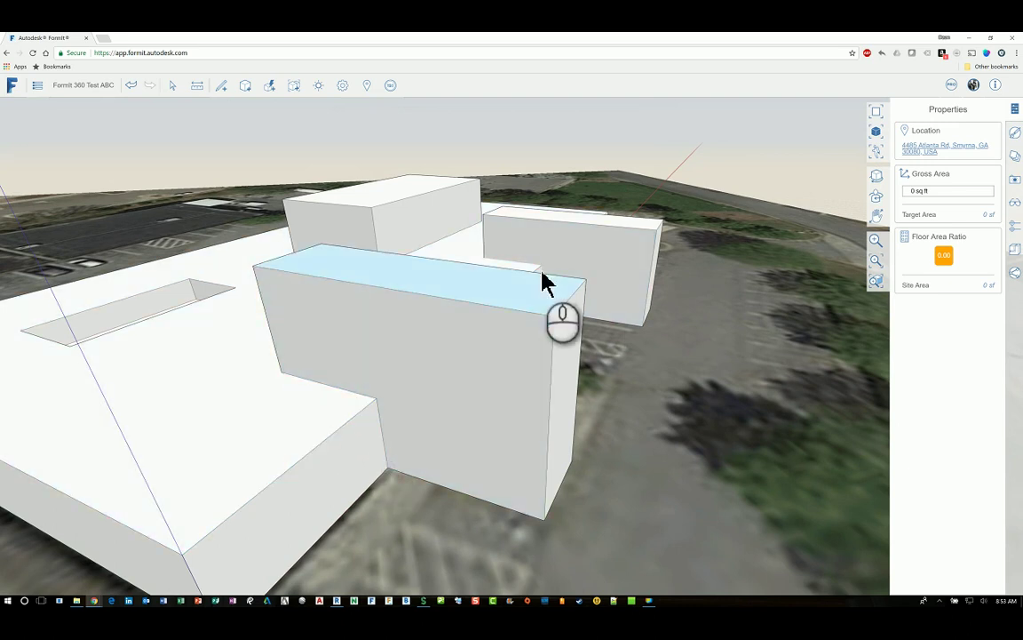
{"action": "mouse_move", "coordinate": [543, 283]}
{"action": "middle_mouse_down"}
{"action": "mouse_move", "coordinate": [534, 301]}
{"action": "mouse_move", "coordinate": [552, 271]}
{"action": "middle_mouse_up"}
{"action": "scroll", "coordinate": [552, 271], "scroll_direction": "up", "scroll_amount": 5}
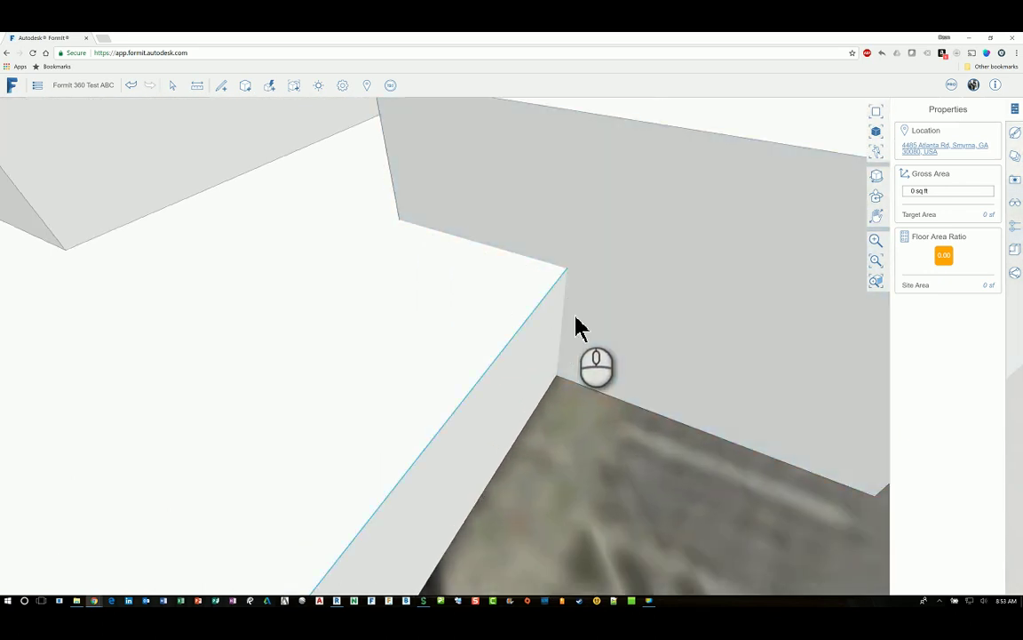
{"action": "scroll", "coordinate": [599, 355], "scroll_direction": "down", "scroll_amount": 2}
Cut the small box from the large building mass, leaving the main solid at 209,090 cu ft
{"action": "middle_click_drag", "start_coordinate": [604, 369], "coordinate": [637, 131]}
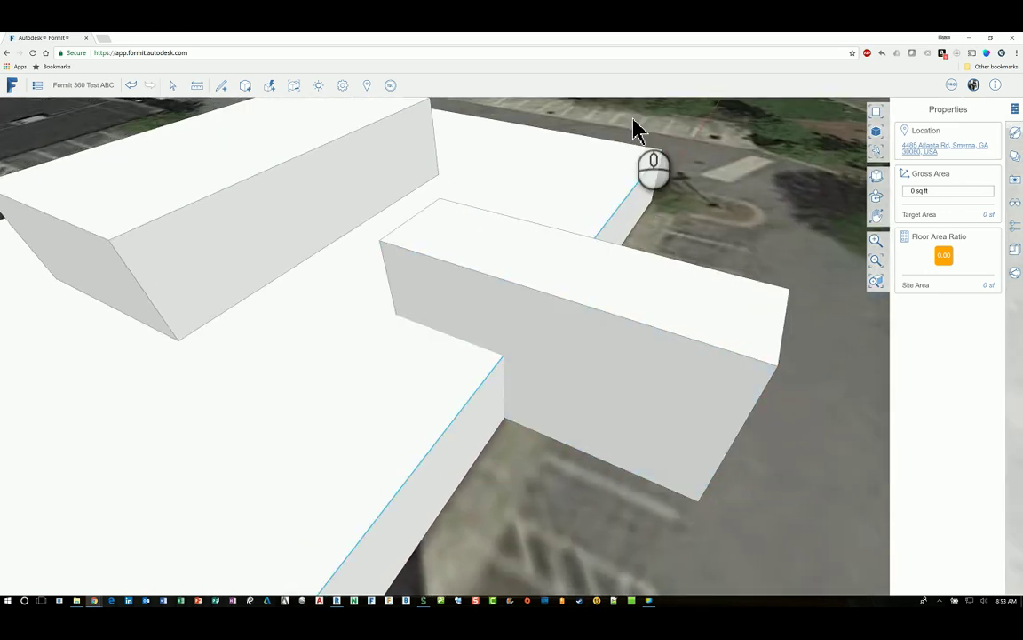
{"action": "left_click", "coordinate": [270, 86]}
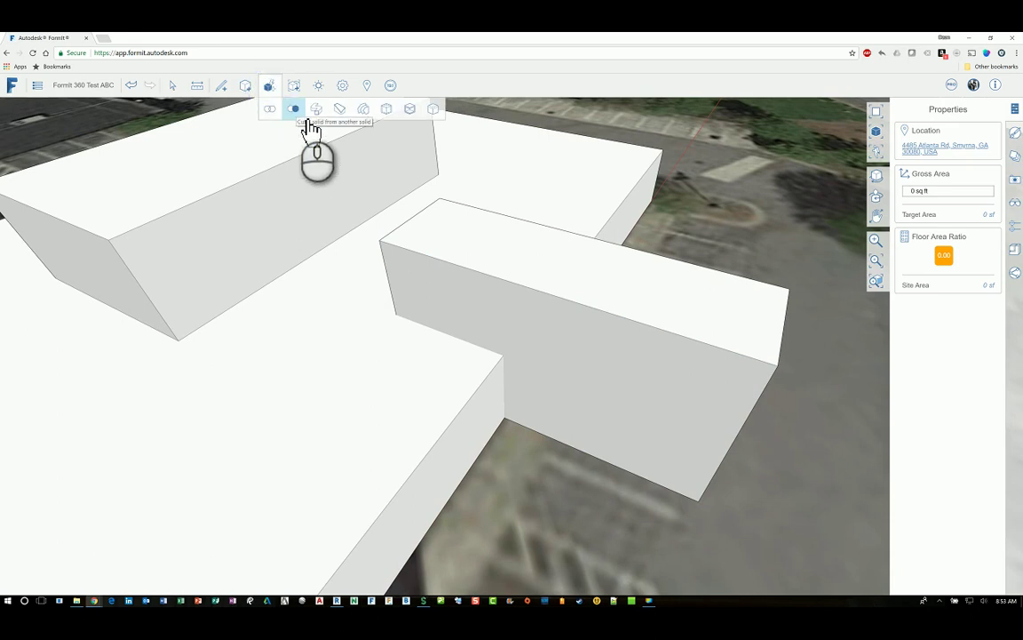
{"action": "left_click", "coordinate": [295, 111]}
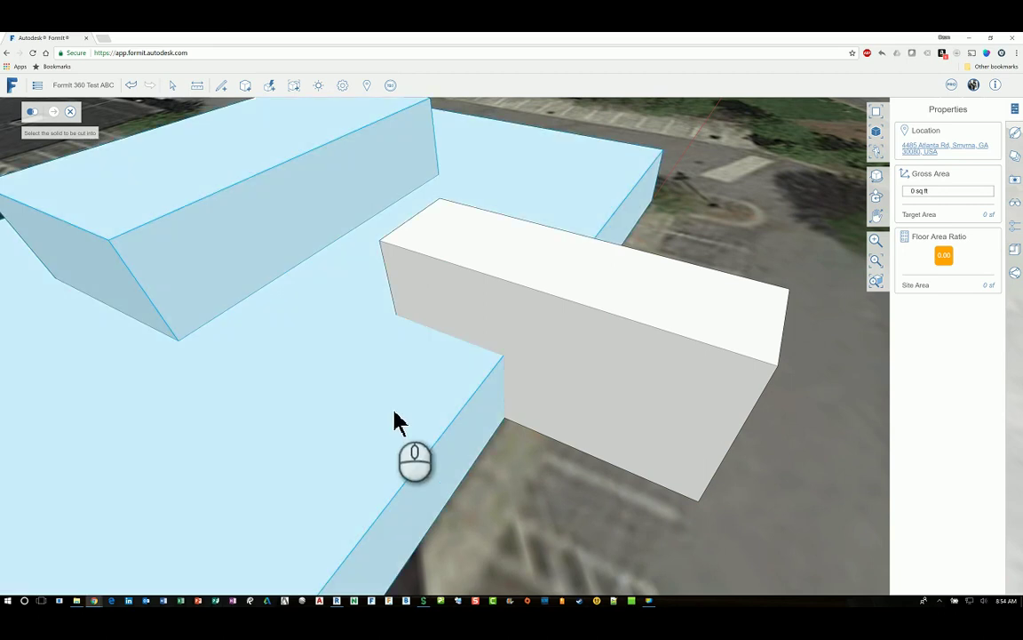
{"action": "left_click", "coordinate": [395, 418]}
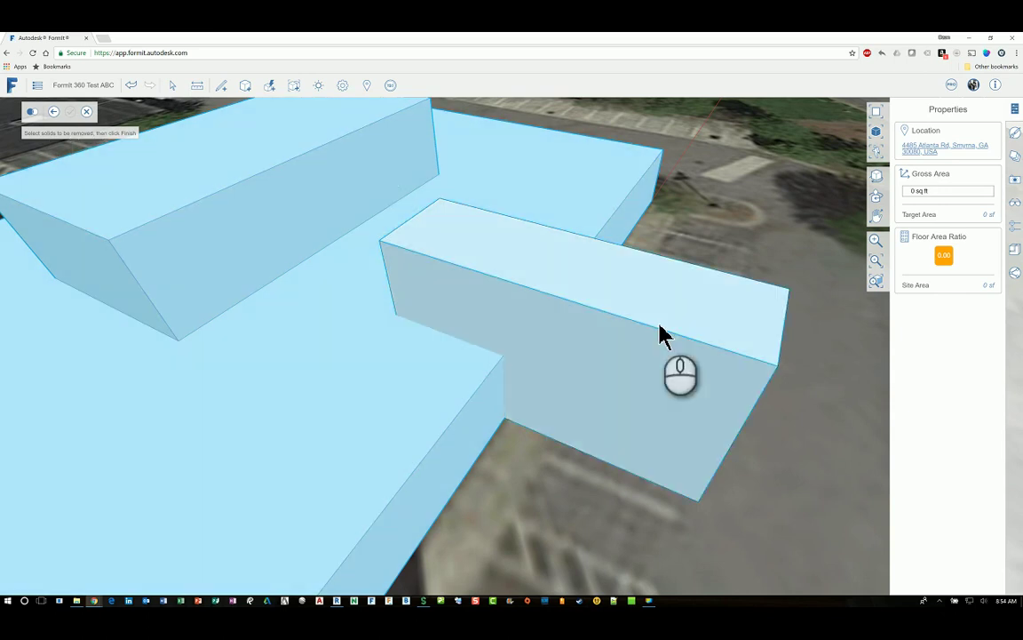
{"action": "left_click", "coordinate": [657, 327]}
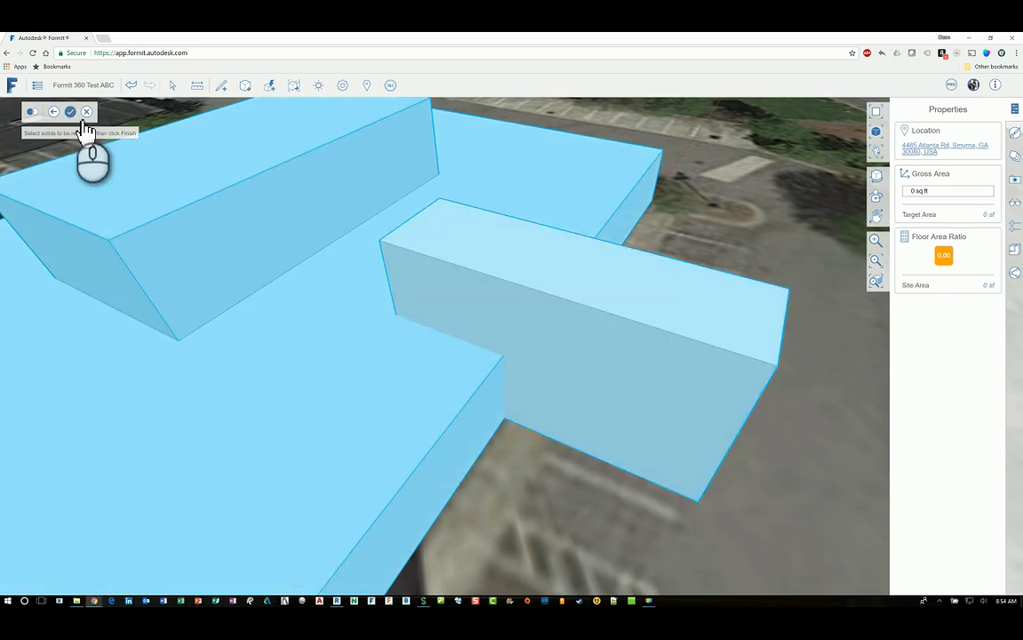
{"action": "left_click", "coordinate": [71, 111]}
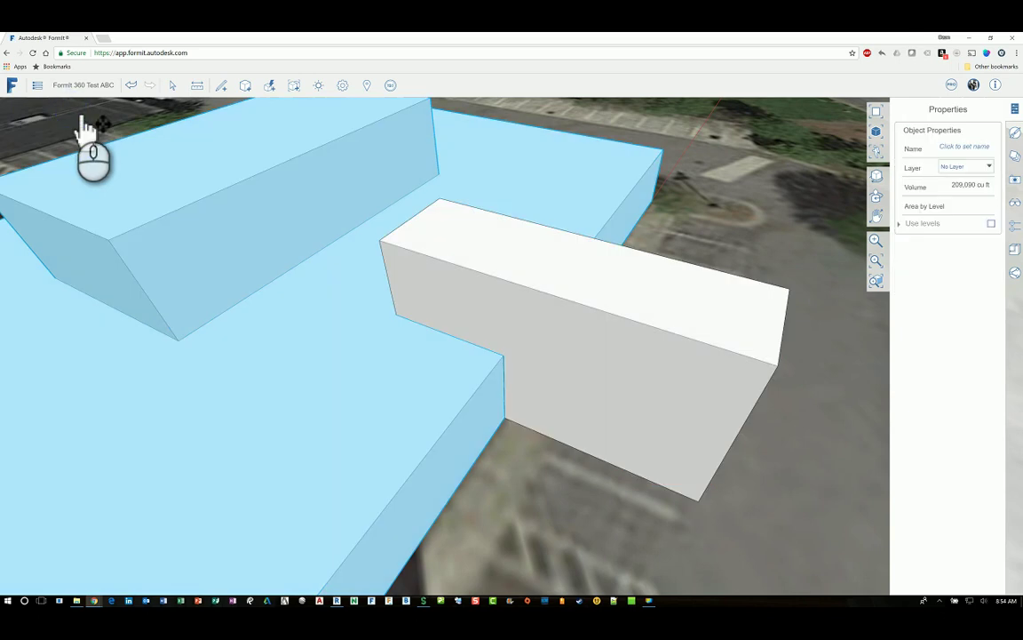
{"action": "left_click", "coordinate": [557, 500]}
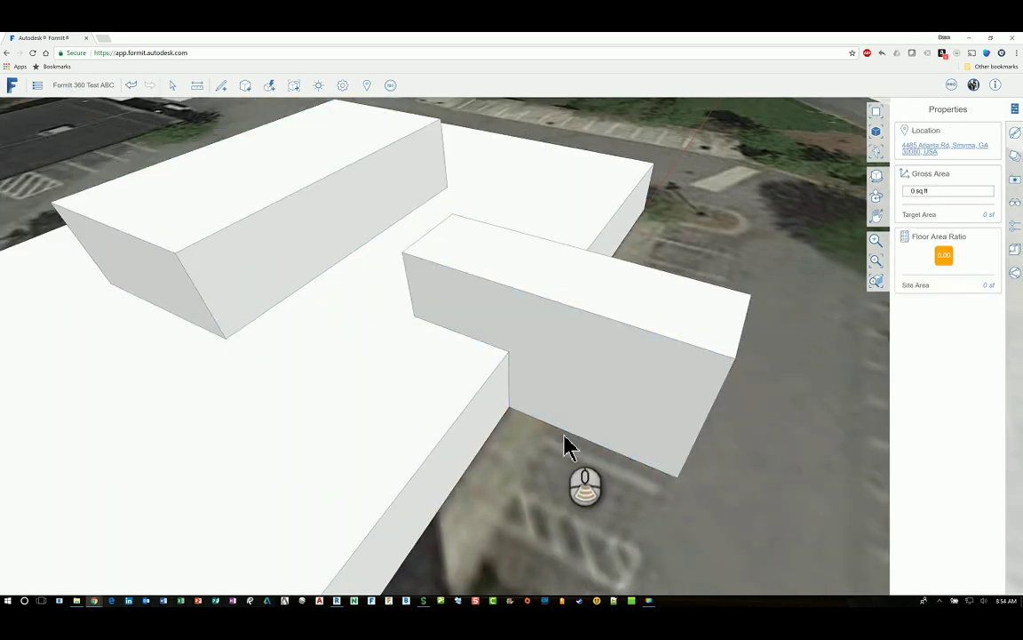
{"action": "scroll", "coordinate": [566, 457], "scroll_direction": "down", "scroll_amount": 3}
{"action": "middle_click_drag", "start_coordinate": [521, 450], "coordinate": [564, 404]}
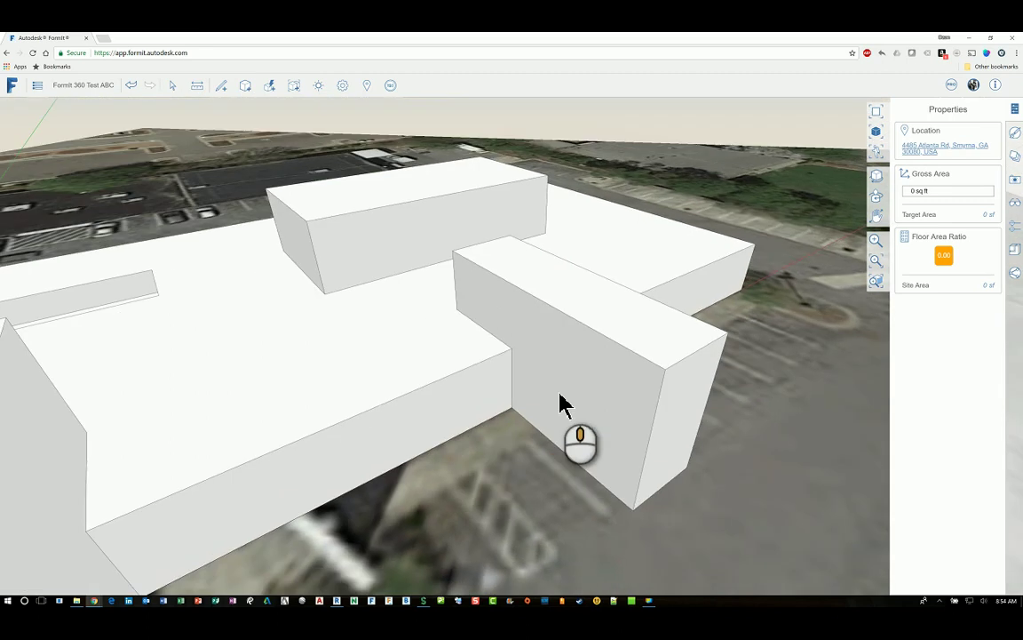
Move the tall box away from the building to reveal the notch in the main mass
{"action": "double_click", "coordinate": [624, 348]}
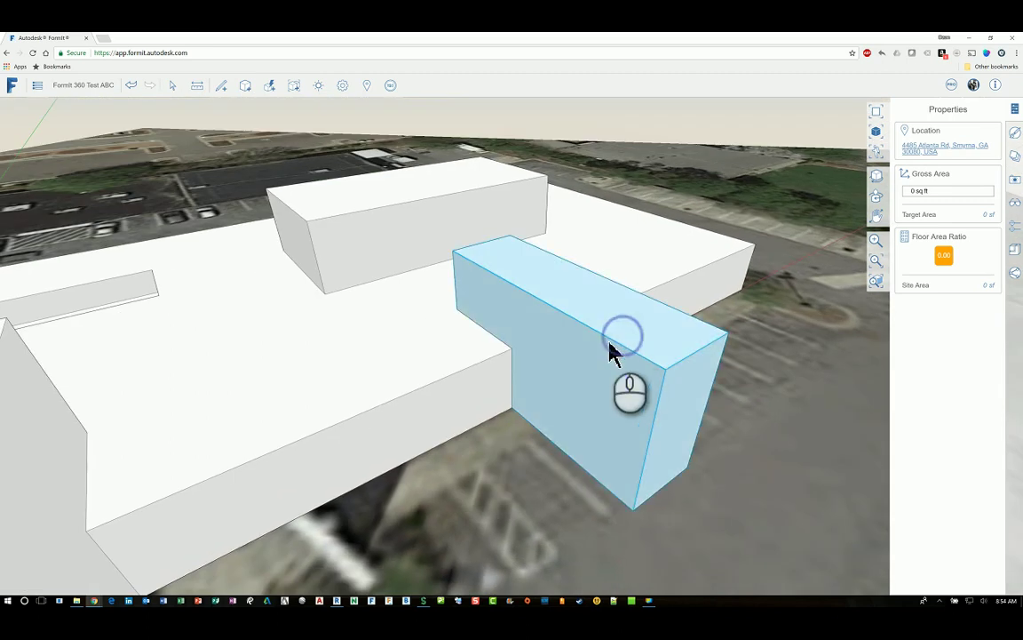
{"action": "right_click", "coordinate": [613, 341]}
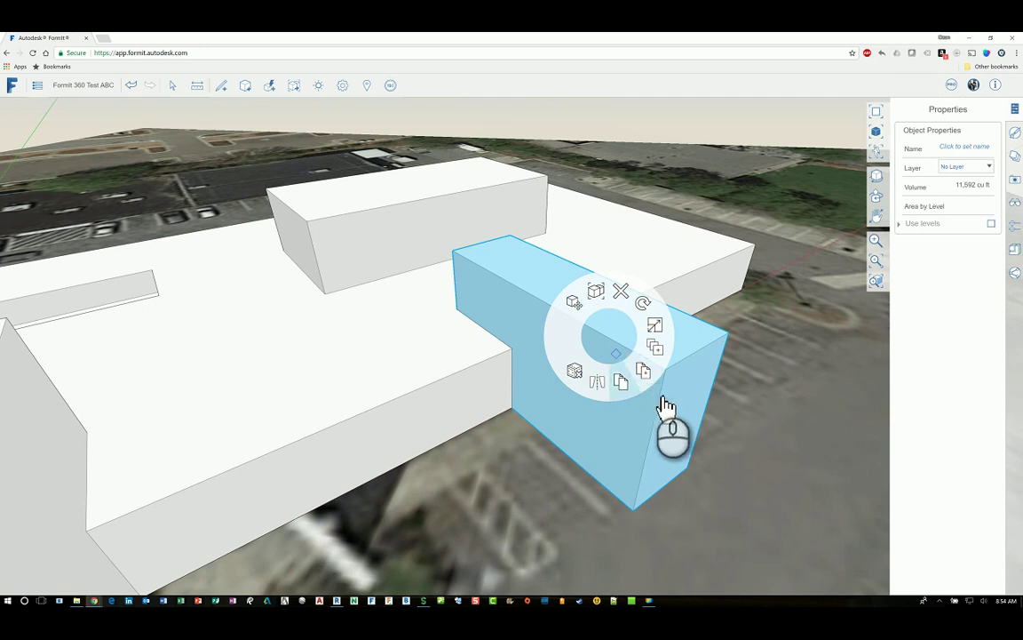
{"action": "left_click", "coordinate": [575, 304]}
{"action": "left_click", "coordinate": [603, 352]}
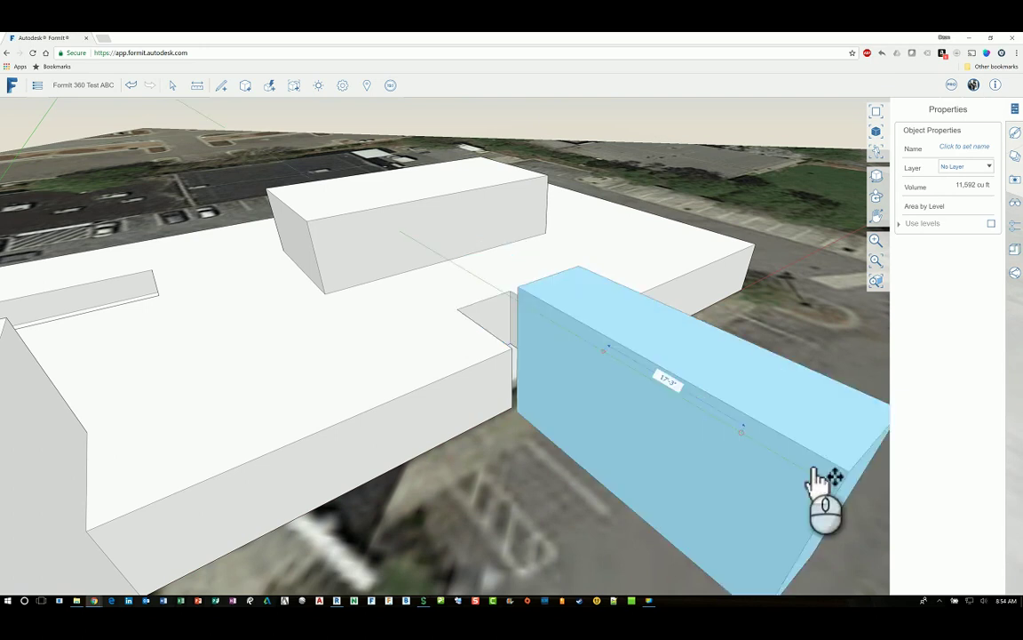
{"action": "scroll", "coordinate": [791, 453], "scroll_direction": "up", "scroll_amount": 2}
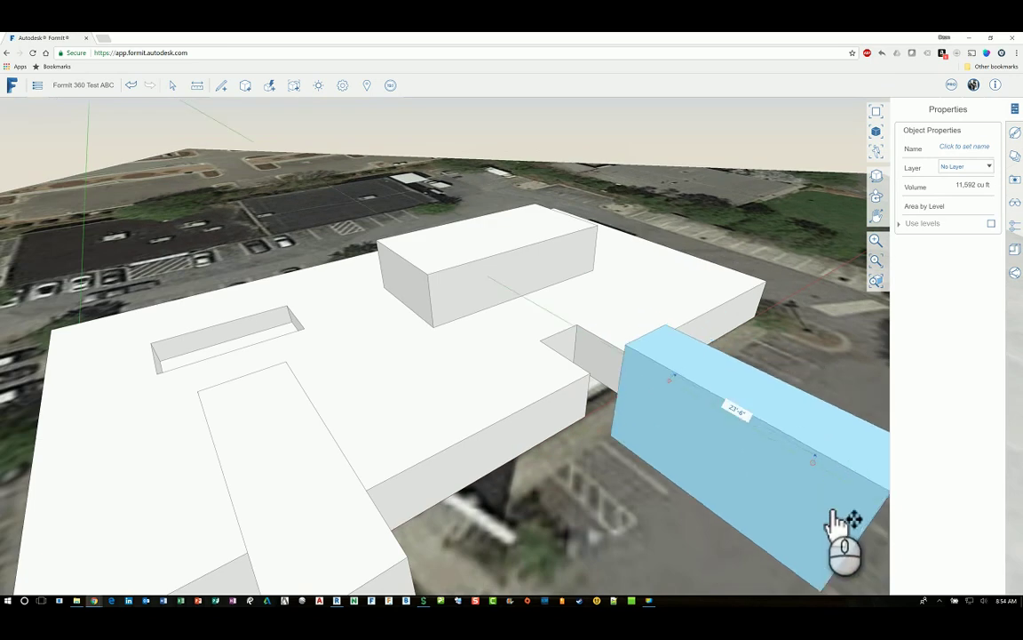
{"action": "left_click", "coordinate": [551, 457]}
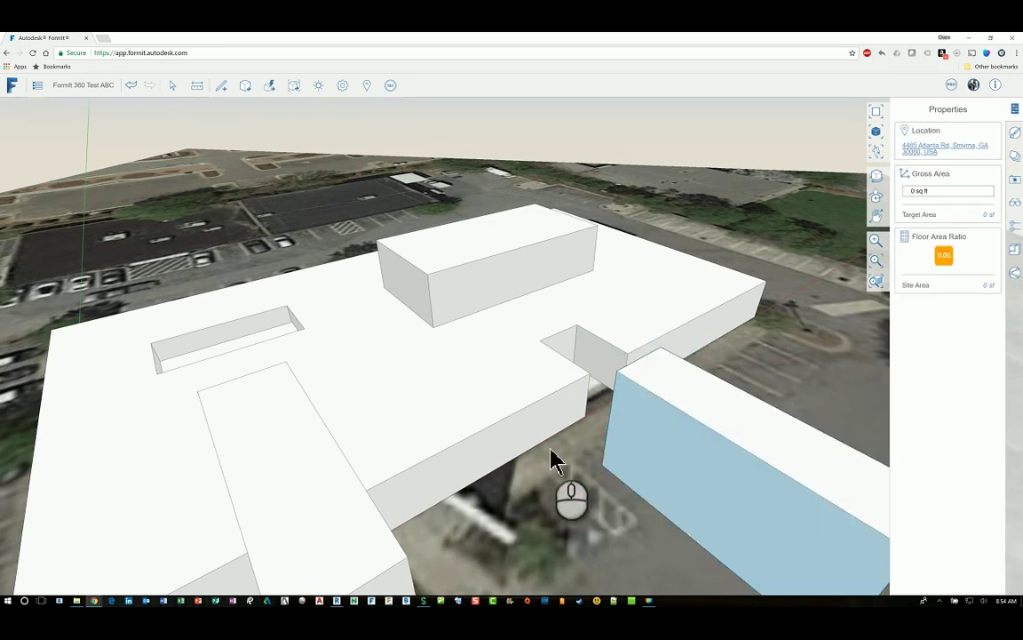
{"action": "middle_click_drag", "start_coordinate": [551, 457], "coordinate": [573, 347]}
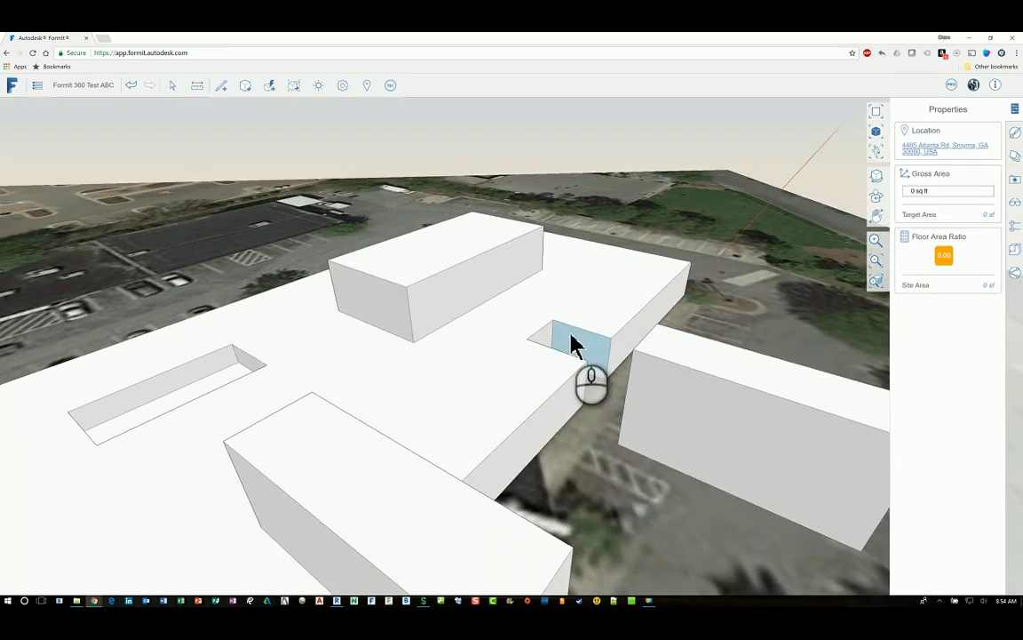
Choose the Sweep tool and zoom in on the left building's outer corner
{"action": "left_click", "coordinate": [268, 91]}
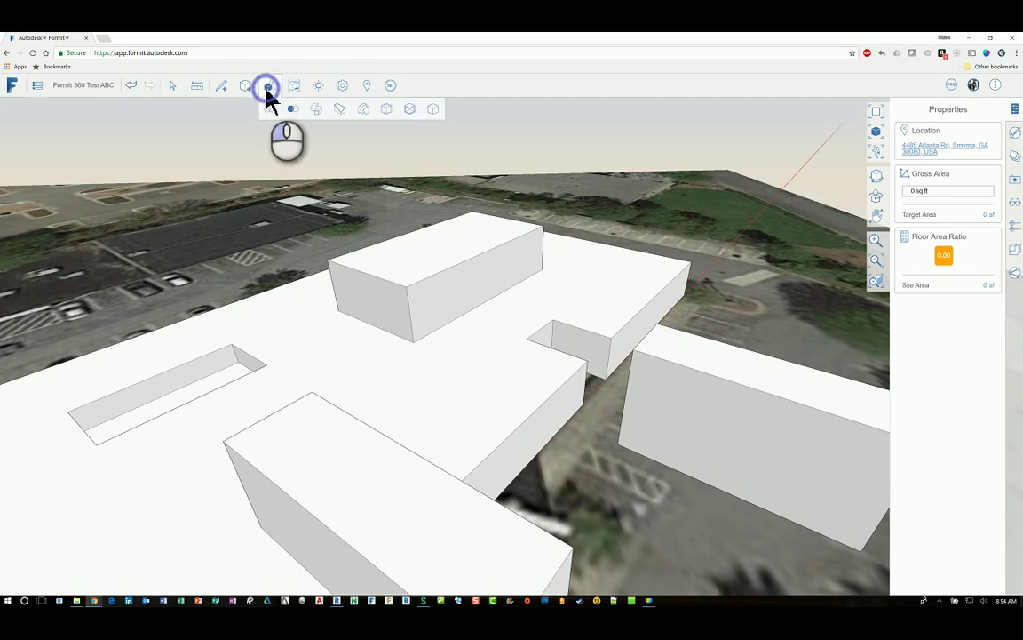
{"action": "left_click", "coordinate": [331, 125]}
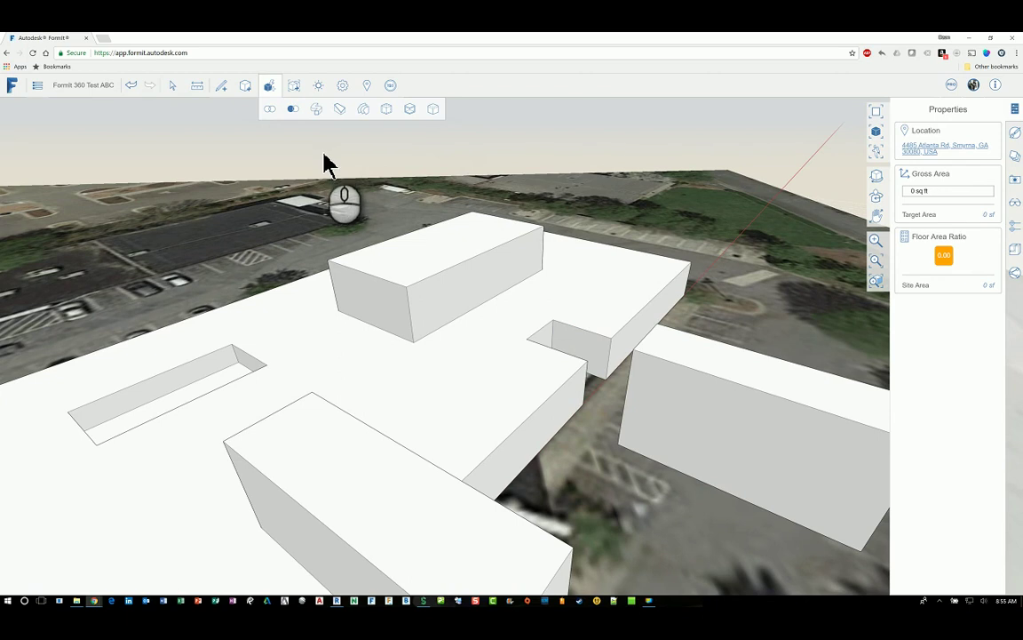
{"action": "scroll", "coordinate": [324, 163], "scroll_direction": "down", "scroll_amount": 5}
{"action": "middle_click_drag", "start_coordinate": [372, 176], "coordinate": [388, 285]}
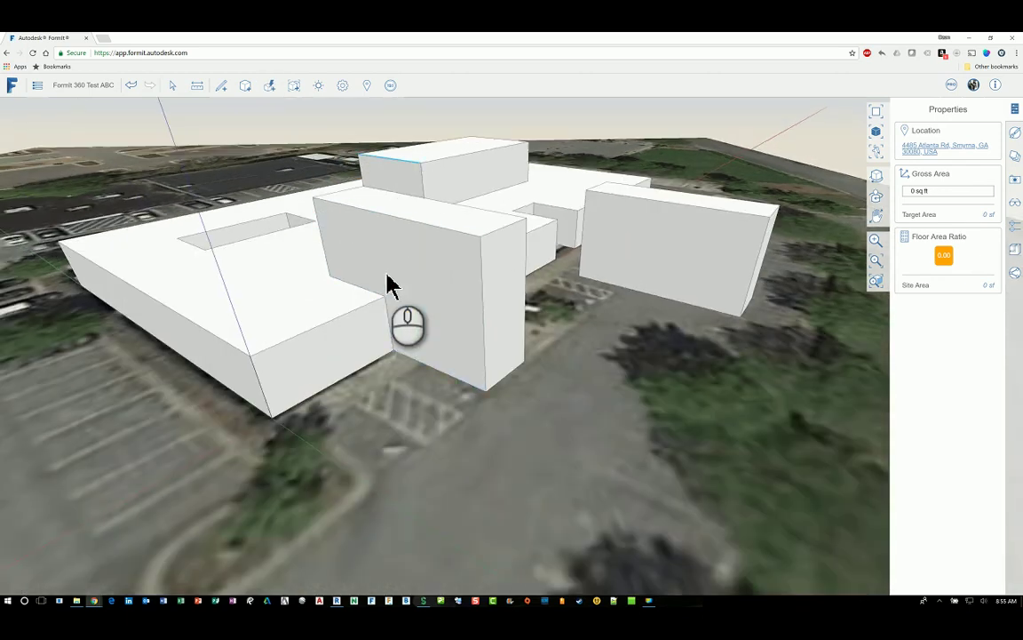
{"action": "left_click", "coordinate": [389, 285]}
{"action": "scroll", "coordinate": [283, 411], "scroll_direction": "up", "scroll_amount": 10}
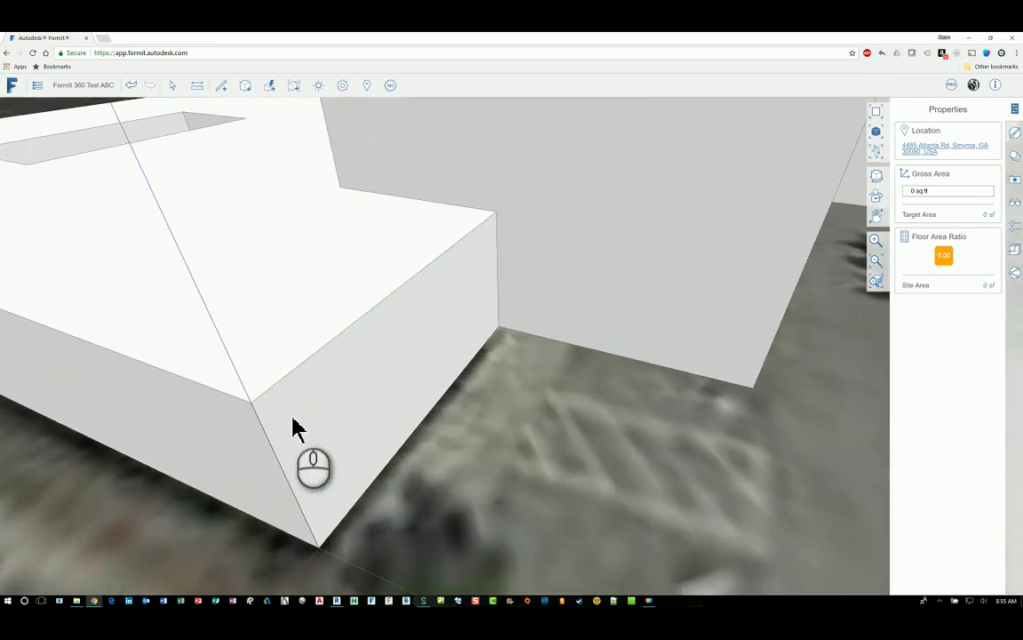
Start a line at the corner of the building's top edge
{"action": "middle_click_drag", "start_coordinate": [381, 381], "coordinate": [288, 200]}
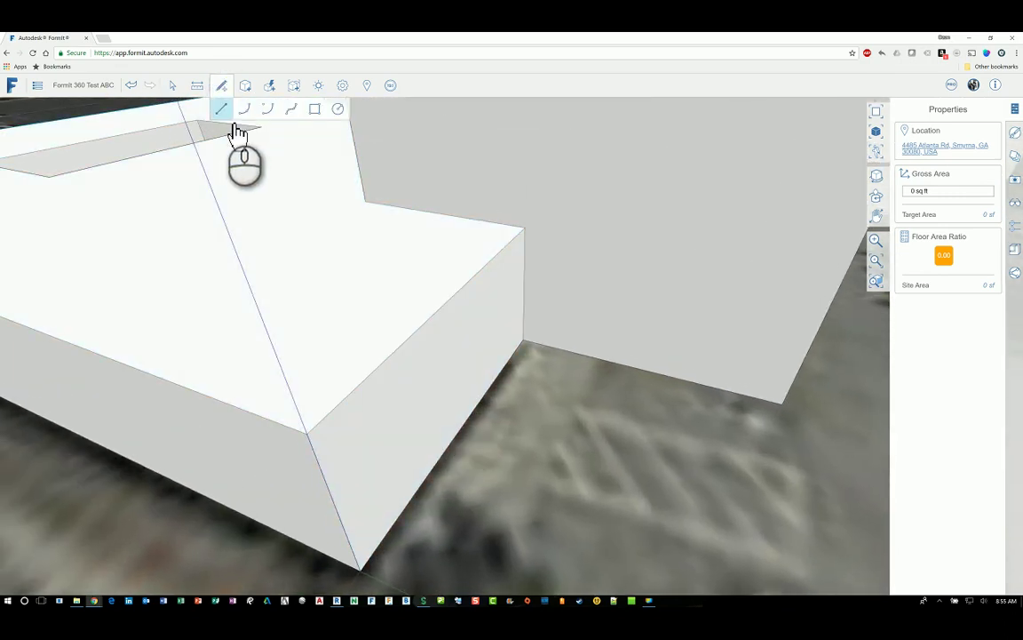
{"action": "left_click", "coordinate": [221, 108]}
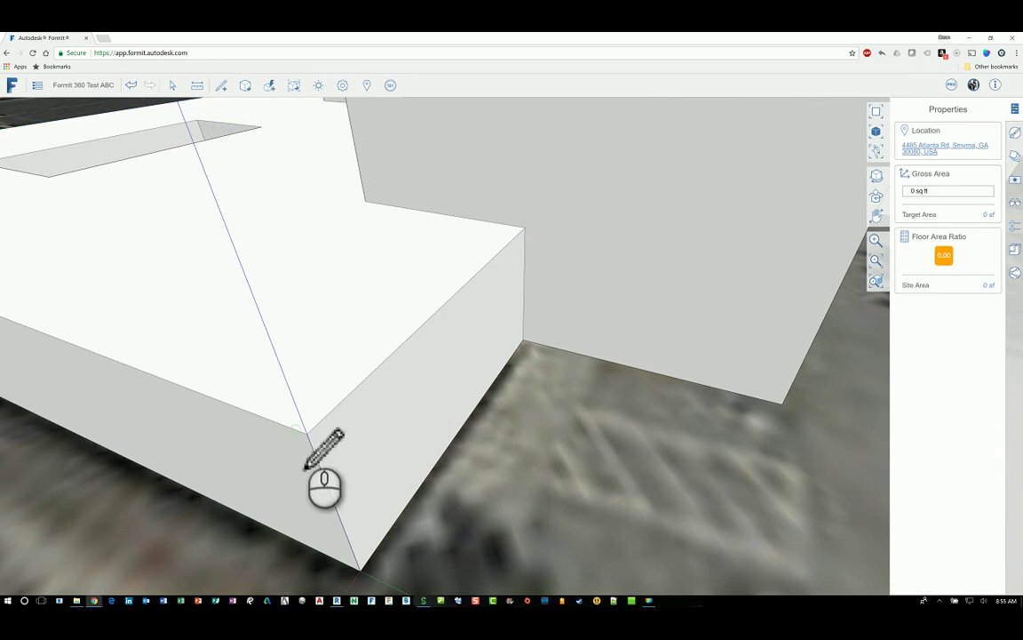
{"action": "scroll", "coordinate": [307, 436], "scroll_direction": "up", "scroll_amount": 2}
{"action": "left_click", "coordinate": [306, 440]}
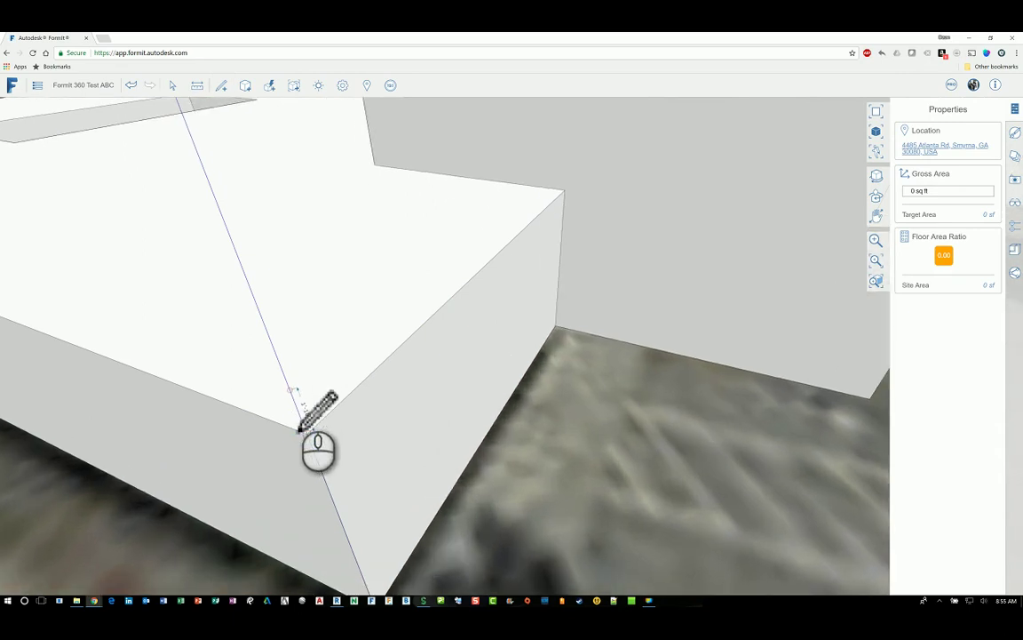
{"action": "mouse_move", "coordinate": [304, 417]}
{"action": "middle_mouse_down"}
{"action": "mouse_move", "coordinate": [340, 404]}
{"action": "mouse_move", "coordinate": [357, 383]}
{"action": "mouse_move", "coordinate": [315, 439]}
{"action": "middle_mouse_up"}
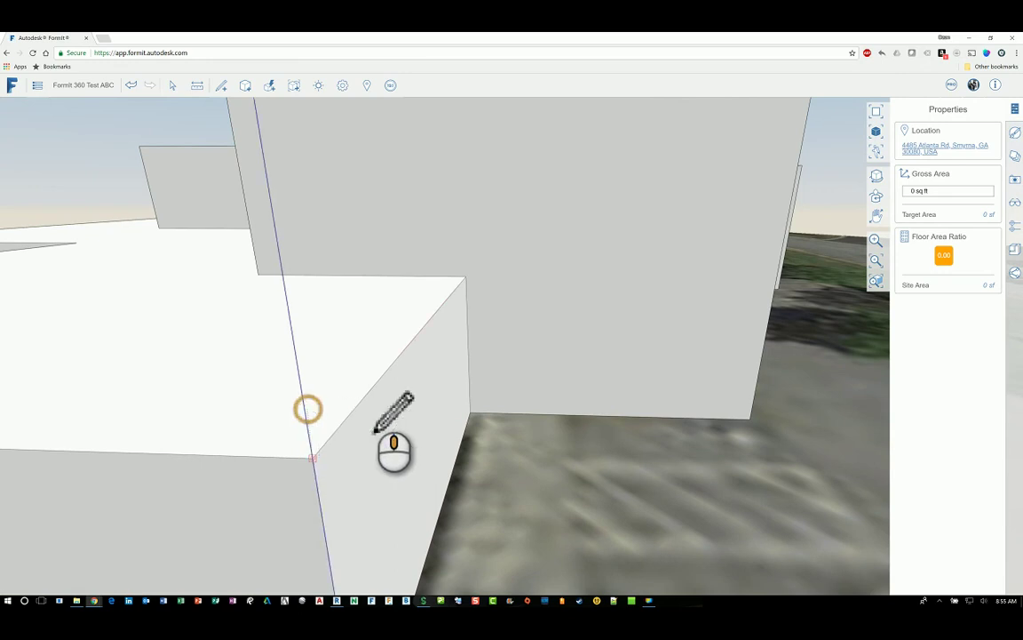
End the line on the building corner to complete the small triangular profile
{"action": "mouse_move", "coordinate": [373, 431]}
{"action": "middle_mouse_down"}
{"action": "mouse_move", "coordinate": [402, 424]}
{"action": "mouse_move", "coordinate": [435, 452]}
{"action": "mouse_move", "coordinate": [449, 492]}
{"action": "middle_mouse_up"}
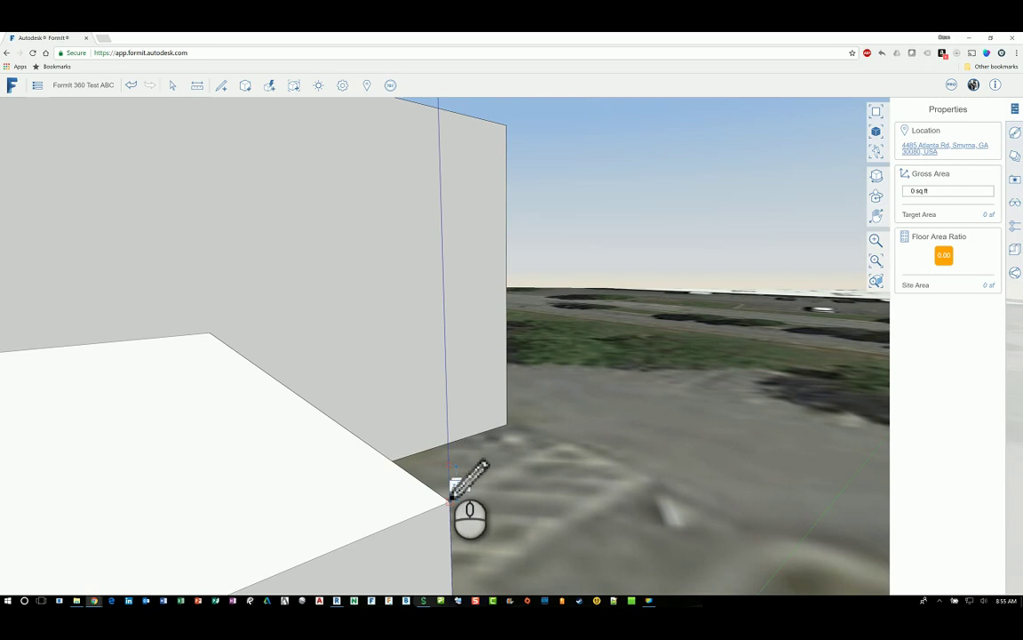
{"action": "mouse_move", "coordinate": [437, 515]}
{"action": "middle_mouse_down"}
{"action": "mouse_move", "coordinate": [276, 486]}
{"action": "mouse_move", "coordinate": [294, 485]}
{"action": "mouse_move", "coordinate": [187, 537]}
{"action": "middle_mouse_up"}
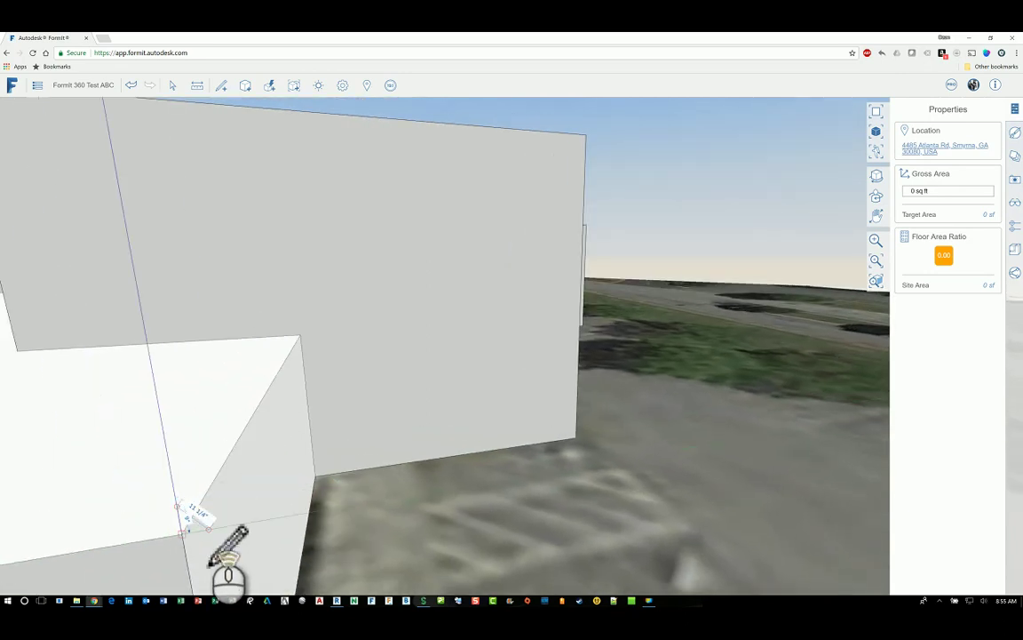
{"action": "middle_click_drag", "start_coordinate": [210, 557], "coordinate": [315, 528]}
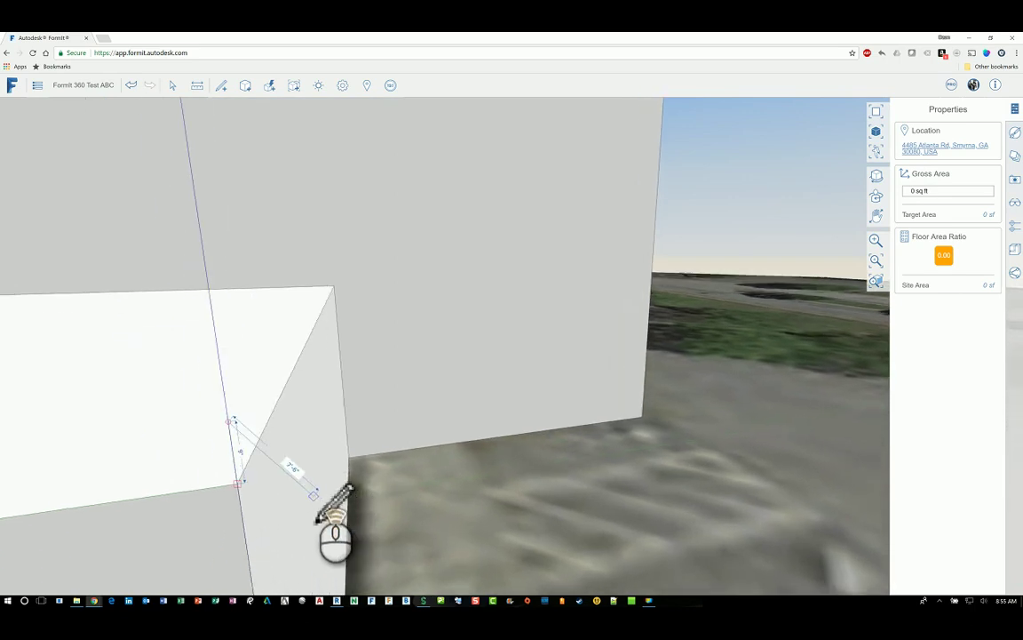
{"action": "mouse_move", "coordinate": [292, 488]}
{"action": "middle_mouse_down"}
{"action": "mouse_move", "coordinate": [448, 488]}
{"action": "mouse_move", "coordinate": [400, 460]}
{"action": "mouse_move", "coordinate": [282, 558]}
{"action": "mouse_move", "coordinate": [305, 531]}
{"action": "middle_mouse_up"}
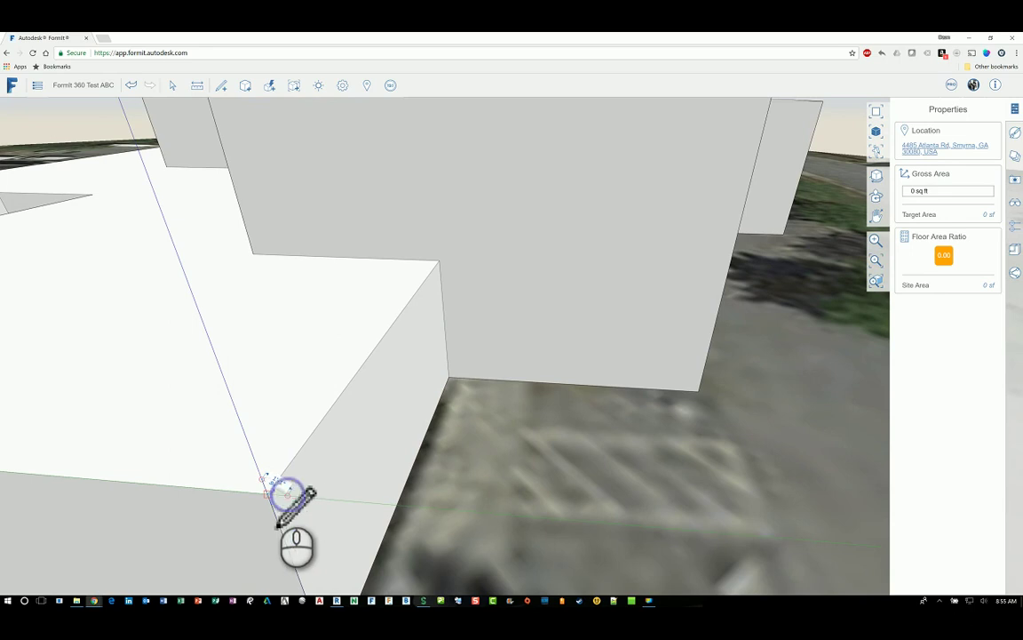
{"action": "scroll", "coordinate": [269, 525], "scroll_direction": "up", "scroll_amount": 2}
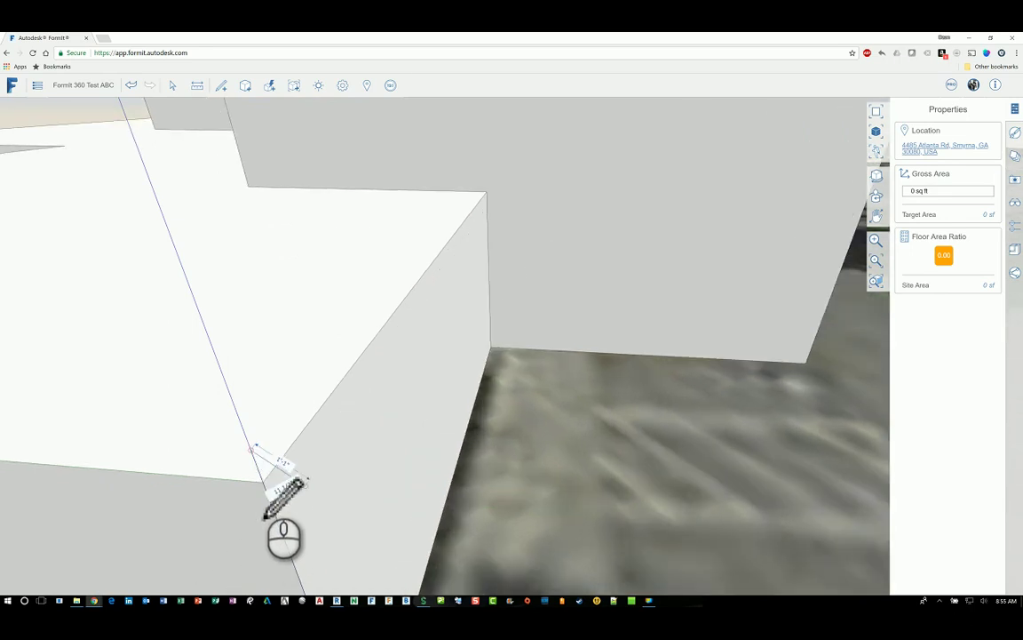
{"action": "left_click", "coordinate": [263, 482]}
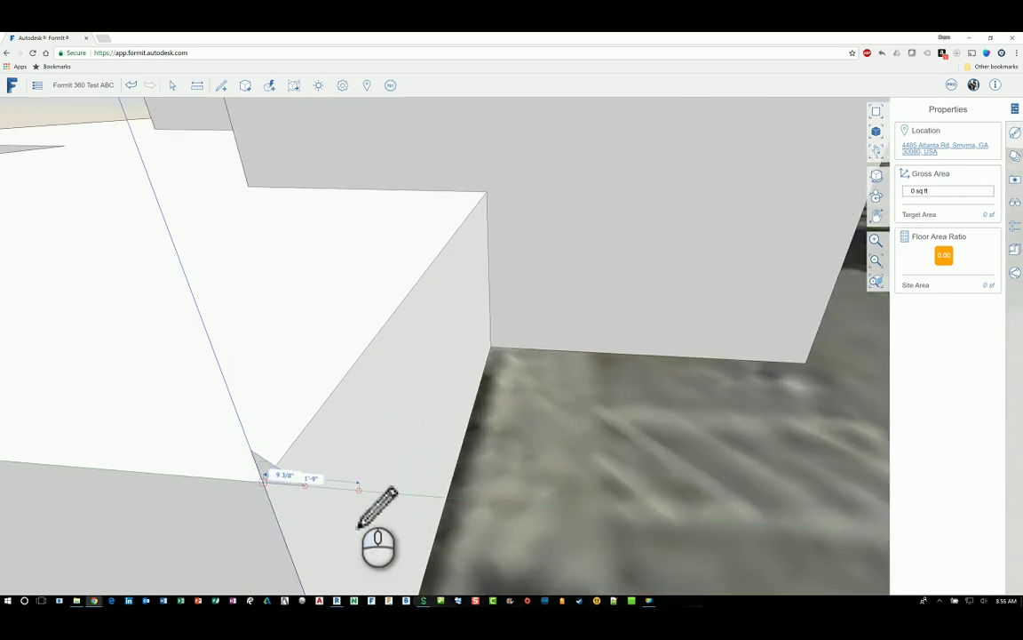
{"action": "key", "text": "Escape"}
{"action": "middle_click_drag", "start_coordinate": [415, 484], "coordinate": [300, 464]}
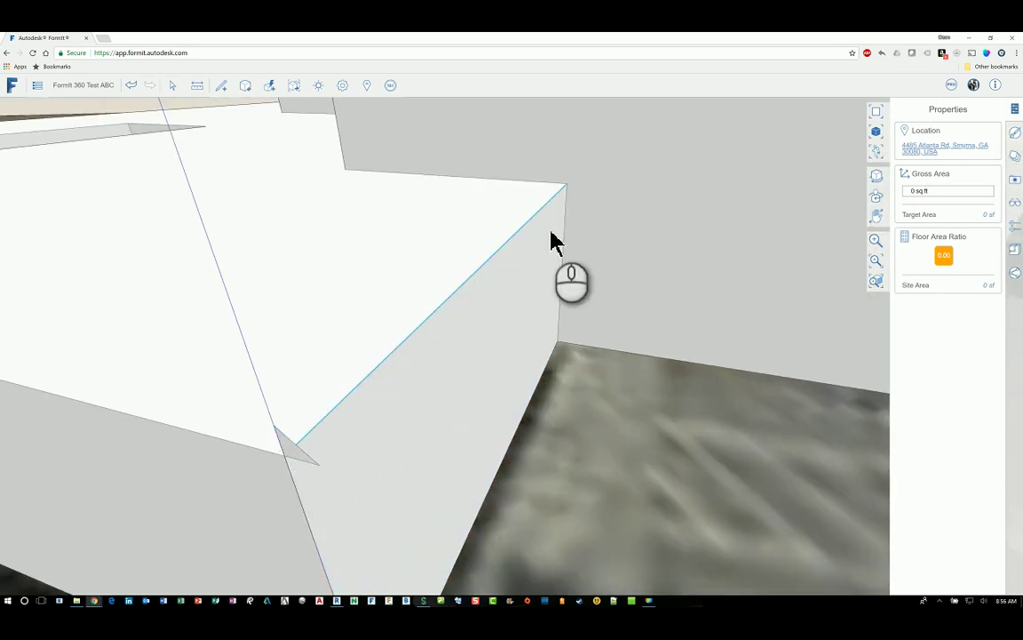
{"action": "middle_click_drag", "start_coordinate": [597, 327], "coordinate": [293, 114]}
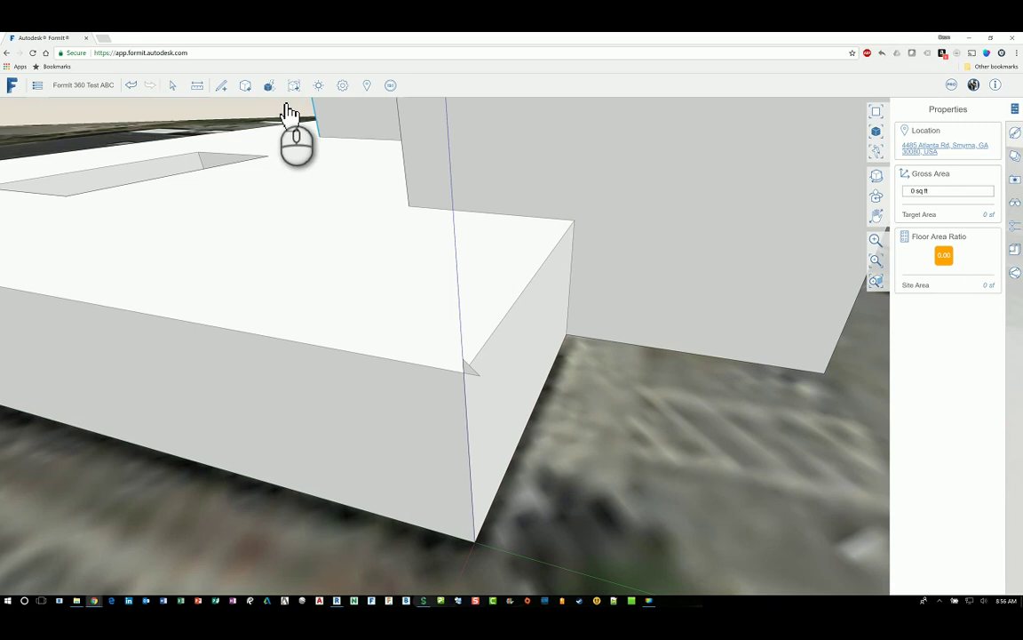
Start a sweep using the small triangle face as the profile
{"action": "left_click", "coordinate": [275, 89]}
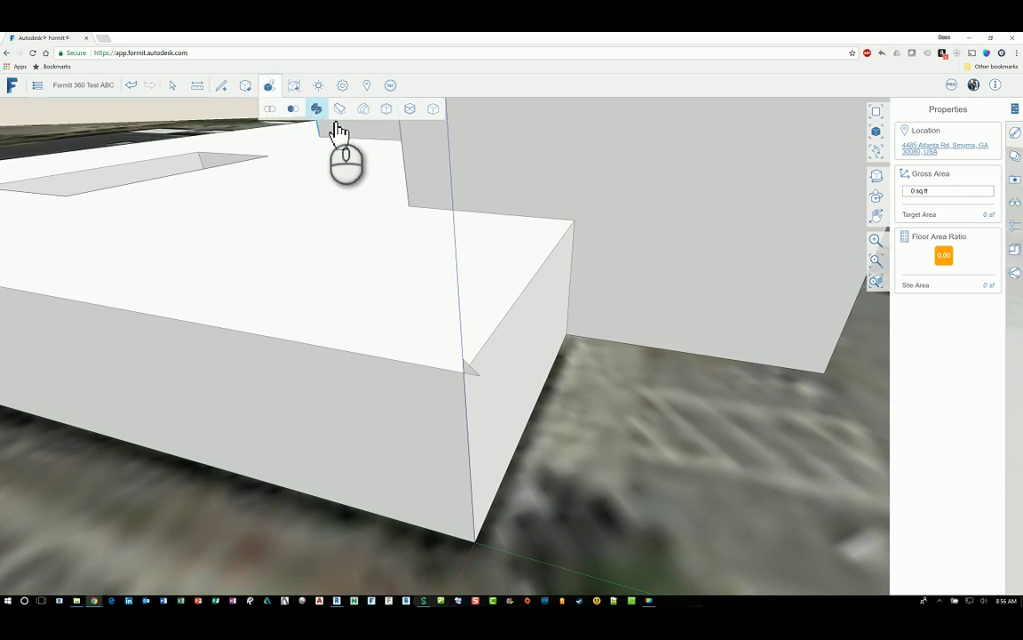
{"action": "left_click", "coordinate": [318, 109]}
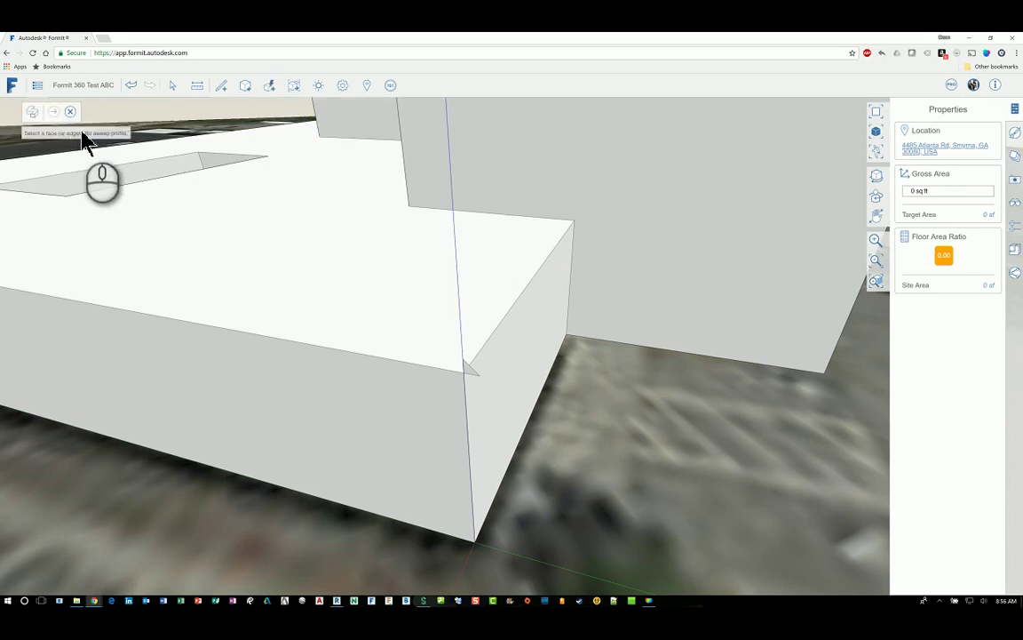
{"action": "middle_click_drag", "start_coordinate": [504, 323], "coordinate": [462, 382]}
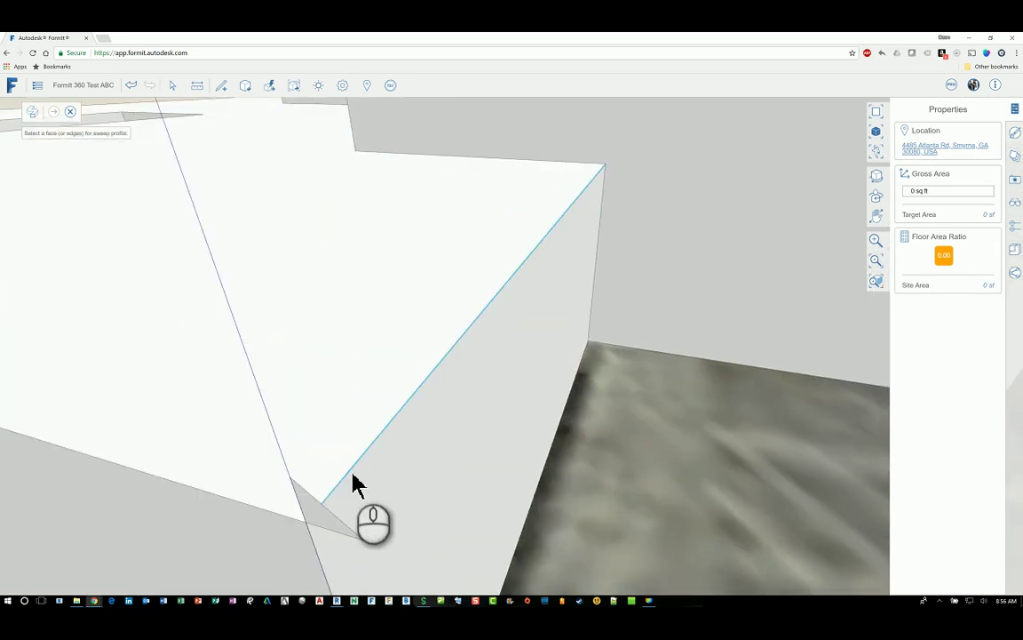
{"action": "left_click", "coordinate": [327, 524]}
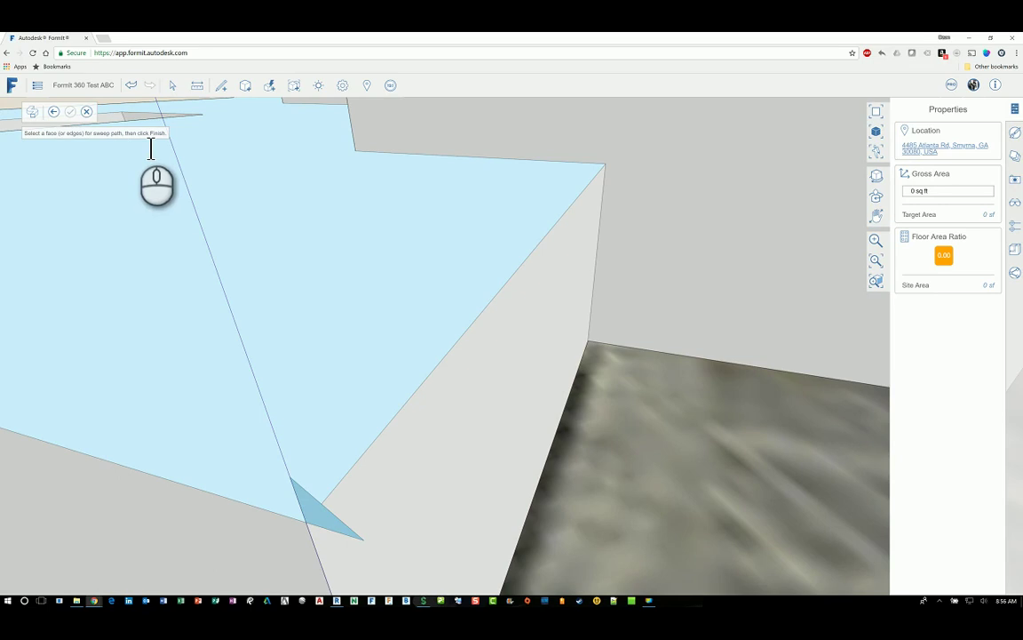
Select the building's roof edges as the sweep path and complete the ledge
{"action": "left_click", "coordinate": [466, 348]}
{"action": "scroll", "coordinate": [642, 429], "scroll_direction": "down", "scroll_amount": 5}
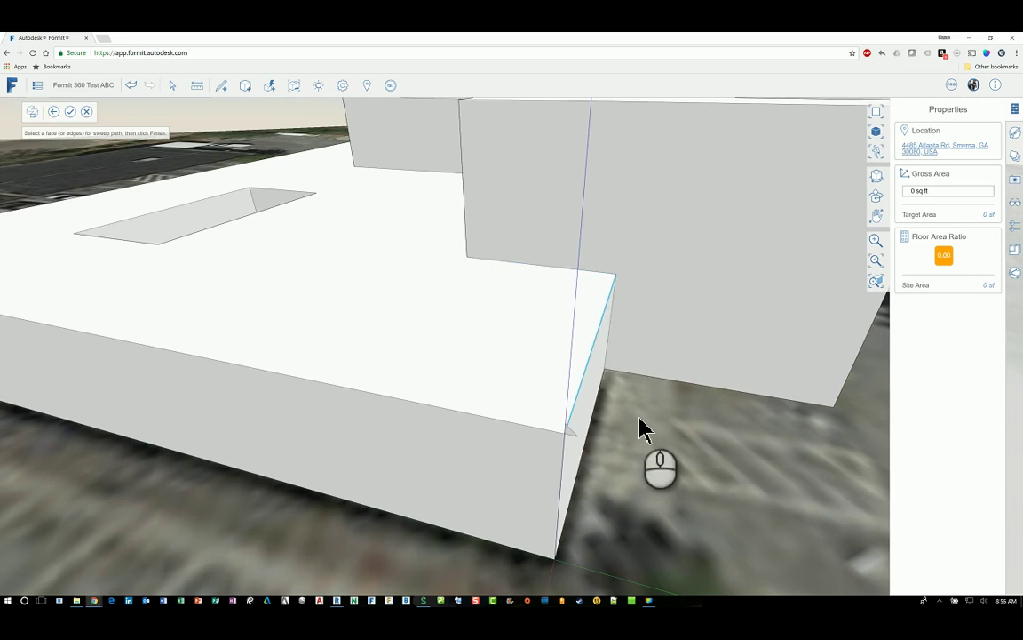
{"action": "middle_click_drag", "start_coordinate": [635, 427], "coordinate": [573, 380]}
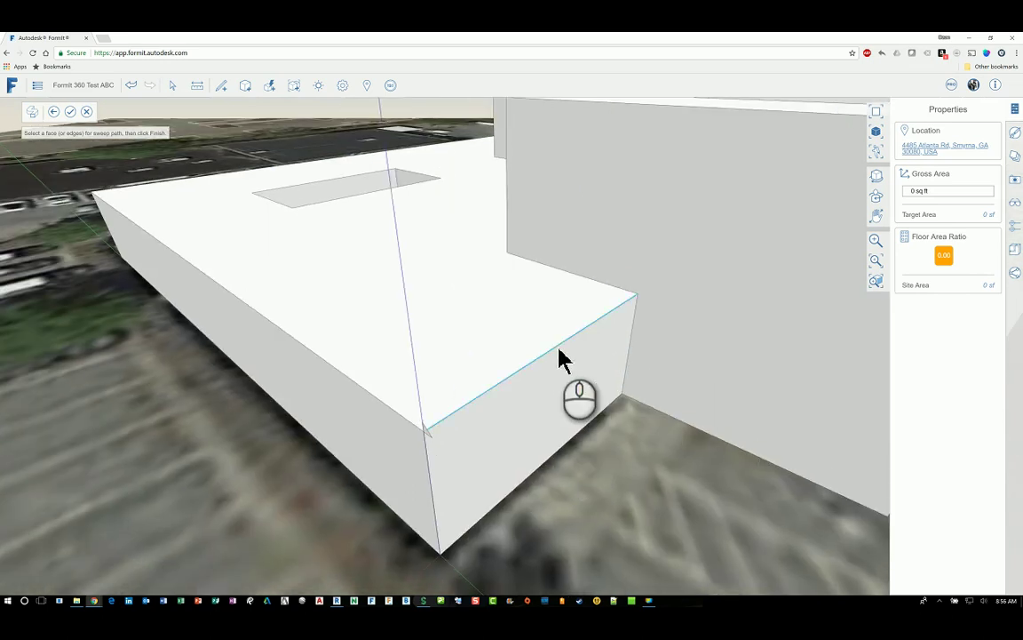
{"action": "left_click", "coordinate": [560, 337]}
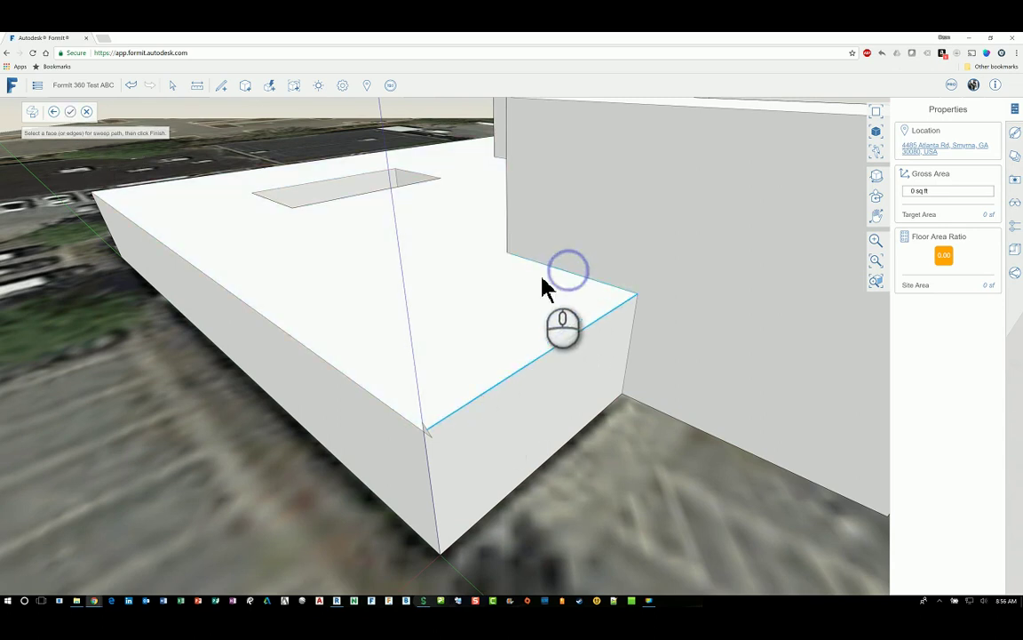
{"action": "middle_click_drag", "start_coordinate": [517, 366], "coordinate": [779, 378]}
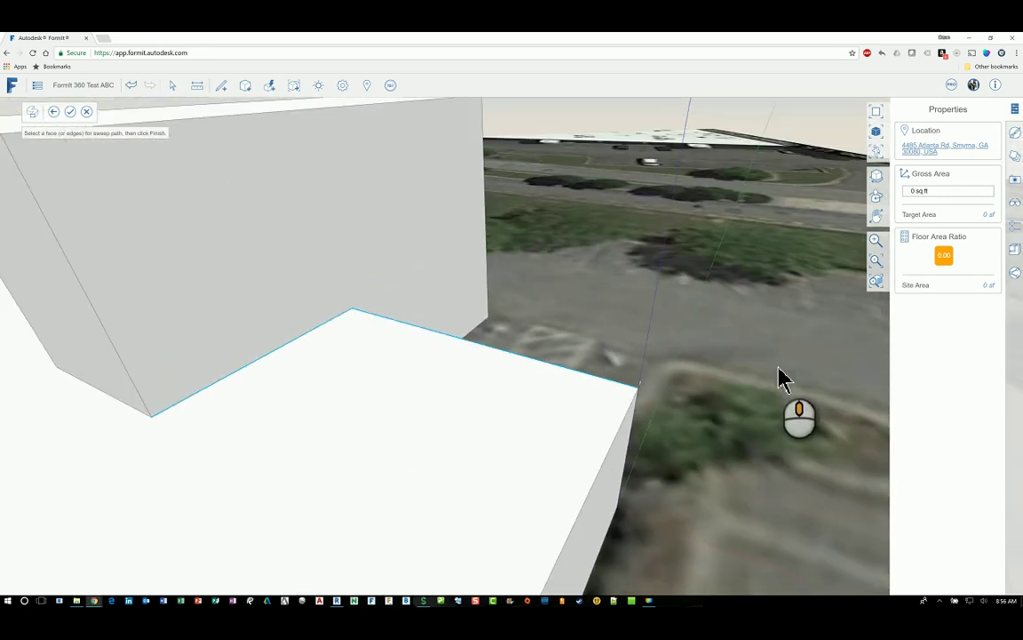
{"action": "left_click", "coordinate": [133, 409]}
{"action": "left_click", "coordinate": [128, 406]}
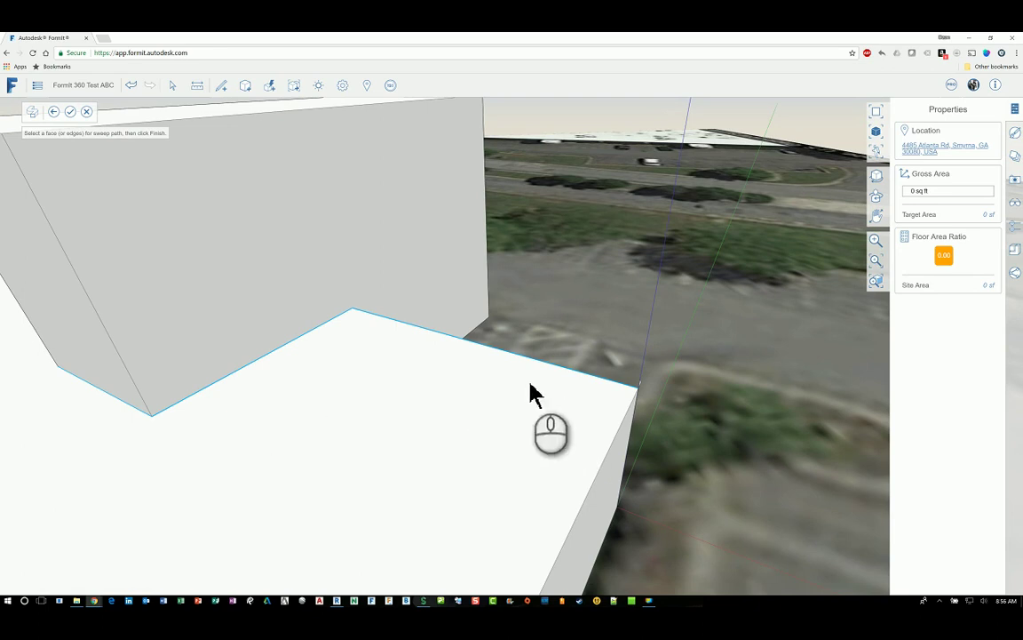
{"action": "left_click", "coordinate": [71, 112]}
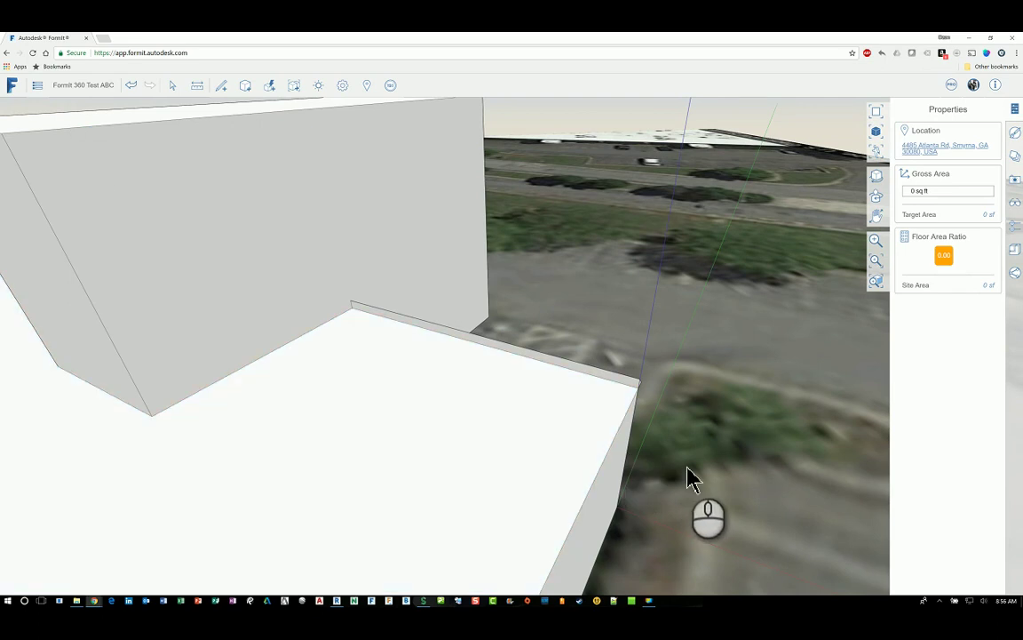
Delete the wing's long side wall face to expose its interior walls and floor
{"action": "middle_click_drag", "start_coordinate": [696, 487], "coordinate": [587, 491]}
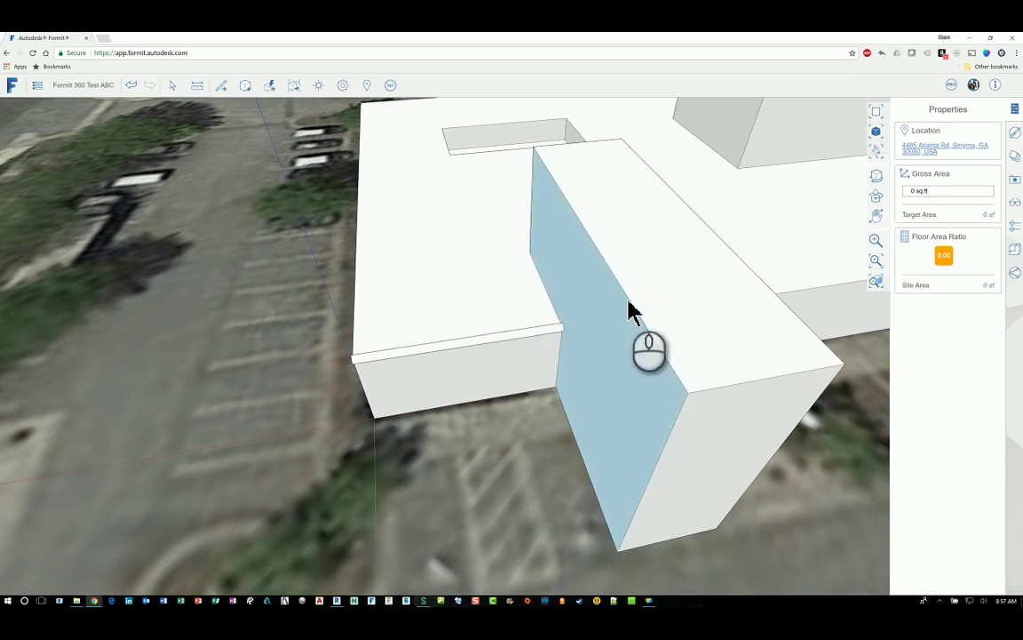
{"action": "left_click", "coordinate": [617, 348]}
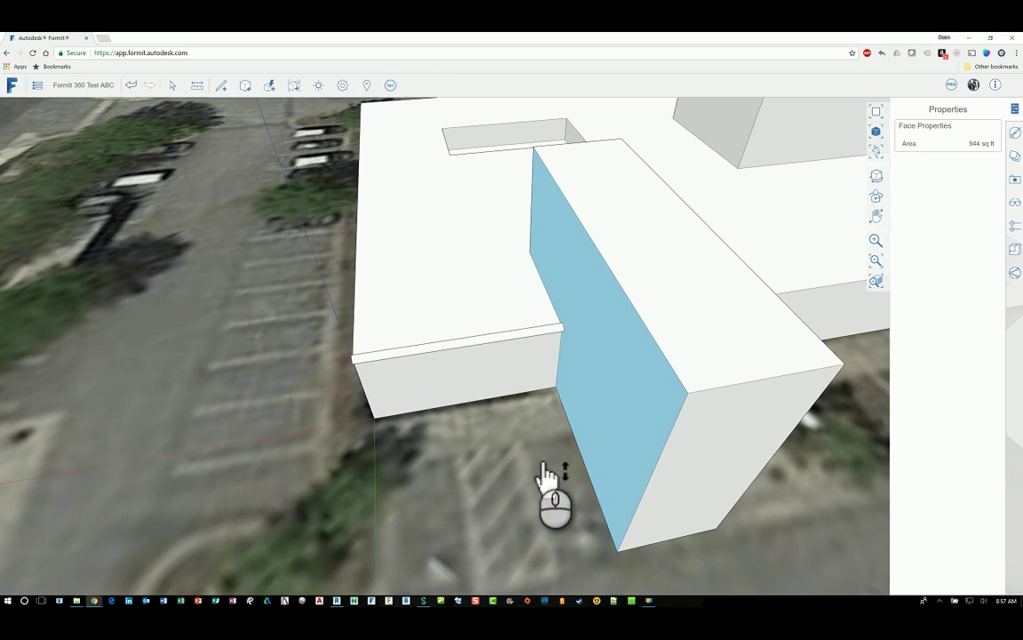
{"action": "key", "text": "Delete"}
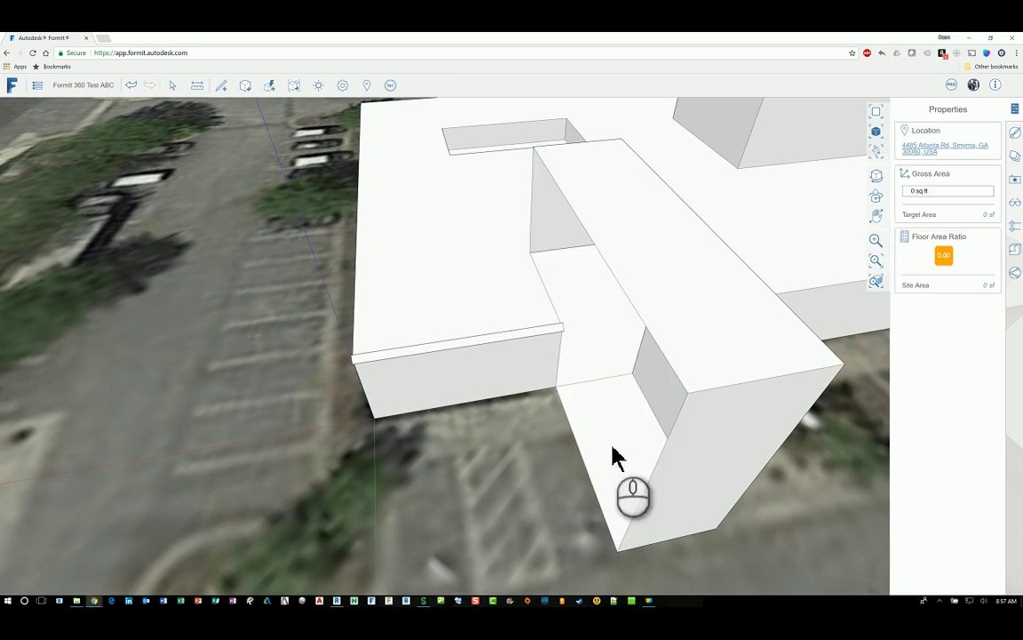
{"action": "middle_click_drag", "start_coordinate": [612, 456], "coordinate": [564, 313]}
{"action": "scroll", "coordinate": [560, 329], "scroll_direction": "up", "scroll_amount": 3}
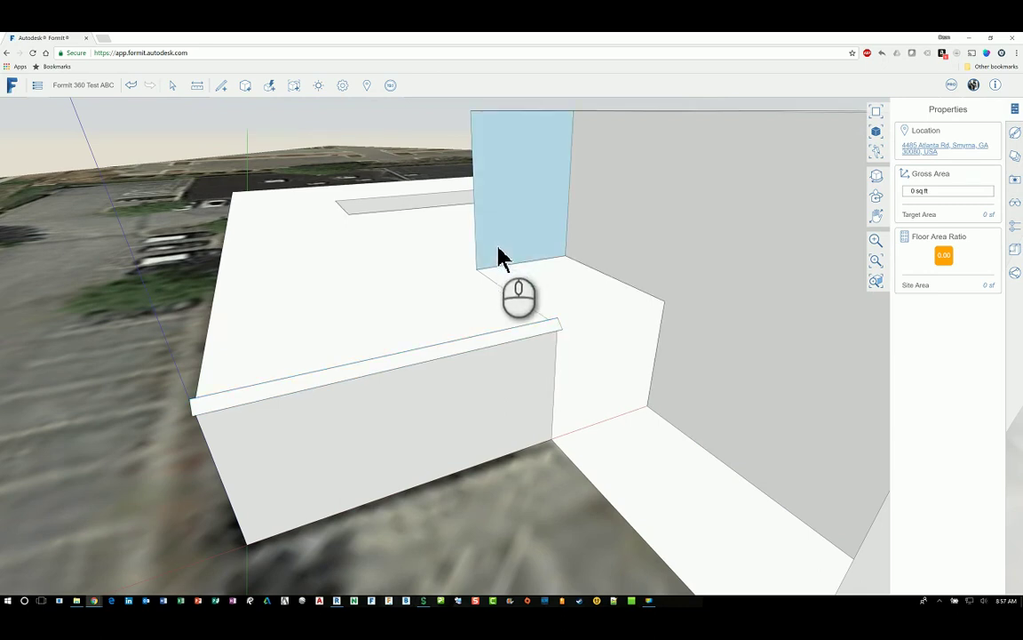
{"action": "scroll", "coordinate": [568, 318], "scroll_direction": "down", "scroll_amount": 5}
{"action": "middle_click_drag", "start_coordinate": [576, 330], "coordinate": [287, 112]}
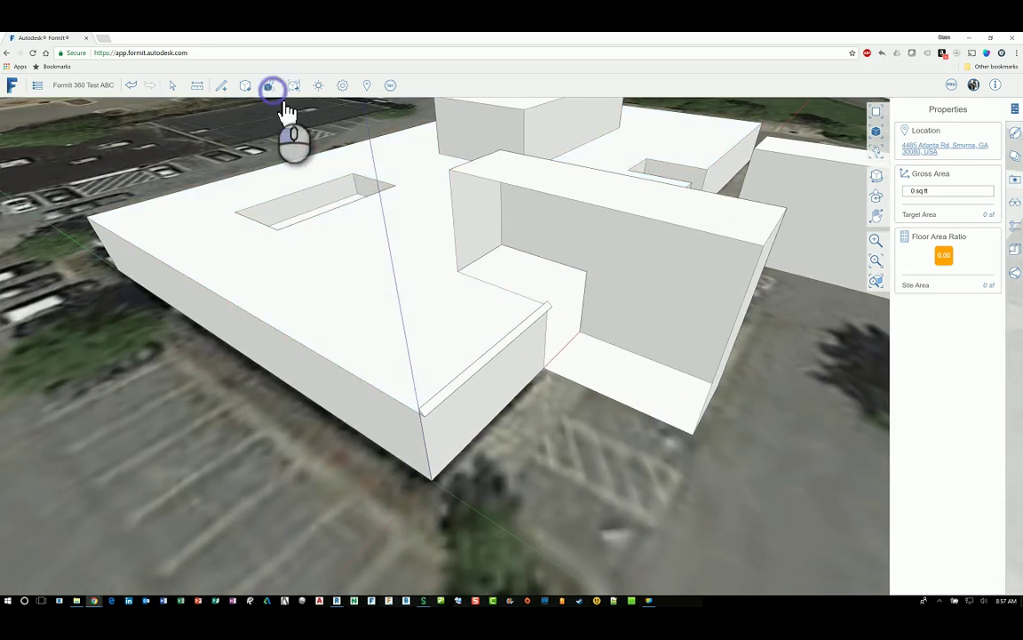
From a top-down view, window-select every building mass on the site and delete them
{"action": "left_click", "coordinate": [270, 87]}
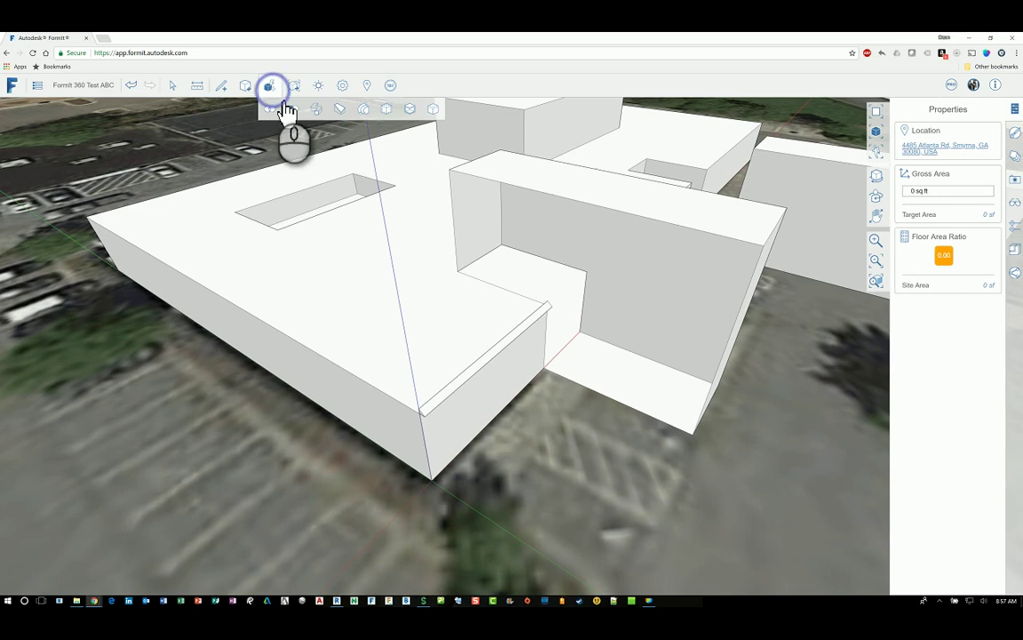
{"action": "left_click", "coordinate": [339, 109]}
{"action": "middle_click_drag", "start_coordinate": [589, 372], "coordinate": [628, 336]}
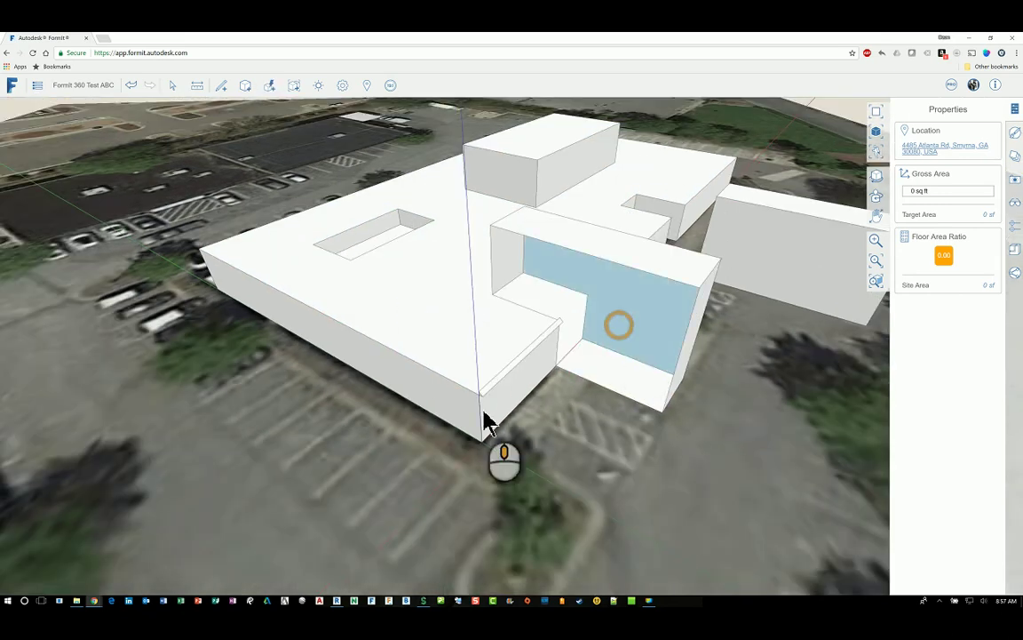
{"action": "middle_click_drag", "start_coordinate": [487, 423], "coordinate": [366, 416]}
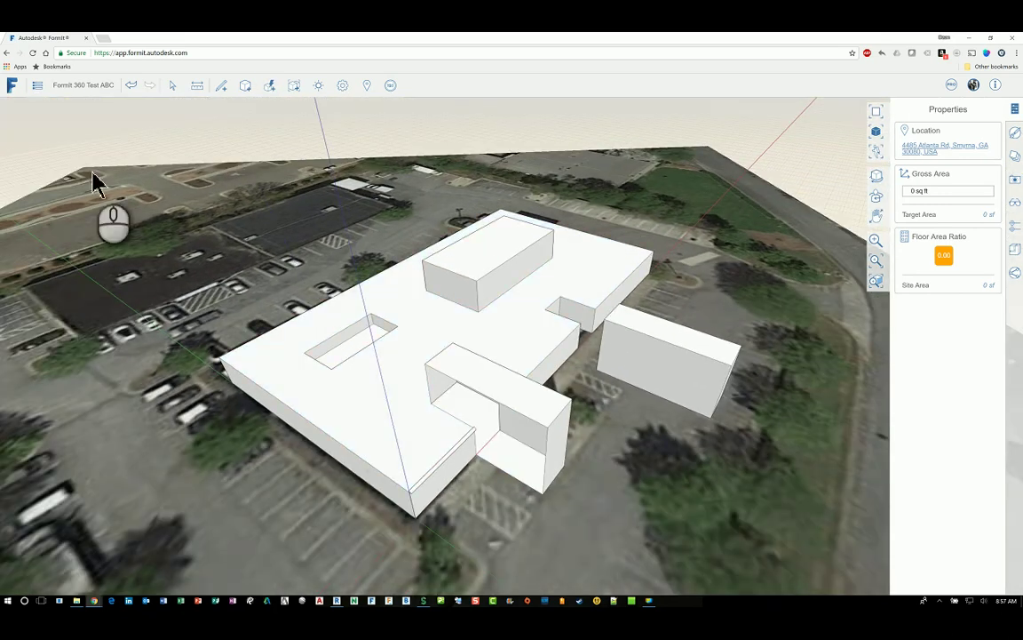
{"action": "left_click_drag", "start_coordinate": [67, 135], "coordinate": [812, 548]}
{"action": "key", "text": "Delete"}
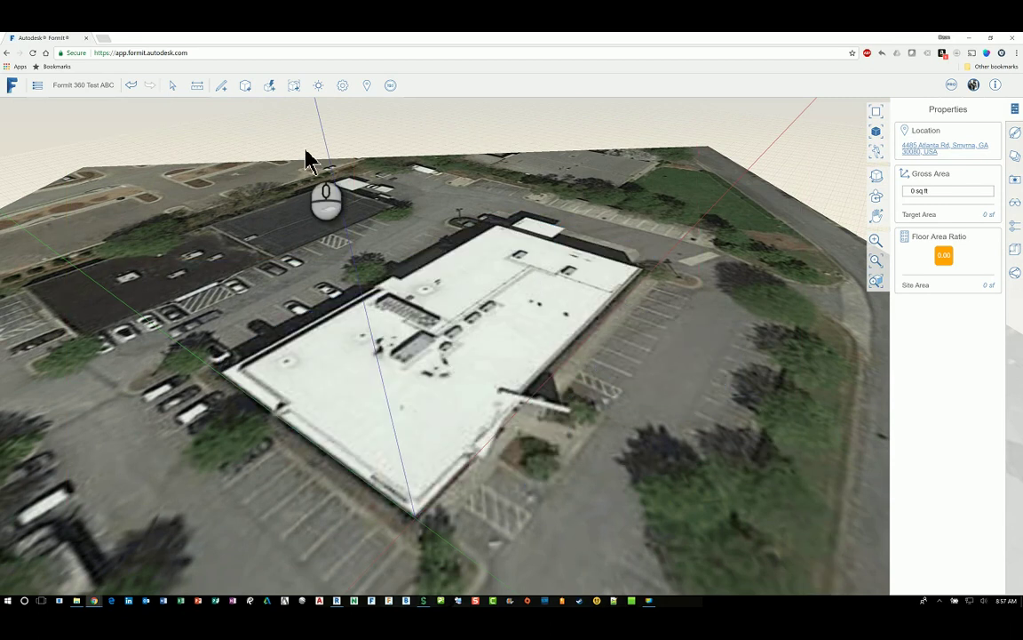
Place a cube beside the building and stretch it into a long, broad block
{"action": "left_click", "coordinate": [245, 86]}
{"action": "left_click", "coordinate": [246, 108]}
{"action": "left_click", "coordinate": [501, 377]}
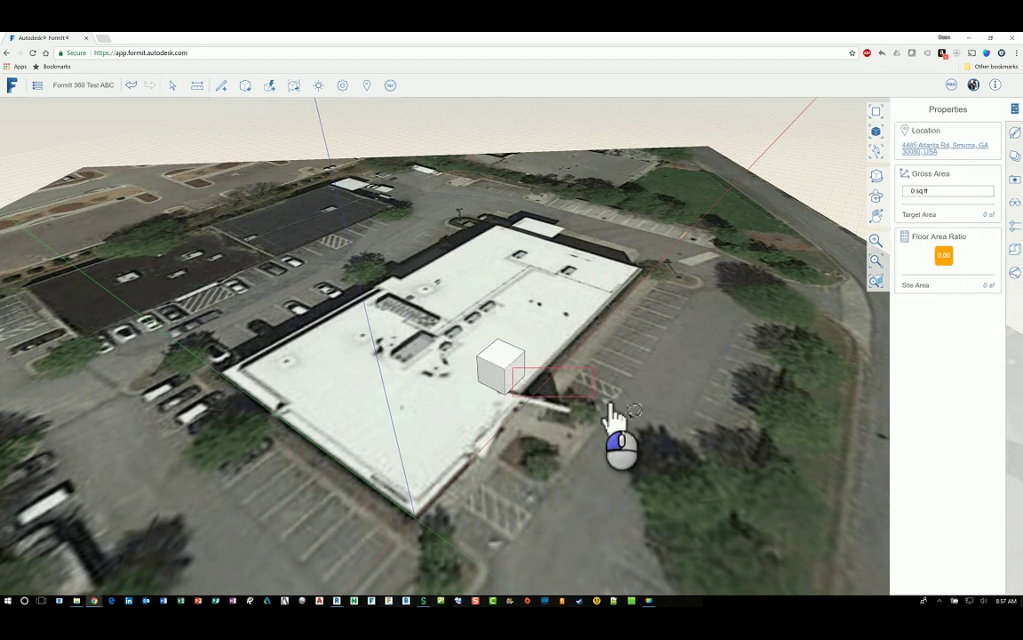
{"action": "left_click_drag", "start_coordinate": [527, 382], "coordinate": [587, 410]}
{"action": "left_click", "coordinate": [649, 436]}
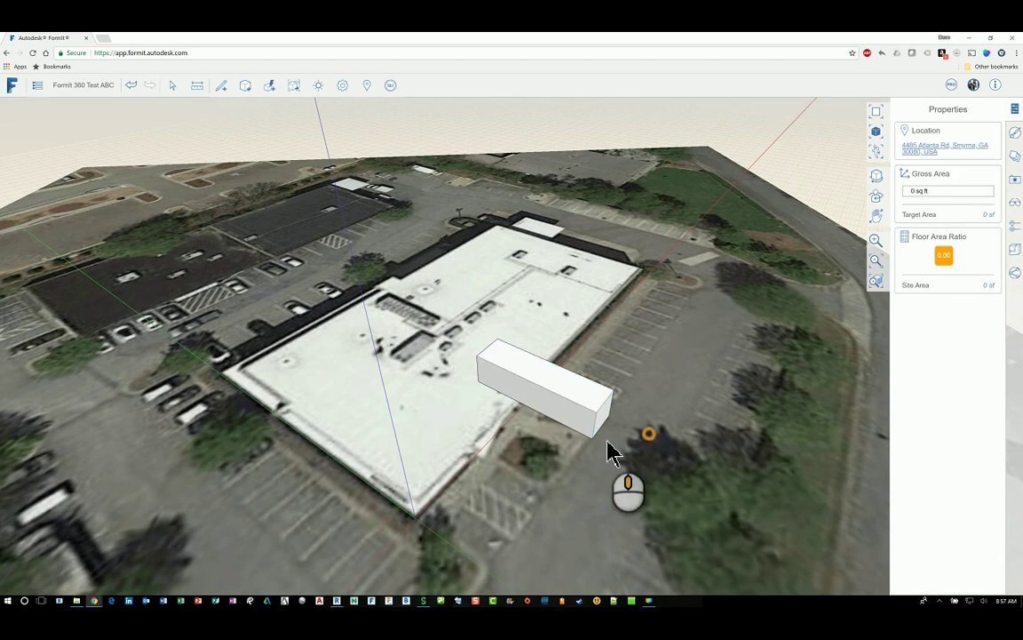
{"action": "middle_click_drag", "start_coordinate": [612, 451], "coordinate": [523, 426]}
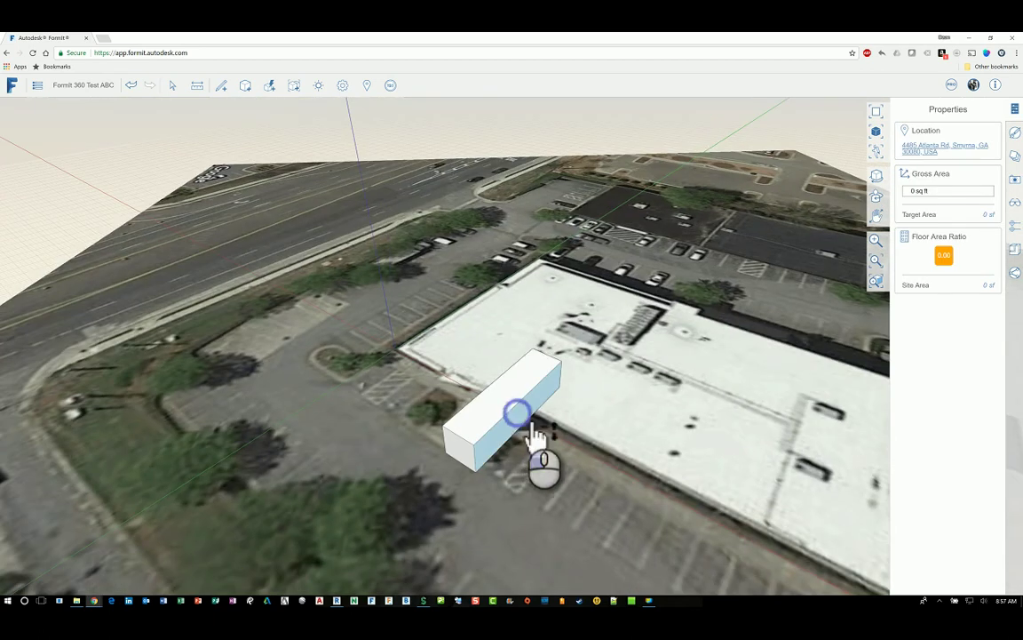
{"action": "left_click_drag", "start_coordinate": [520, 411], "coordinate": [778, 382]}
Slope the block's top by raising its top edge and moving a corner vertex
{"action": "left_click", "coordinate": [698, 471]}
{"action": "middle_click_drag", "start_coordinate": [779, 384], "coordinate": [689, 438]}
{"action": "key", "text": "ctrl+z"}
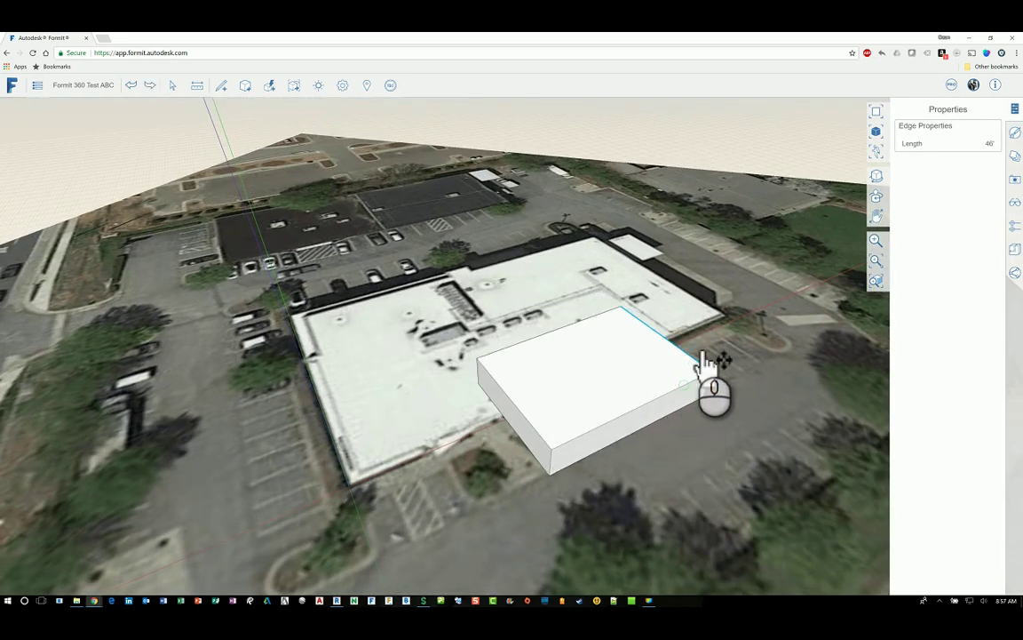
{"action": "left_click_drag", "start_coordinate": [677, 353], "coordinate": [683, 393]}
{"action": "middle_click_drag", "start_coordinate": [683, 392], "coordinate": [578, 384]}
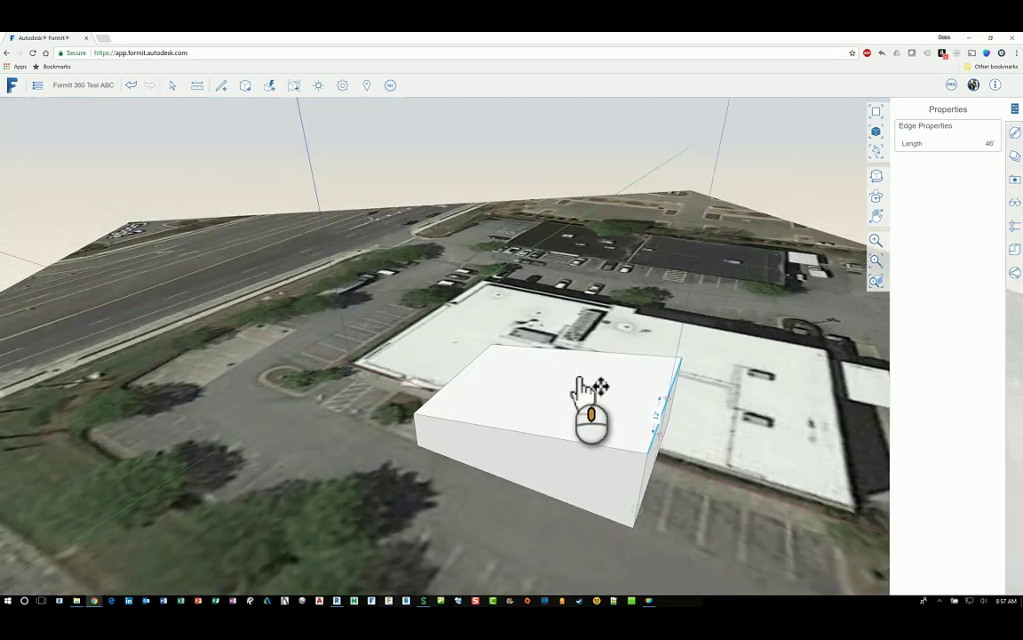
{"action": "left_click", "coordinate": [485, 513]}
{"action": "left_click_drag", "start_coordinate": [651, 464], "coordinate": [696, 487]}
{"action": "middle_click_drag", "start_coordinate": [696, 487], "coordinate": [744, 449]}
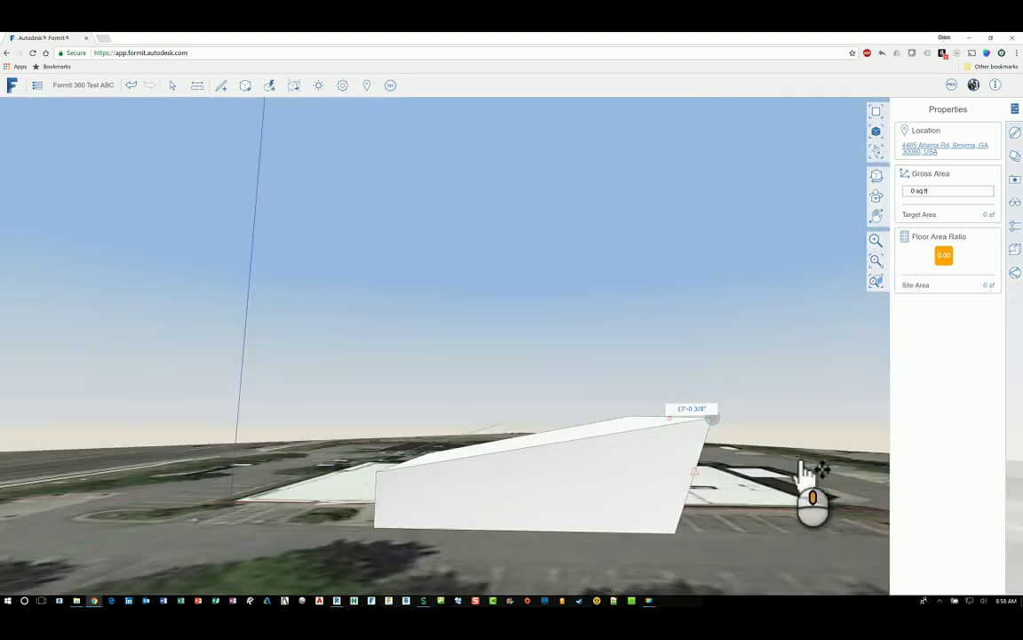
Delete the sloped mass's top face to leave it open
{"action": "middle_click_drag", "start_coordinate": [804, 469], "coordinate": [593, 407]}
{"action": "left_click", "coordinate": [519, 369]}
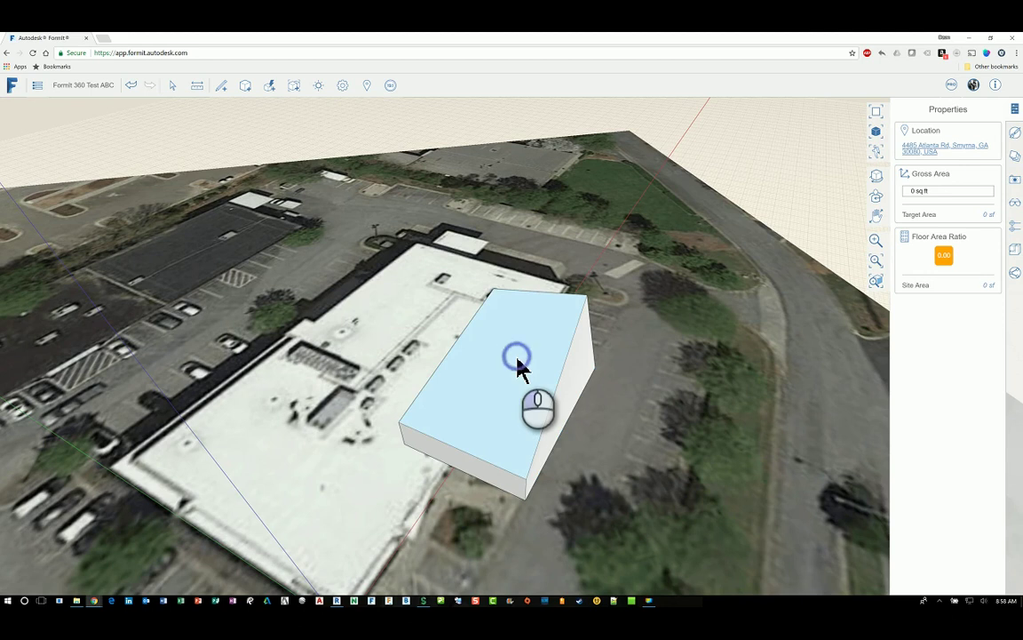
{"action": "key", "text": "Delete"}
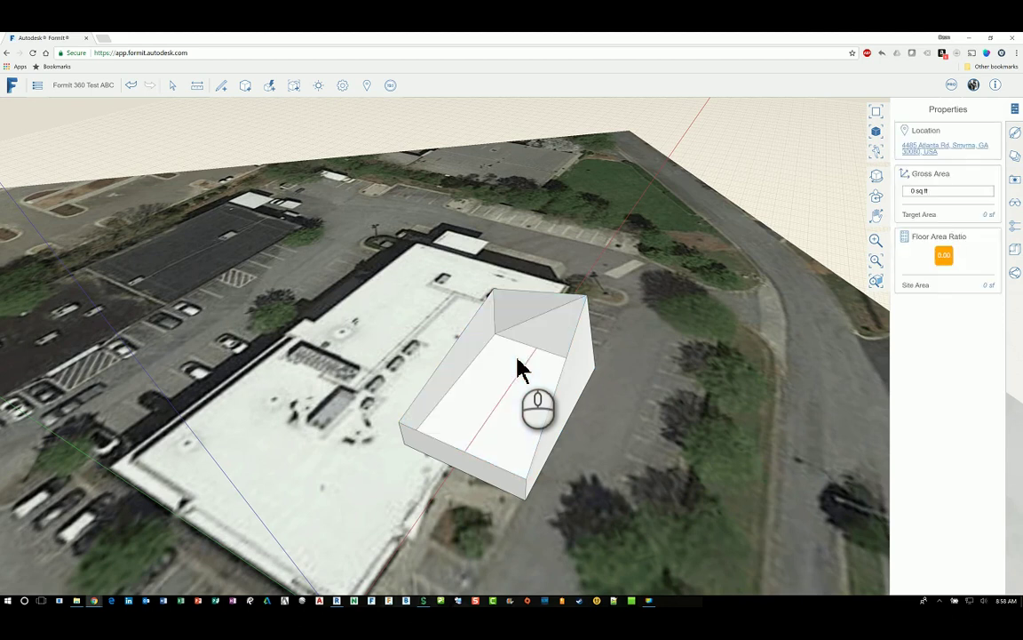
{"action": "middle_click_drag", "start_coordinate": [520, 368], "coordinate": [589, 429]}
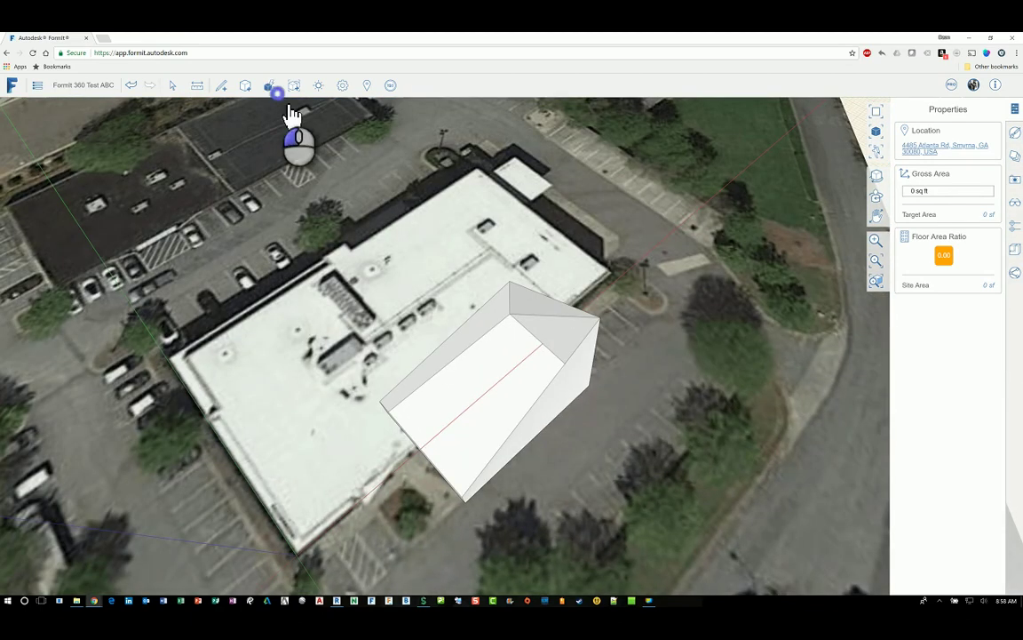
Use Cover on the four open roof edges to cap the sloped mass with a face
{"action": "left_click", "coordinate": [275, 90]}
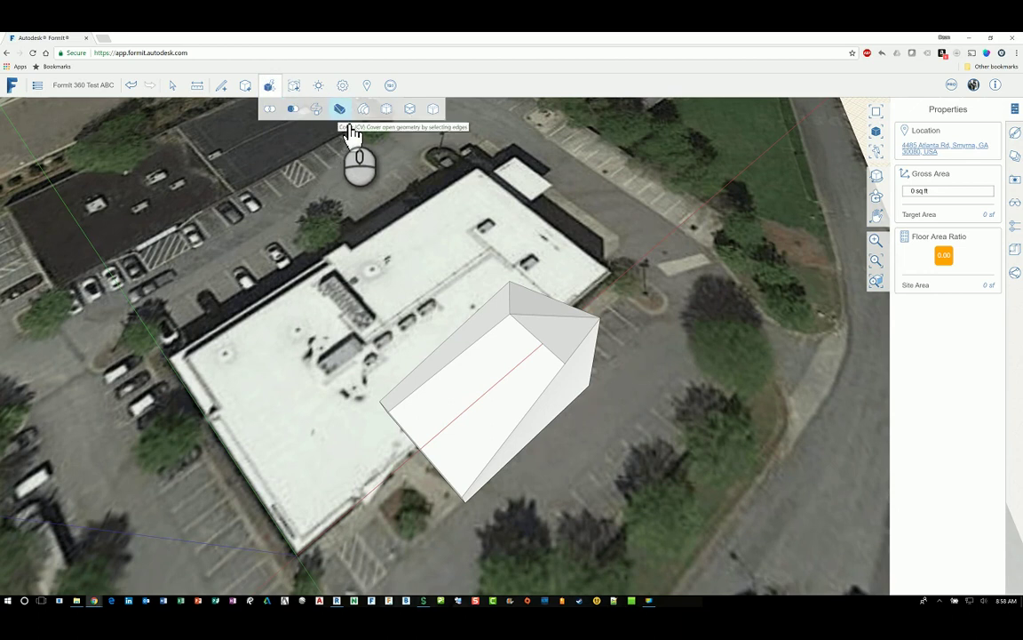
{"action": "left_click", "coordinate": [338, 108]}
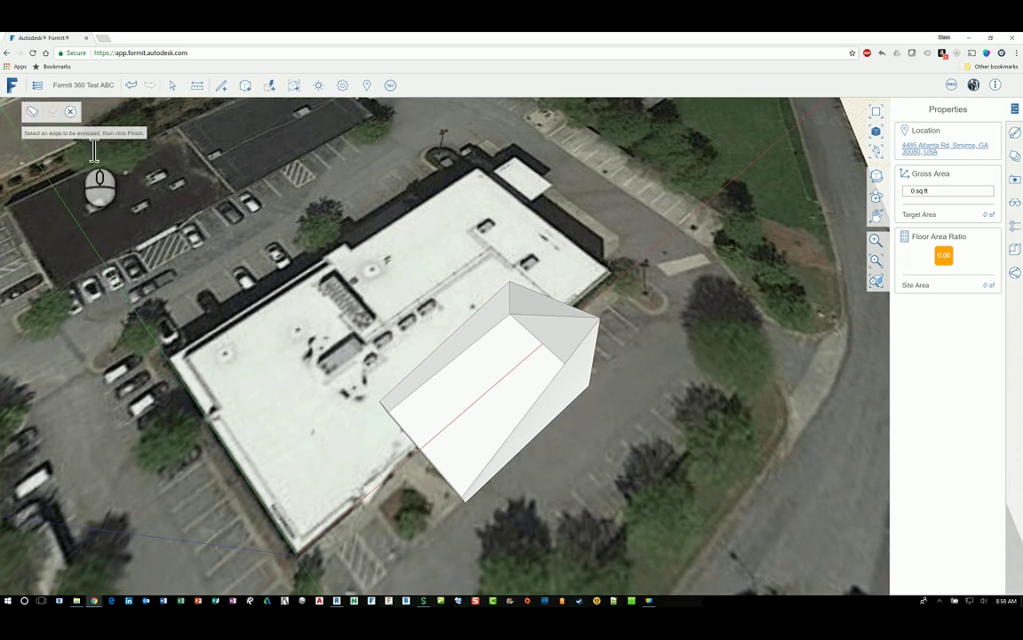
{"action": "left_click", "coordinate": [474, 307]}
{"action": "left_click", "coordinate": [529, 289]}
{"action": "left_click", "coordinate": [563, 366]}
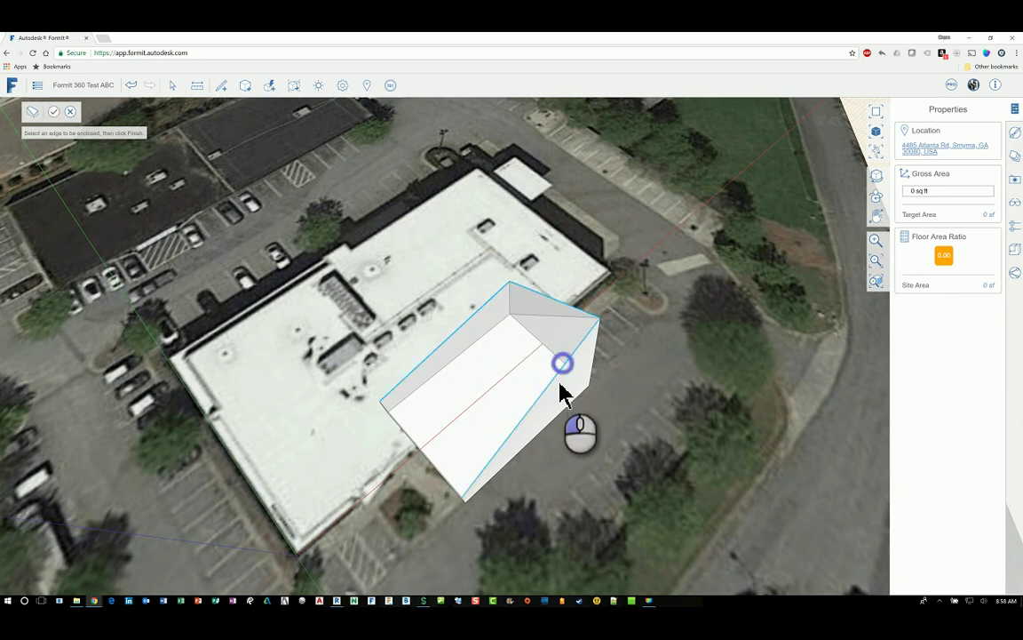
{"action": "middle_click_drag", "start_coordinate": [436, 386], "coordinate": [414, 438]}
{"action": "left_click", "coordinate": [410, 432]}
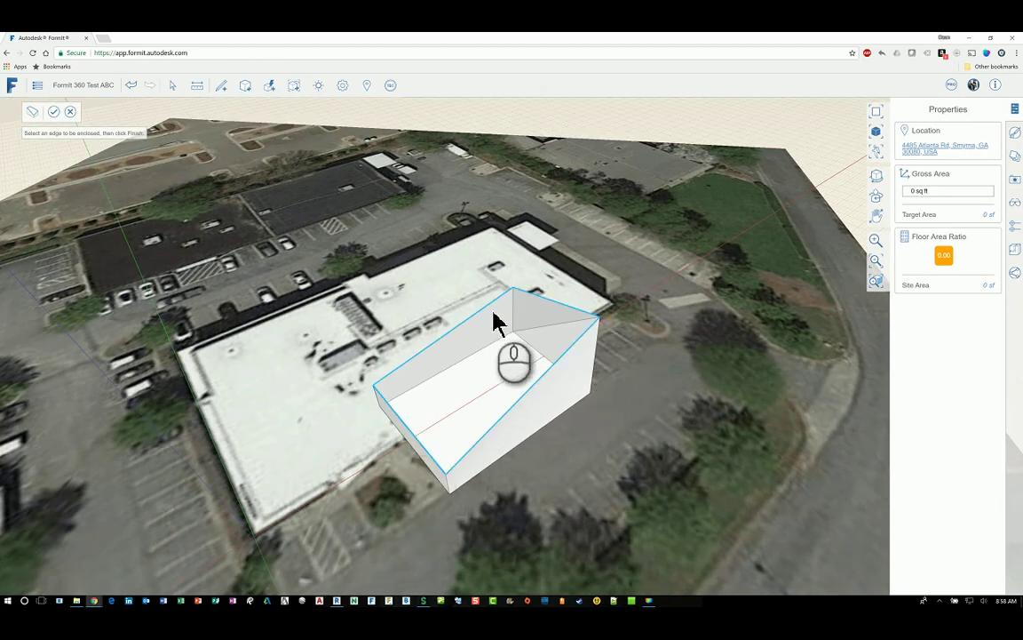
{"action": "left_click", "coordinate": [55, 113]}
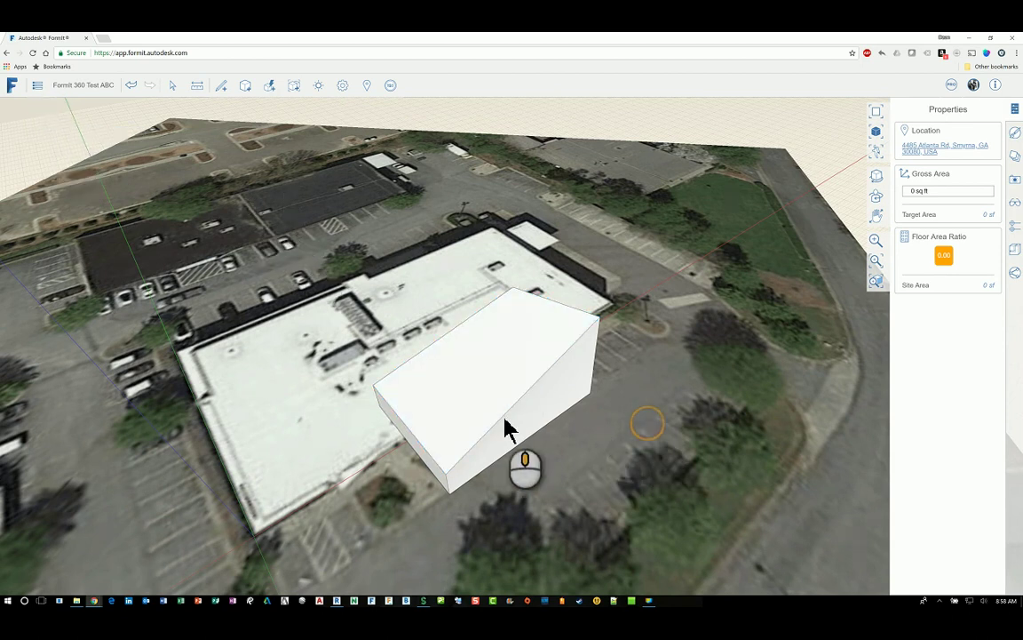
{"action": "middle_click_drag", "start_coordinate": [507, 427], "coordinate": [642, 417]}
Select the capped sloped mass and delete it
{"action": "left_click", "coordinate": [271, 88]}
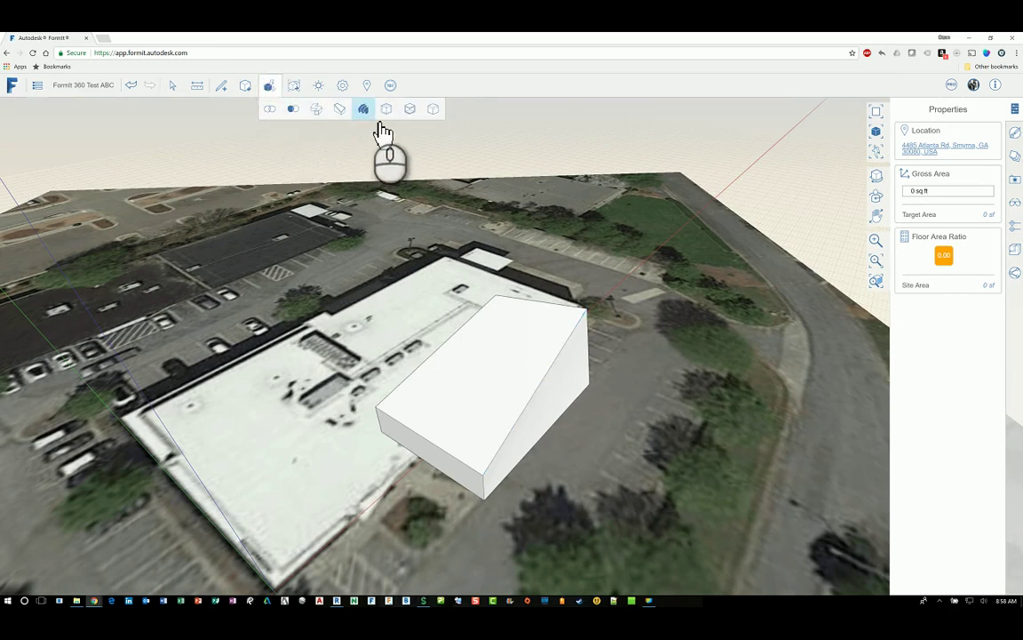
{"action": "left_click", "coordinate": [442, 533]}
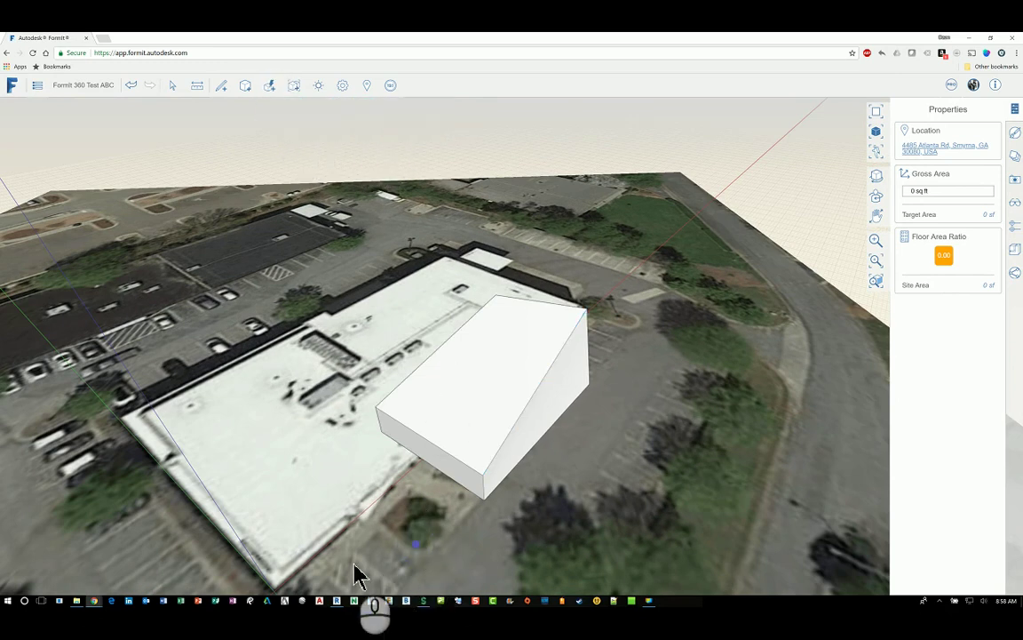
{"action": "left_click", "coordinate": [646, 315]}
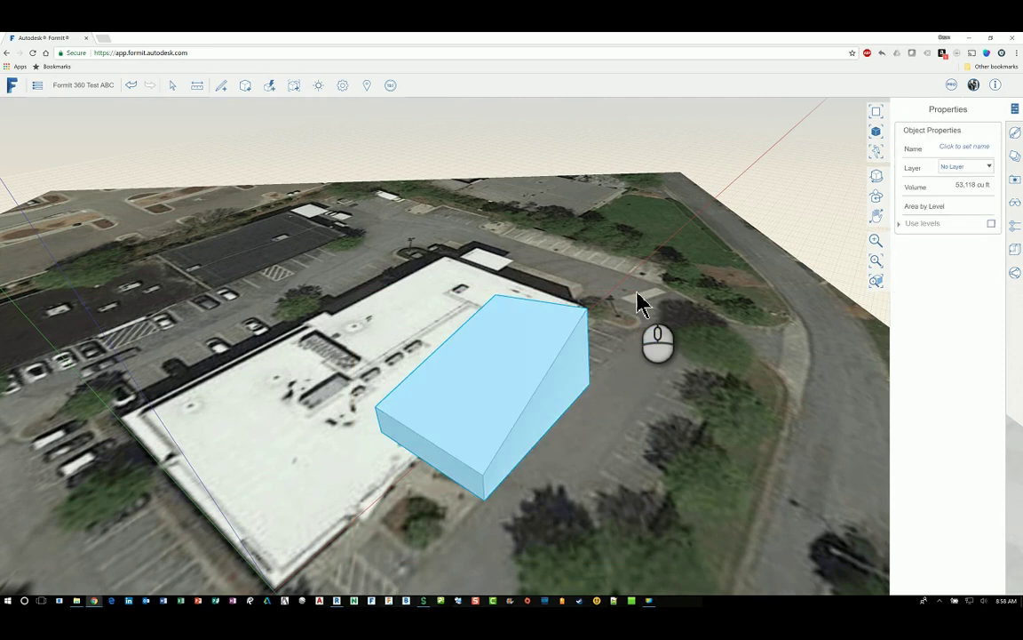
{"action": "key", "text": "Delete"}
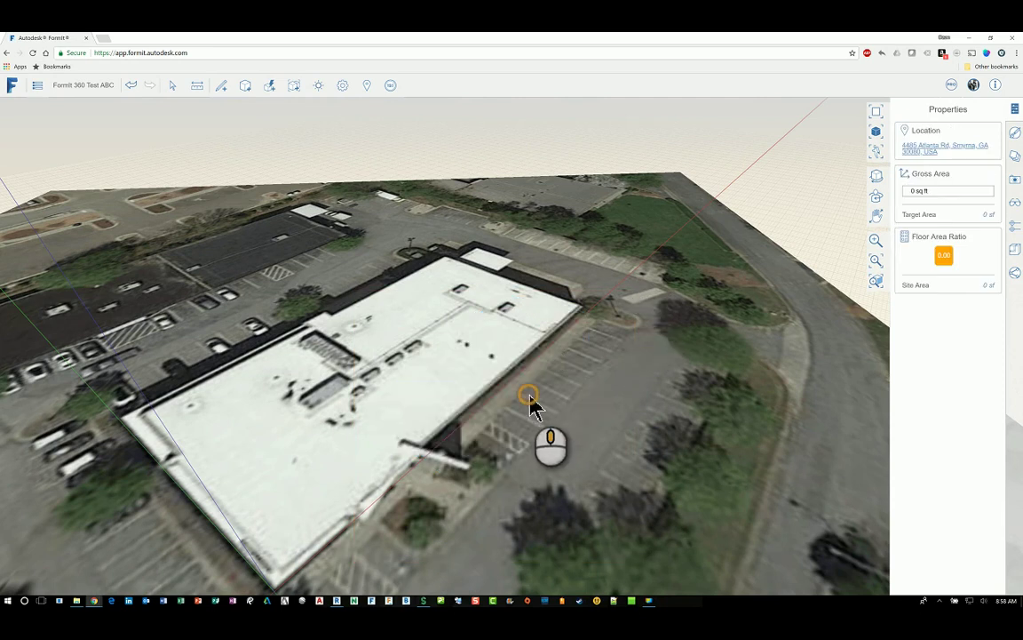
Begin a sketch with the outline's first corner on the ground near the building
{"action": "middle_click_drag", "start_coordinate": [533, 382], "coordinate": [531, 382]}
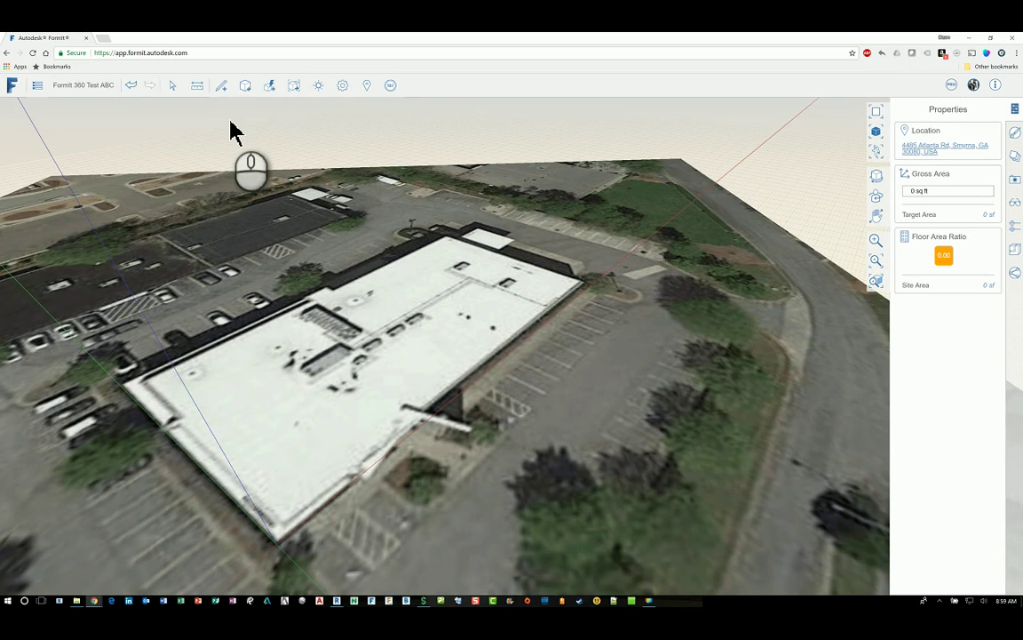
{"action": "left_click", "coordinate": [221, 85]}
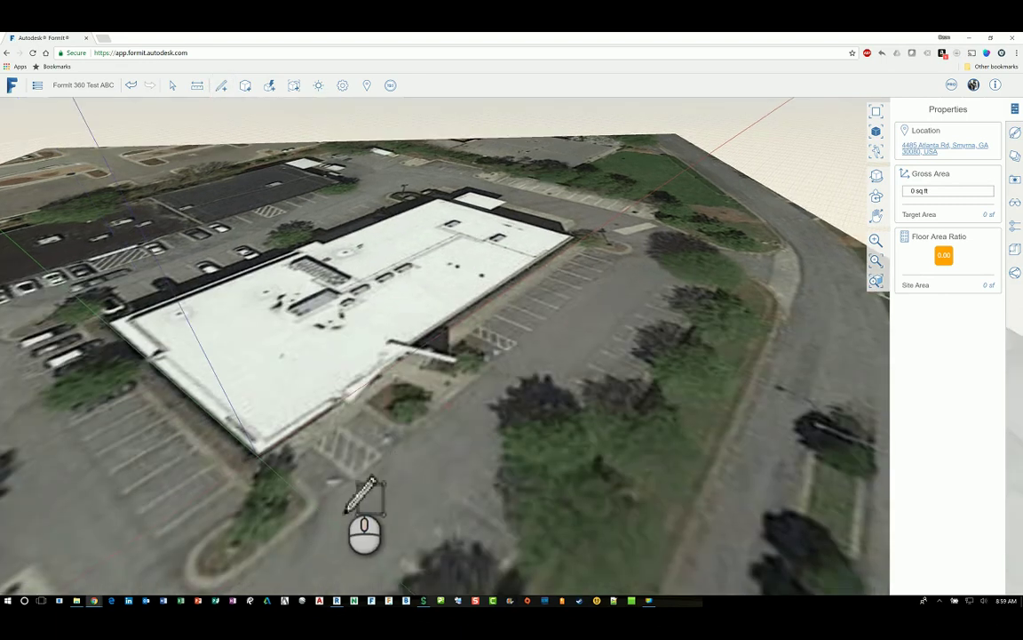
{"action": "left_click", "coordinate": [342, 481]}
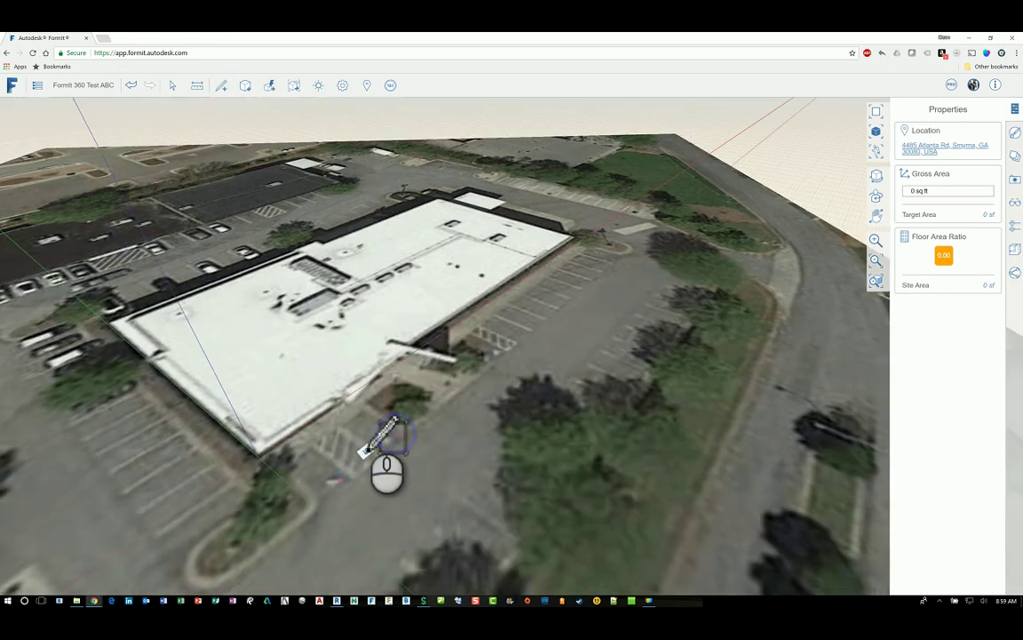
Close the sketched outline into a 252 sq ft flat face
{"action": "left_click", "coordinate": [360, 415]}
{"action": "left_click", "coordinate": [308, 451]}
{"action": "left_click", "coordinate": [342, 481]}
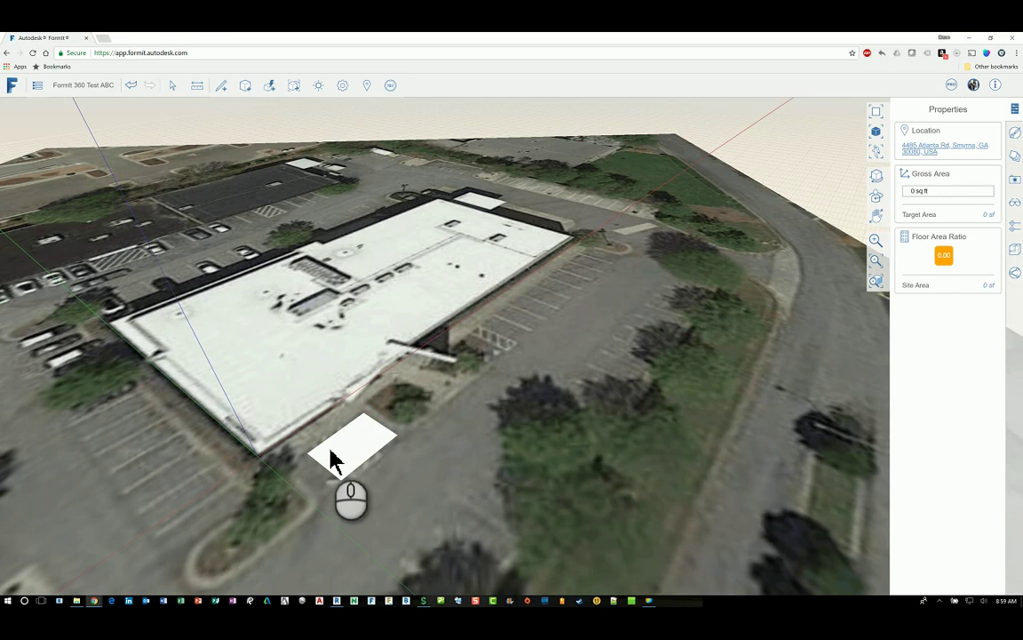
{"action": "mouse_move", "coordinate": [331, 457]}
{"action": "middle_mouse_down"}
{"action": "mouse_move", "coordinate": [388, 461]}
{"action": "mouse_move", "coordinate": [384, 447]}
{"action": "middle_mouse_up"}
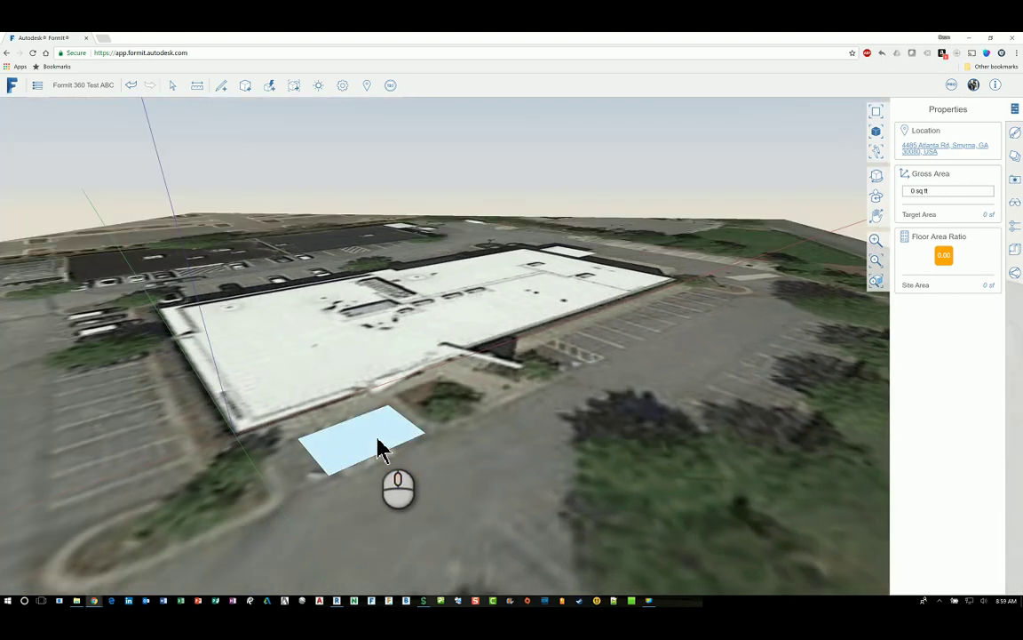
Array the face 5 times upward into a vertical stack of floor plates
{"action": "right_click", "coordinate": [385, 444]}
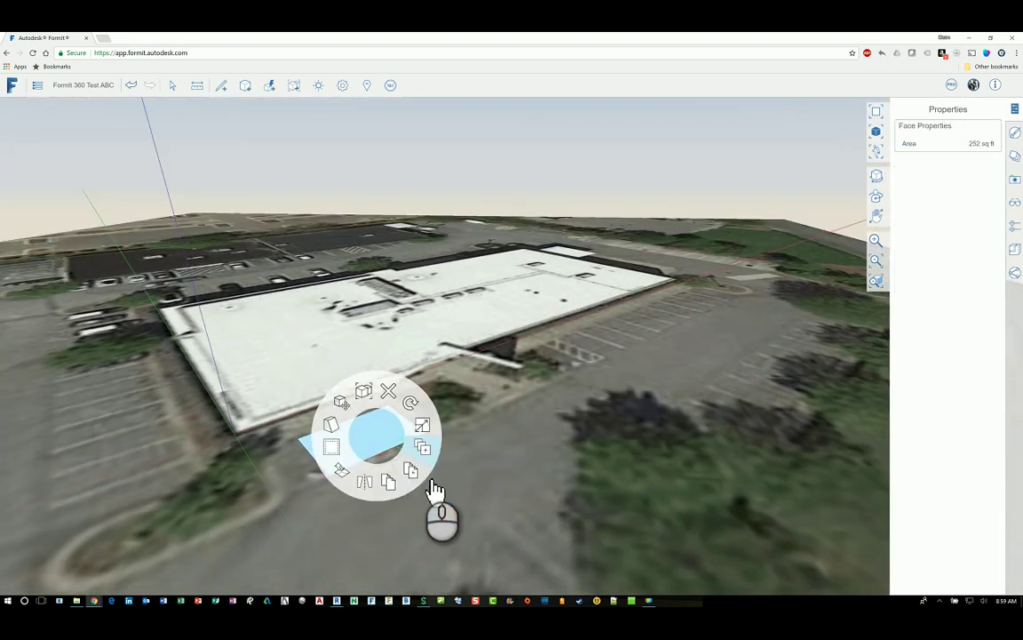
{"action": "left_click", "coordinate": [411, 469]}
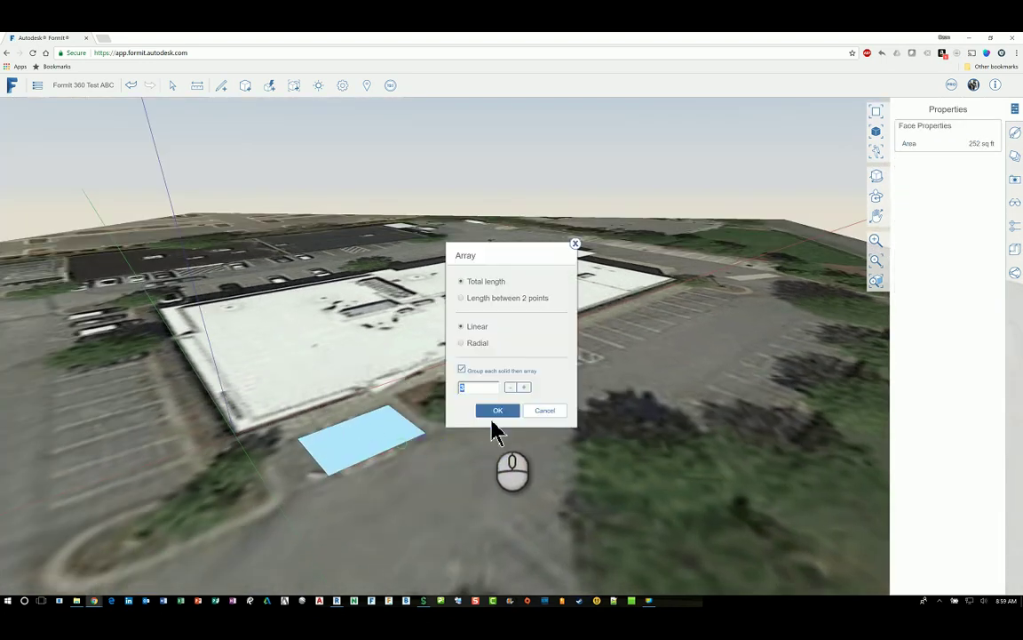
{"action": "left_click", "coordinate": [523, 387]}
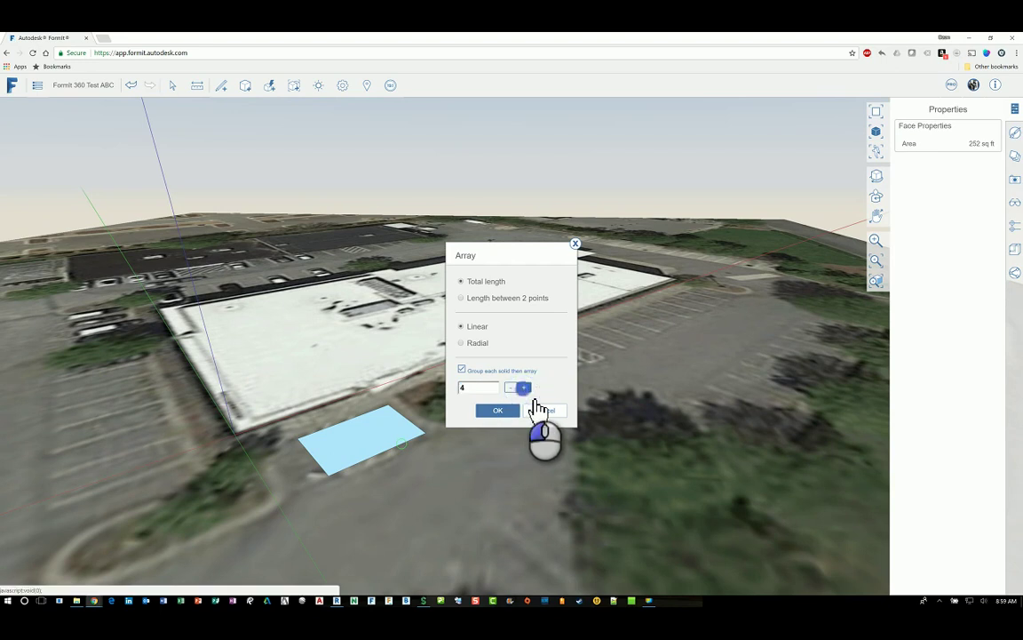
{"action": "left_click", "coordinate": [497, 410]}
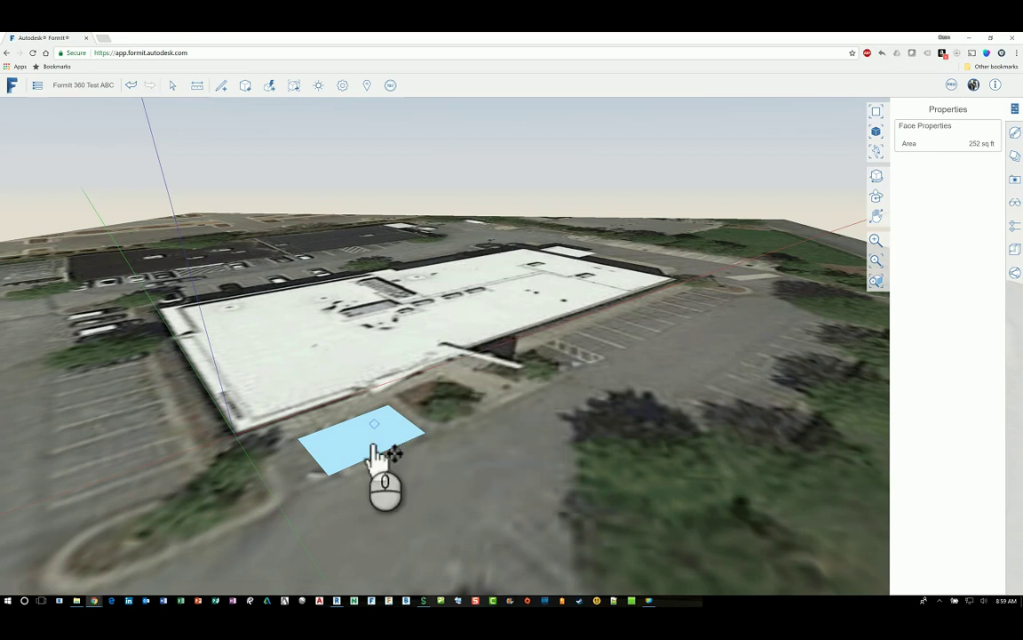
{"action": "left_click", "coordinate": [366, 438]}
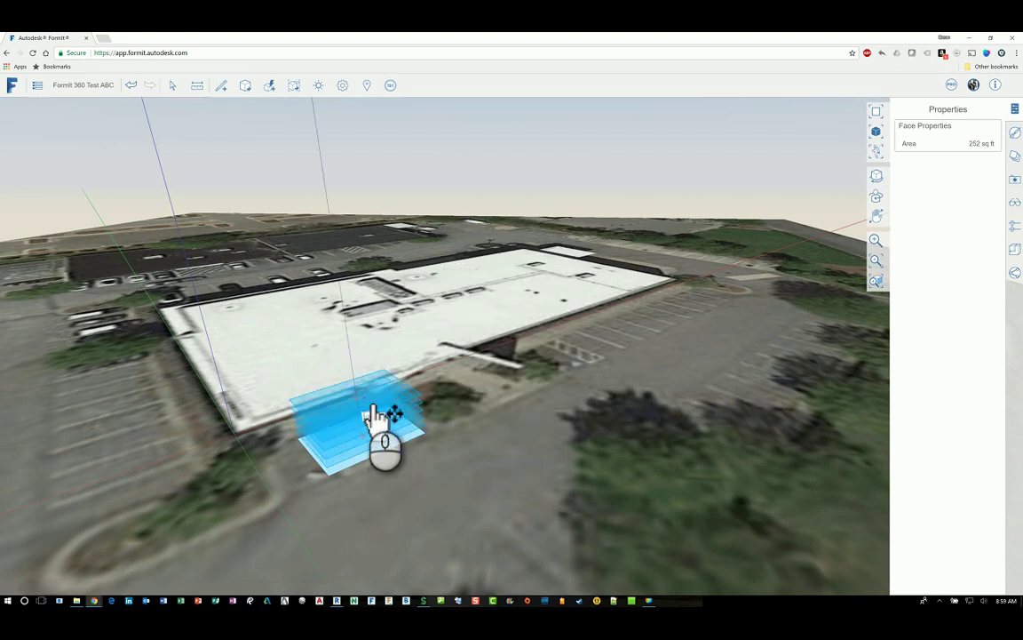
{"action": "mouse_move", "coordinate": [377, 416]}
{"action": "middle_mouse_down"}
{"action": "mouse_move", "coordinate": [391, 381]}
{"action": "mouse_move", "coordinate": [382, 374]}
{"action": "mouse_move", "coordinate": [365, 438]}
{"action": "mouse_move", "coordinate": [381, 416]}
{"action": "middle_mouse_up"}
{"action": "middle_click_drag", "start_coordinate": [383, 361], "coordinate": [369, 353]}
{"action": "left_click_drag", "start_coordinate": [364, 354], "coordinate": [441, 369]}
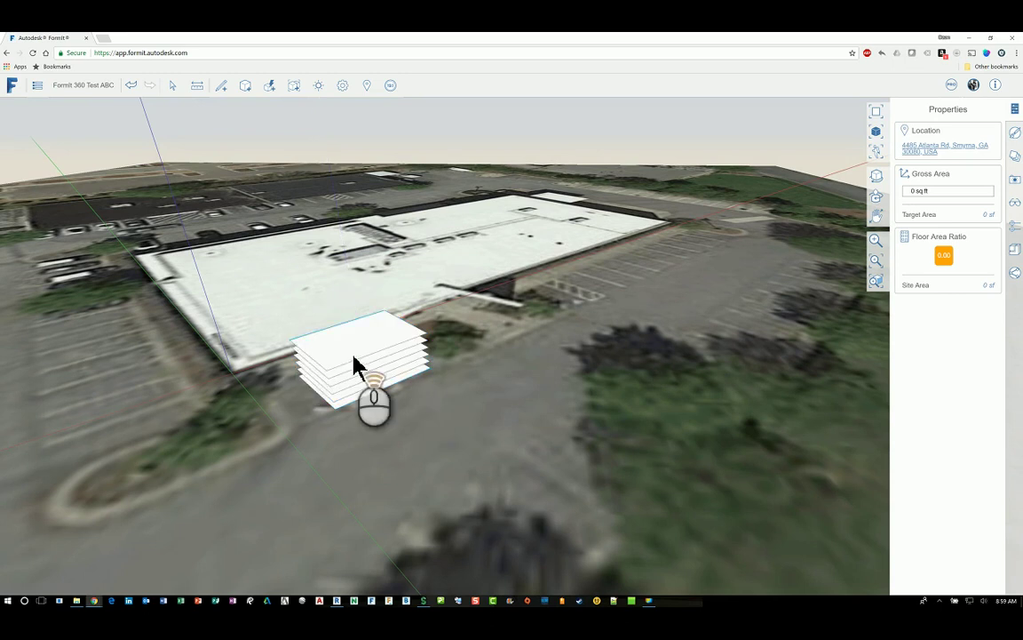
{"action": "scroll", "coordinate": [357, 366], "scroll_direction": "up", "scroll_amount": 3}
{"action": "mouse_move", "coordinate": [566, 470]}
{"action": "middle_mouse_down"}
{"action": "mouse_move", "coordinate": [569, 452]}
{"action": "mouse_move", "coordinate": [567, 471]}
{"action": "middle_mouse_up"}
Shift the bottom floor plate's front and left edges, and move another slab edge inward
{"action": "left_click", "coordinate": [567, 459]}
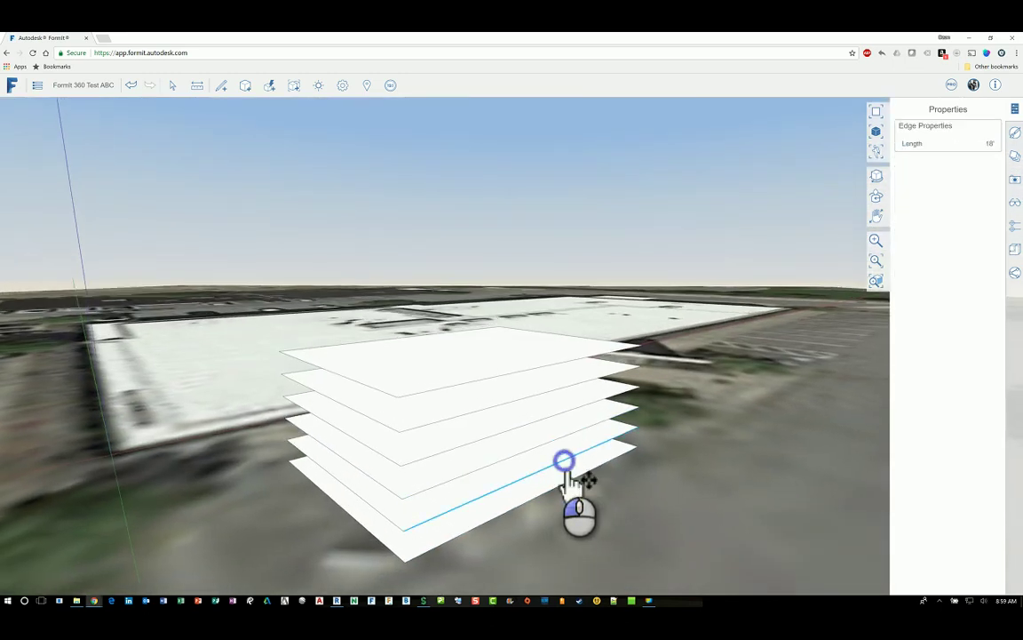
{"action": "mouse_move", "coordinate": [552, 480]}
{"action": "left_mouse_down"}
{"action": "mouse_move", "coordinate": [537, 480]}
{"action": "mouse_move", "coordinate": [545, 477]}
{"action": "left_mouse_up"}
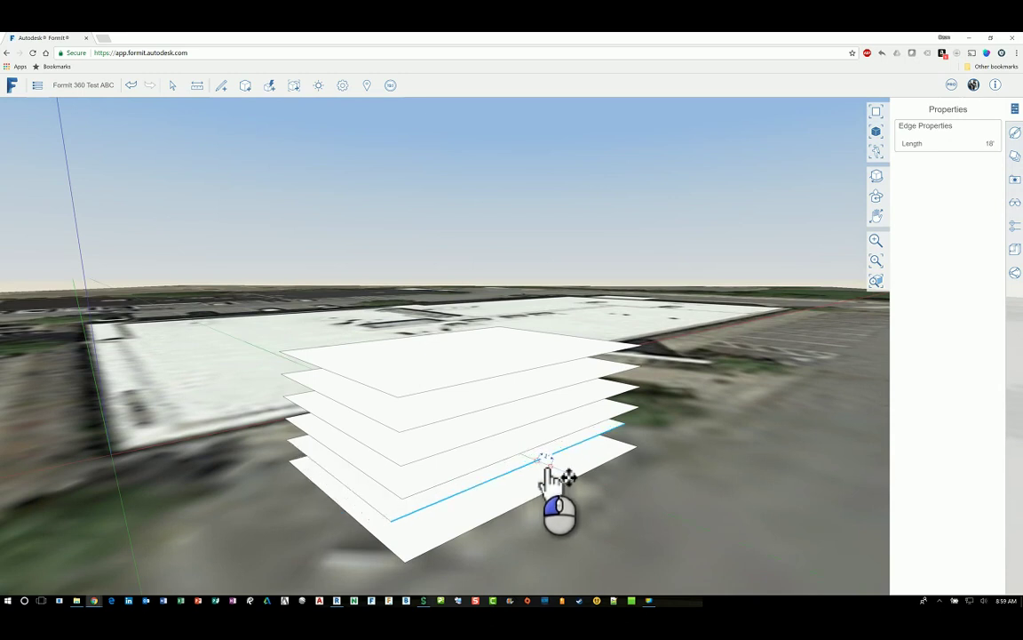
{"action": "left_click", "coordinate": [366, 508]}
{"action": "left_click_drag", "start_coordinate": [353, 487], "coordinate": [384, 507]}
{"action": "middle_click_drag", "start_coordinate": [429, 515], "coordinate": [495, 480]}
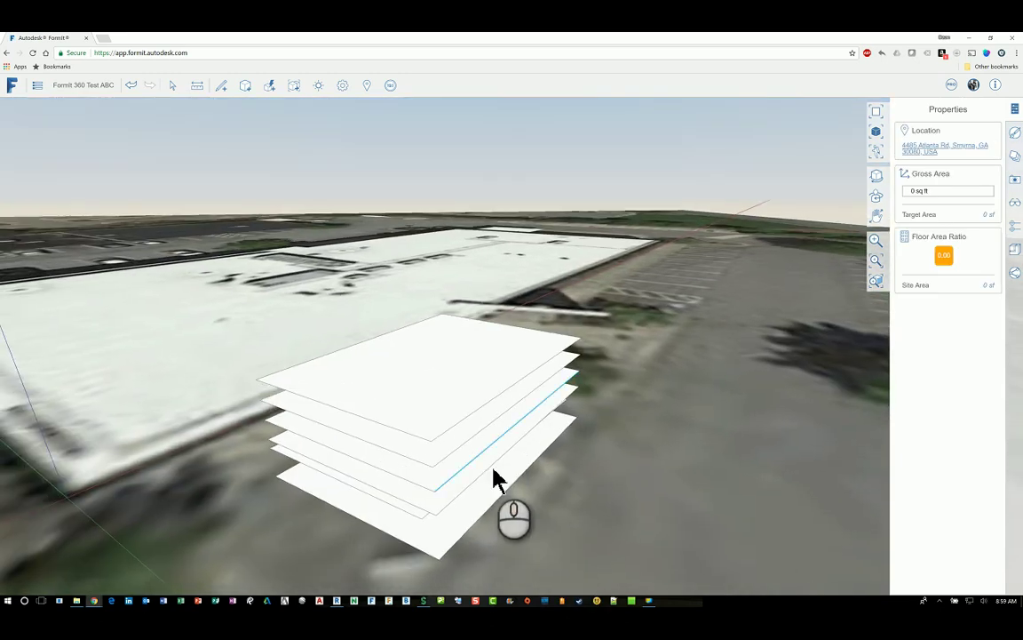
{"action": "left_click", "coordinate": [495, 478]}
{"action": "left_click_drag", "start_coordinate": [502, 442], "coordinate": [504, 487]}
Offset a slab edge by 2'-6" and push the top slab's front edge 5'-3"
{"action": "mouse_move", "coordinate": [553, 445]}
{"action": "middle_mouse_down"}
{"action": "mouse_move", "coordinate": [589, 418]}
{"action": "mouse_move", "coordinate": [564, 484]}
{"action": "mouse_move", "coordinate": [552, 480]}
{"action": "mouse_move", "coordinate": [551, 429]}
{"action": "middle_mouse_up"}
{"action": "left_click", "coordinate": [535, 392]}
{"action": "left_click_drag", "start_coordinate": [536, 391], "coordinate": [492, 411]}
{"action": "middle_click_drag", "start_coordinate": [576, 473], "coordinate": [548, 497]}
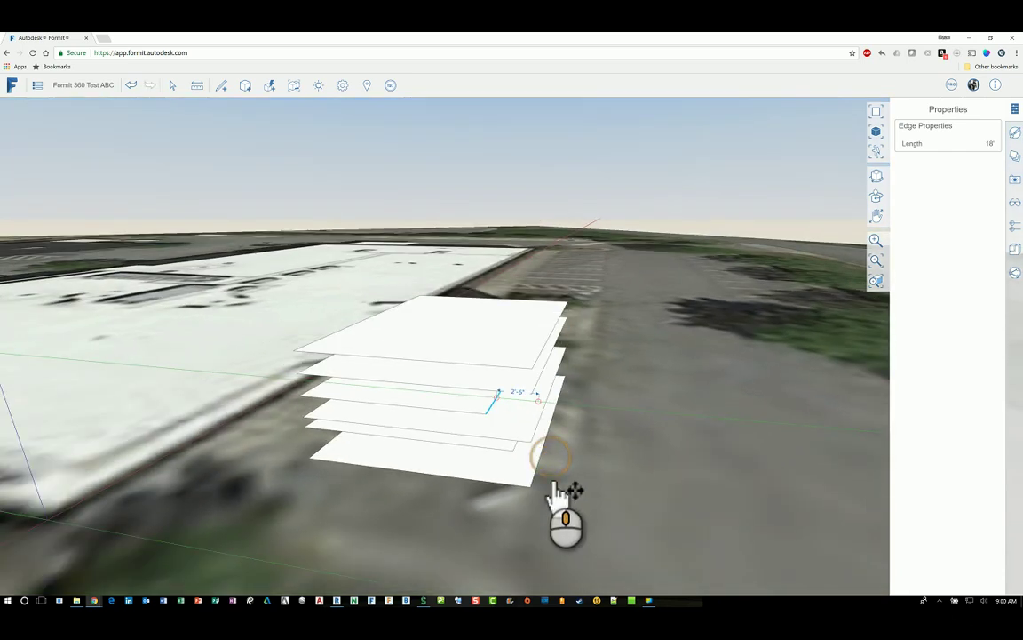
{"action": "left_click", "coordinate": [494, 366]}
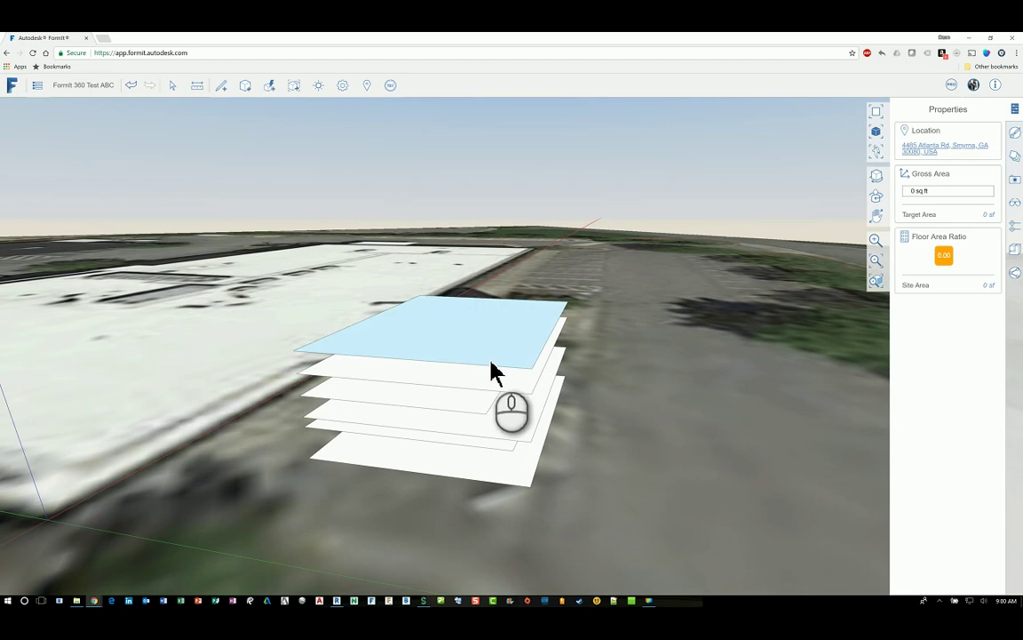
{"action": "left_click", "coordinate": [487, 365]}
{"action": "left_click_drag", "start_coordinate": [456, 372], "coordinate": [489, 374]}
Select the second and fourth slabs and inspect the staggered stack from low angles
{"action": "left_click", "coordinate": [472, 391]}
{"action": "left_click", "coordinate": [549, 425]}
{"action": "middle_click_drag", "start_coordinate": [567, 416], "coordinate": [478, 430]}
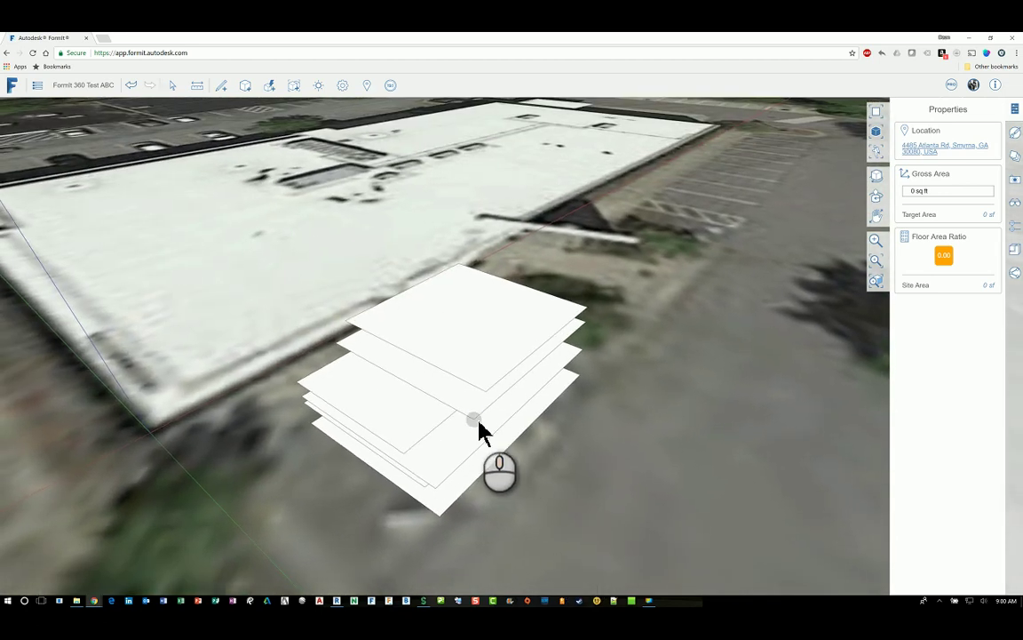
{"action": "left_click_drag", "start_coordinate": [482, 421], "coordinate": [548, 508]}
{"action": "middle_click_drag", "start_coordinate": [549, 507], "coordinate": [591, 488]}
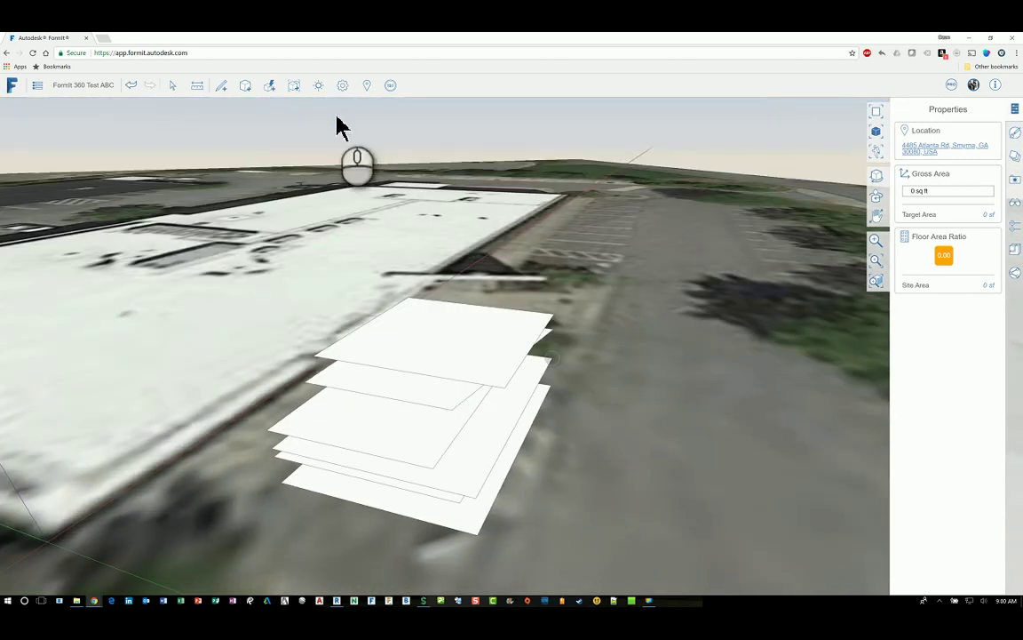
Start a loft and pick the bottom two slabs as its first profiles
{"action": "left_click", "coordinate": [271, 88]}
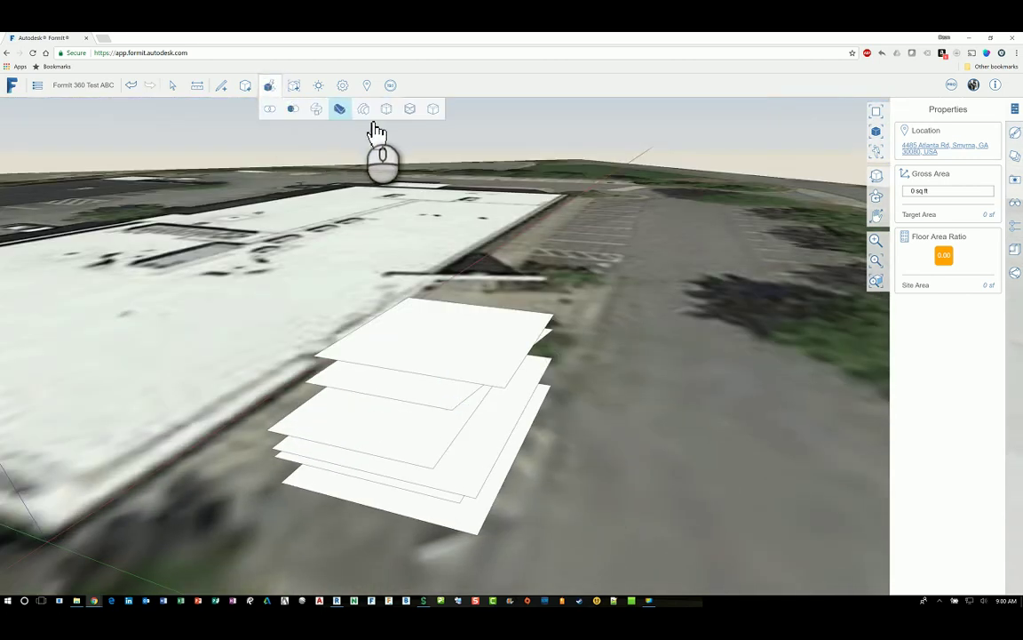
{"action": "left_click", "coordinate": [362, 110]}
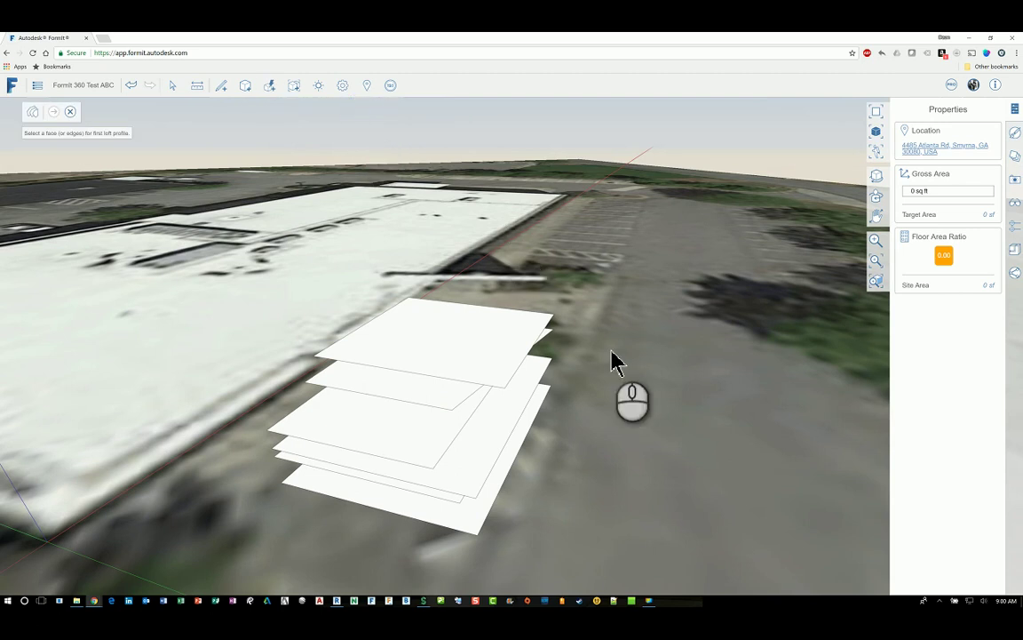
{"action": "middle_click_drag", "start_coordinate": [520, 484], "coordinate": [514, 472]}
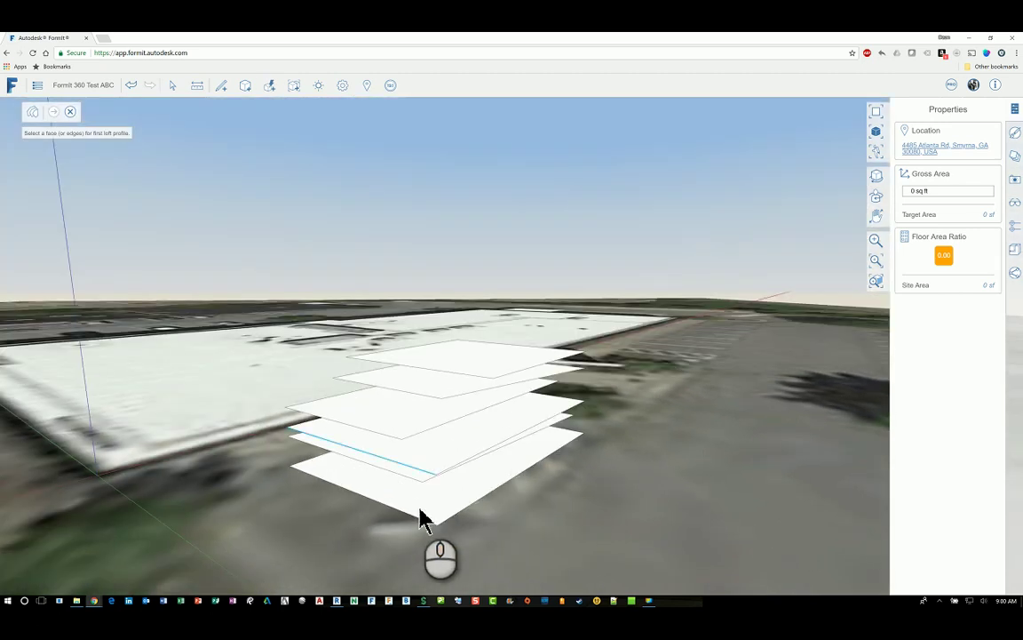
{"action": "scroll", "coordinate": [421, 518], "scroll_direction": "up", "scroll_amount": 2}
{"action": "mouse_move", "coordinate": [464, 507]}
{"action": "middle_mouse_down"}
{"action": "mouse_move", "coordinate": [468, 519]}
{"action": "mouse_move", "coordinate": [477, 491]}
{"action": "middle_mouse_up"}
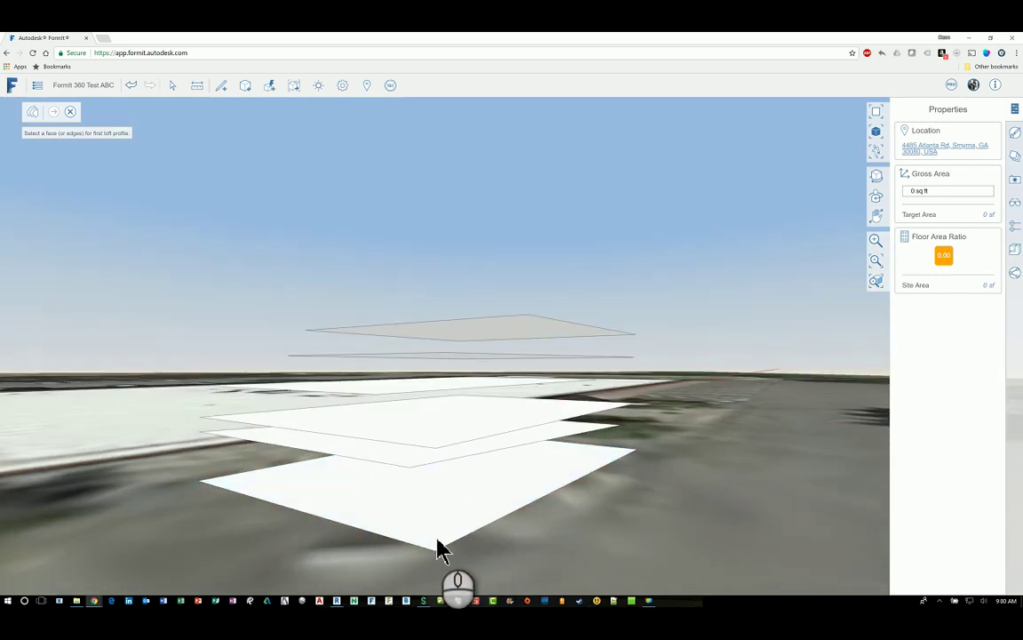
{"action": "left_click", "coordinate": [403, 493]}
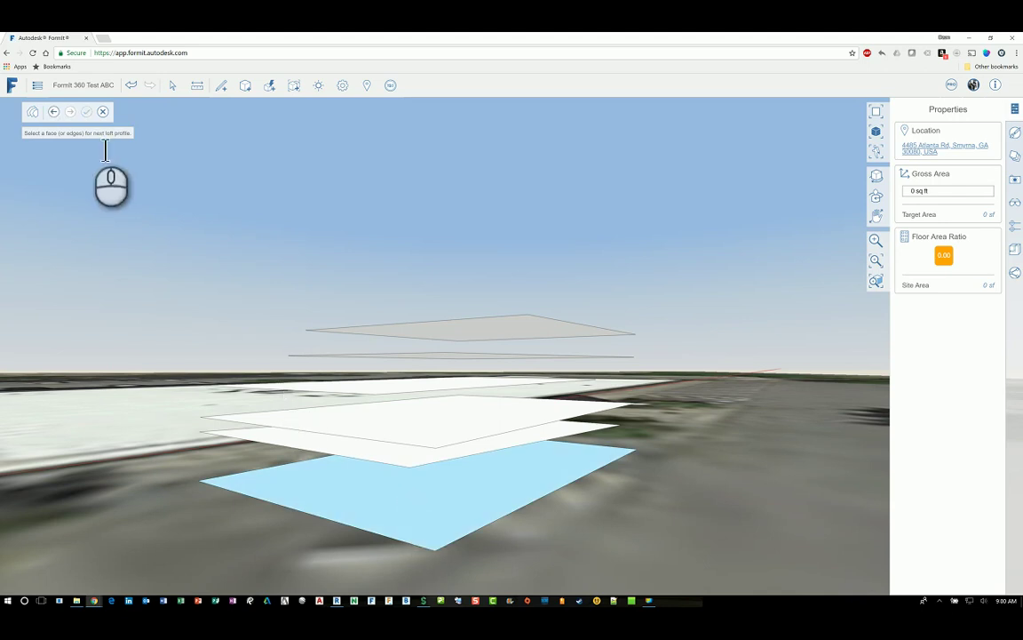
{"action": "left_click", "coordinate": [368, 453]}
Add the remaining slabs up to the top as profiles and finish the loft into one solid
{"action": "left_click", "coordinate": [403, 423]}
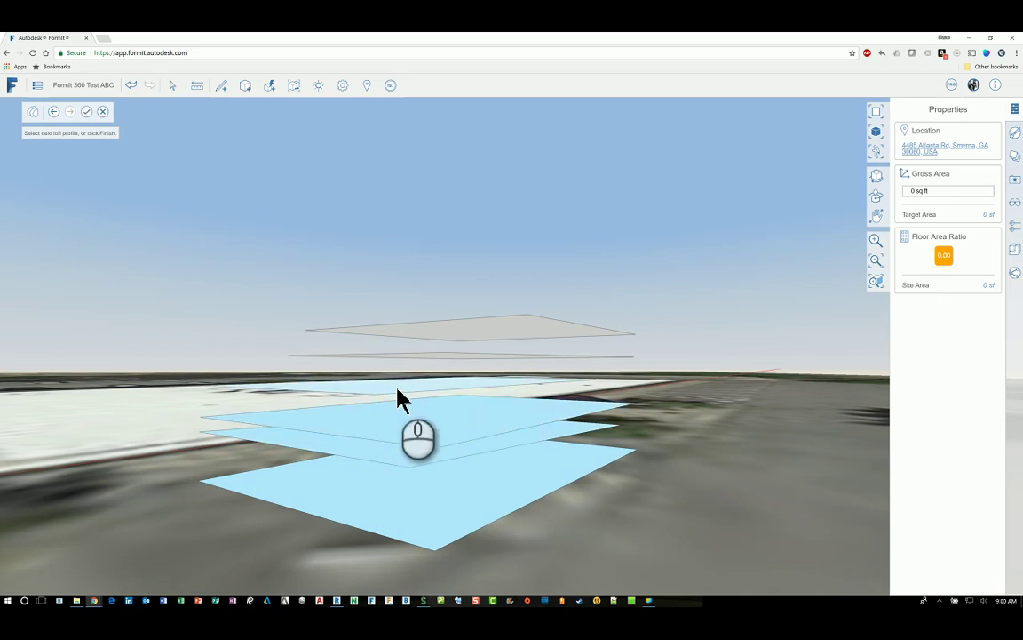
{"action": "left_click", "coordinate": [396, 391]}
{"action": "middle_click_drag", "start_coordinate": [418, 395], "coordinate": [418, 425]}
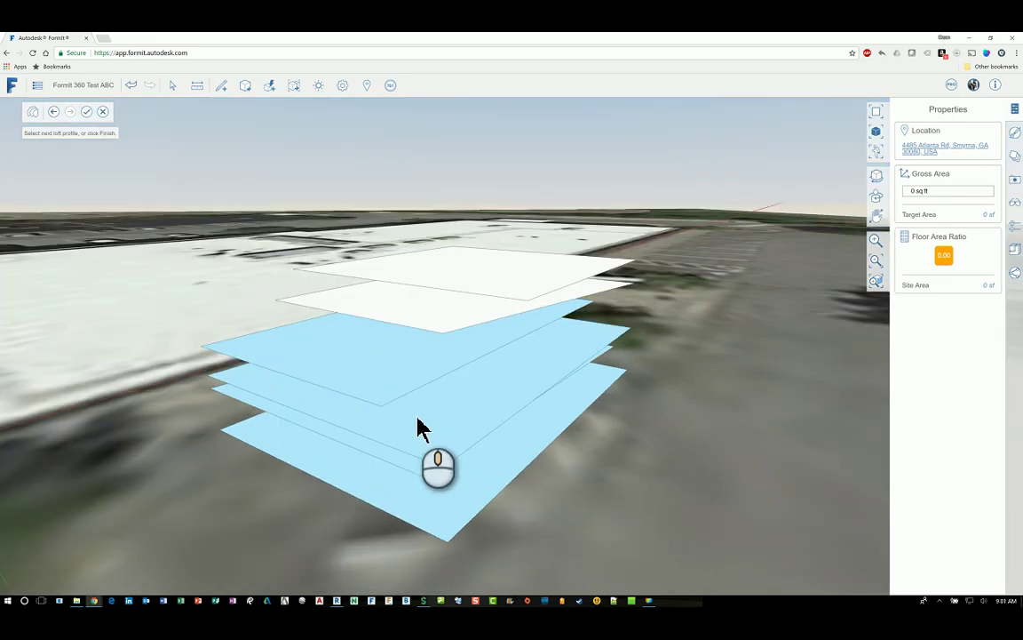
{"action": "left_click", "coordinate": [430, 323]}
{"action": "left_click", "coordinate": [455, 289]}
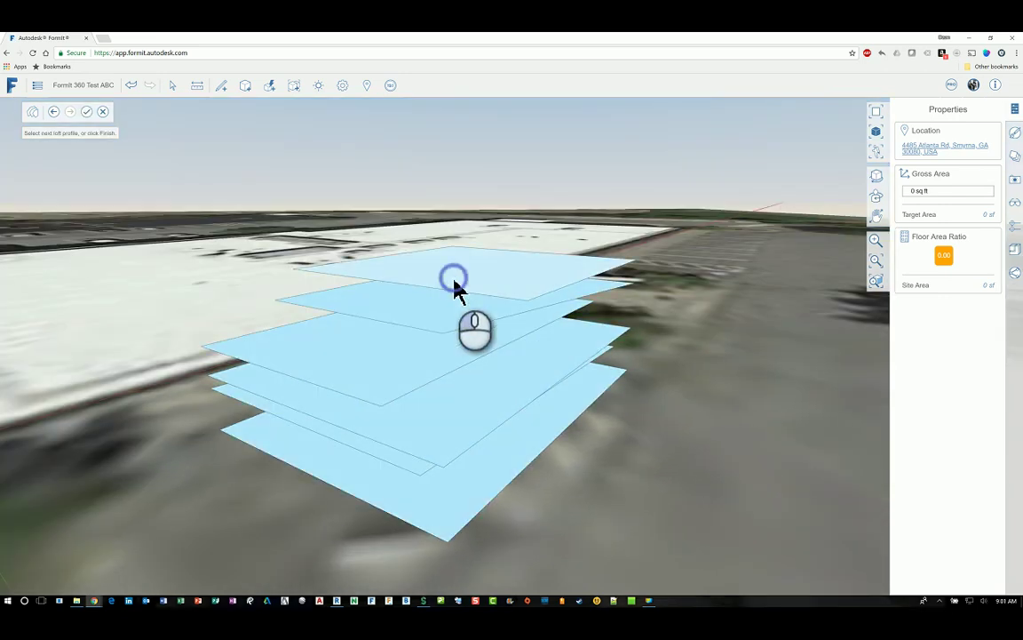
{"action": "left_click", "coordinate": [93, 119]}
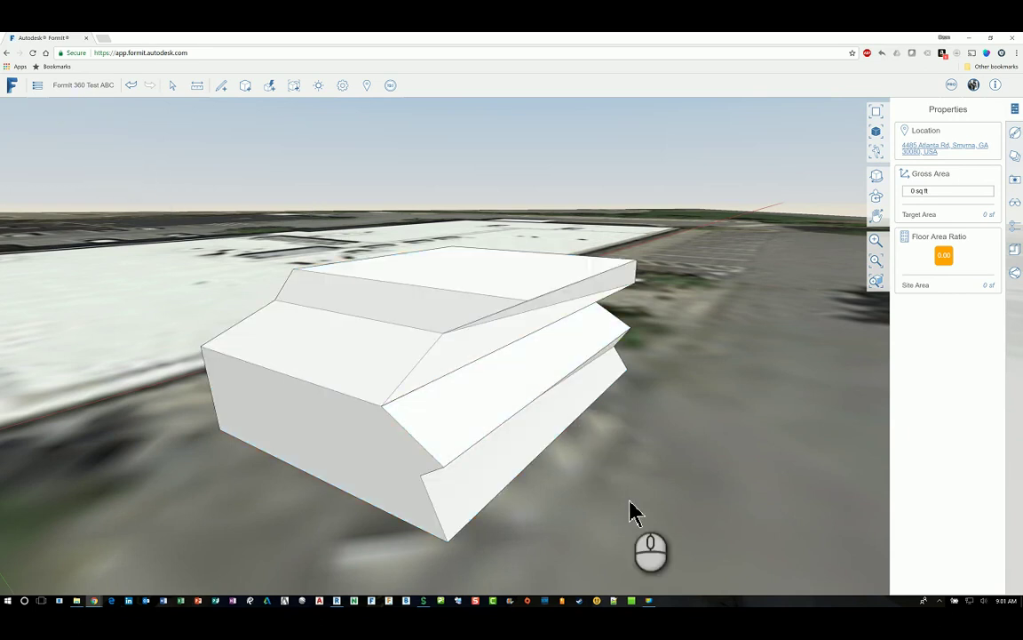
Window-select the lofted mass and delete it
{"action": "mouse_move", "coordinate": [633, 504]}
{"action": "middle_mouse_down"}
{"action": "mouse_move", "coordinate": [641, 493]}
{"action": "mouse_move", "coordinate": [532, 519]}
{"action": "mouse_move", "coordinate": [451, 498]}
{"action": "mouse_move", "coordinate": [516, 473]}
{"action": "mouse_move", "coordinate": [633, 492]}
{"action": "middle_mouse_up"}
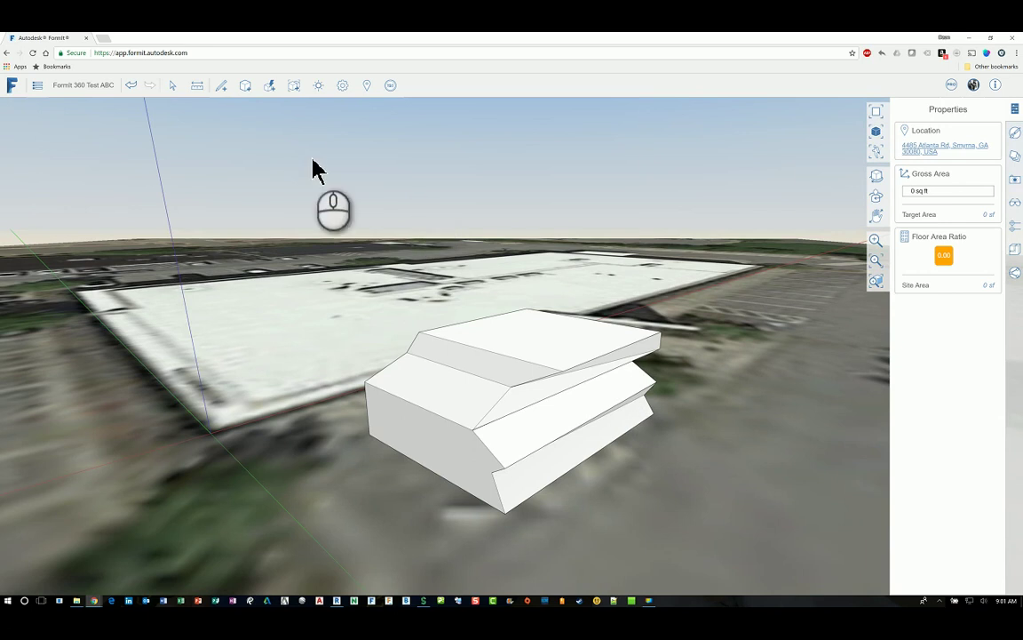
{"action": "left_click", "coordinate": [270, 85]}
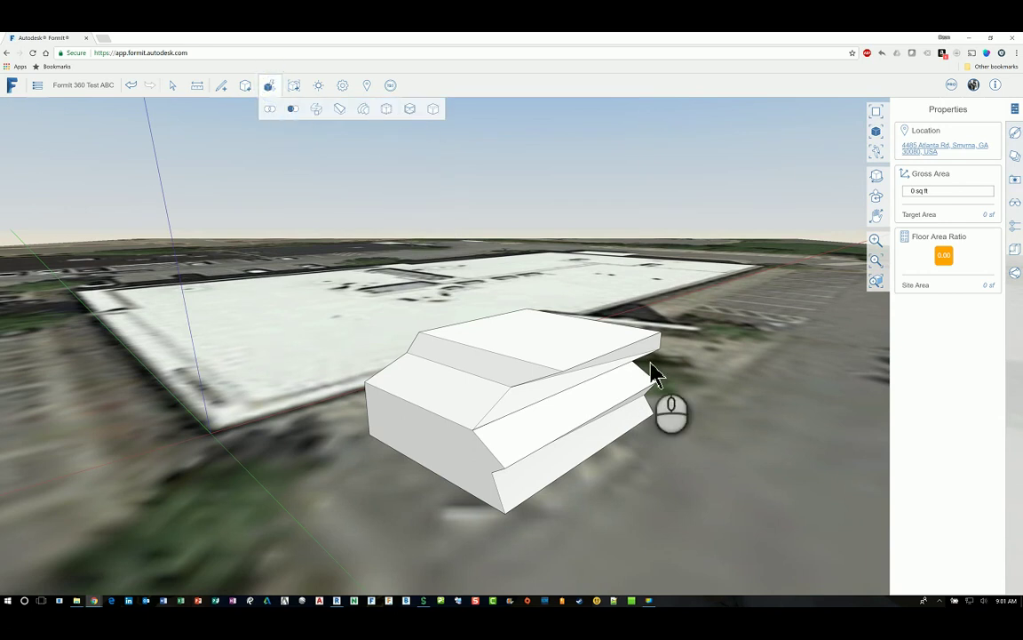
{"action": "mouse_move", "coordinate": [692, 407]}
{"action": "middle_mouse_down"}
{"action": "mouse_move", "coordinate": [651, 456]}
{"action": "mouse_move", "coordinate": [658, 487]}
{"action": "mouse_move", "coordinate": [605, 360]}
{"action": "mouse_move", "coordinate": [388, 434]}
{"action": "middle_mouse_up"}
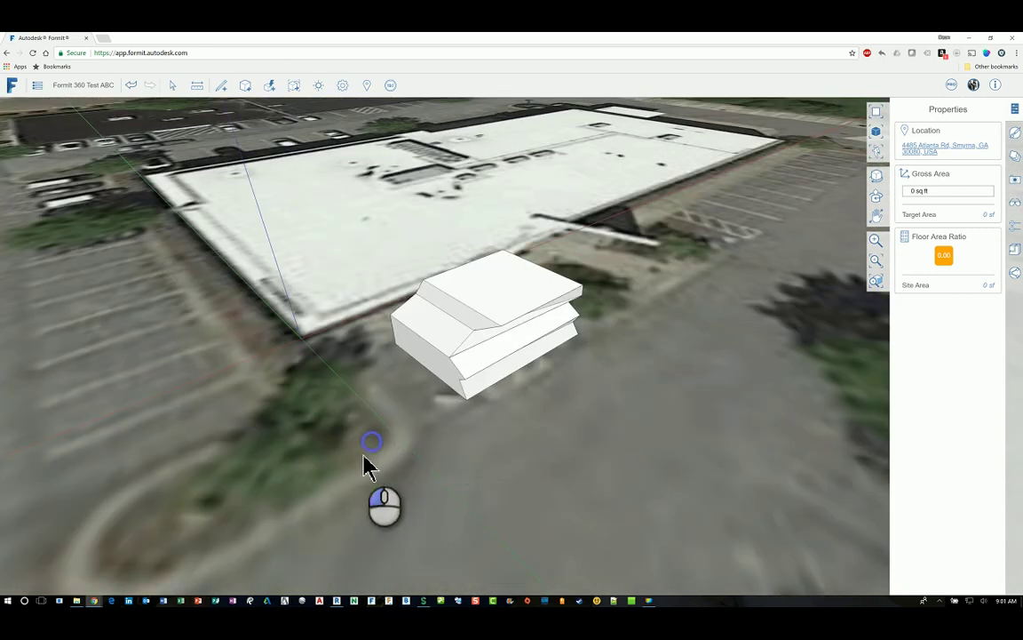
{"action": "left_click_drag", "start_coordinate": [334, 493], "coordinate": [659, 278]}
{"action": "key", "text": "Delete"}
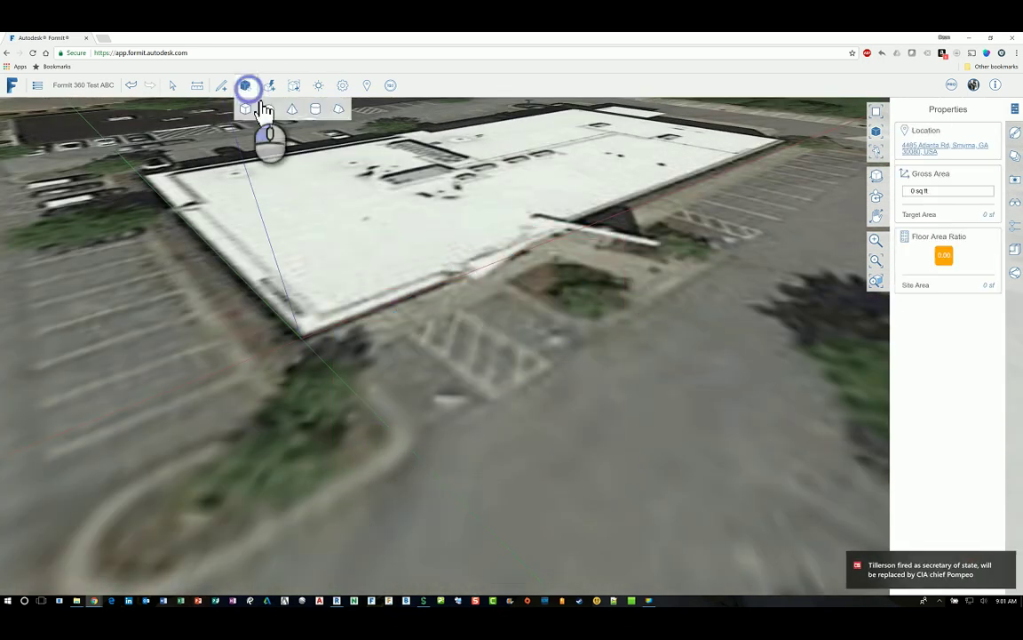
Place a cube primitive on the parking lot beside the building
{"action": "left_click", "coordinate": [245, 109]}
{"action": "left_click", "coordinate": [498, 385]}
{"action": "key", "text": "Escape"}
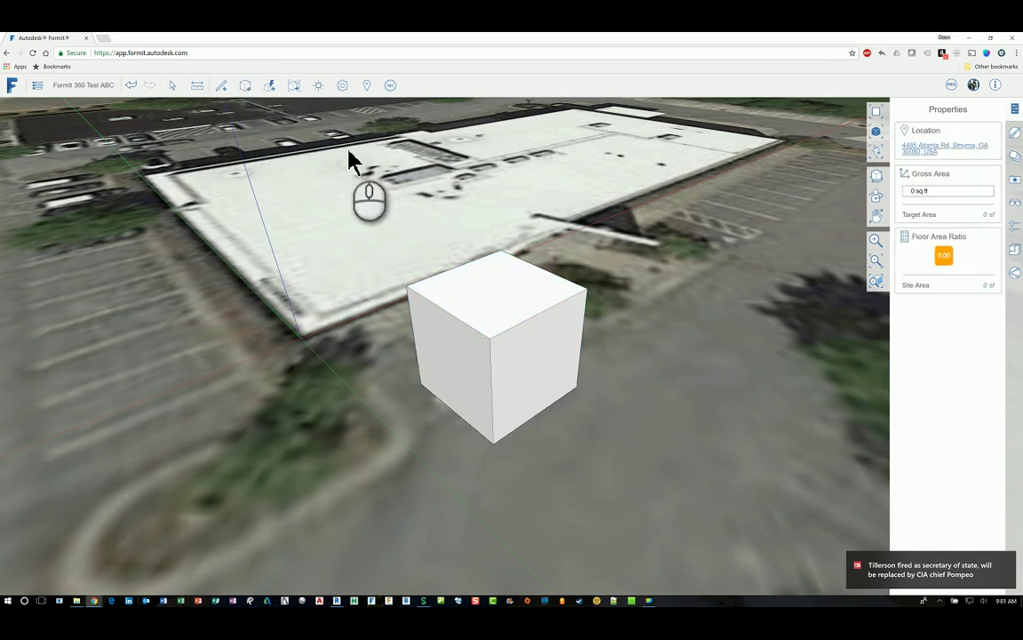
Offset the cube by -1' to make it slightly smaller
{"action": "left_click", "coordinate": [271, 87]}
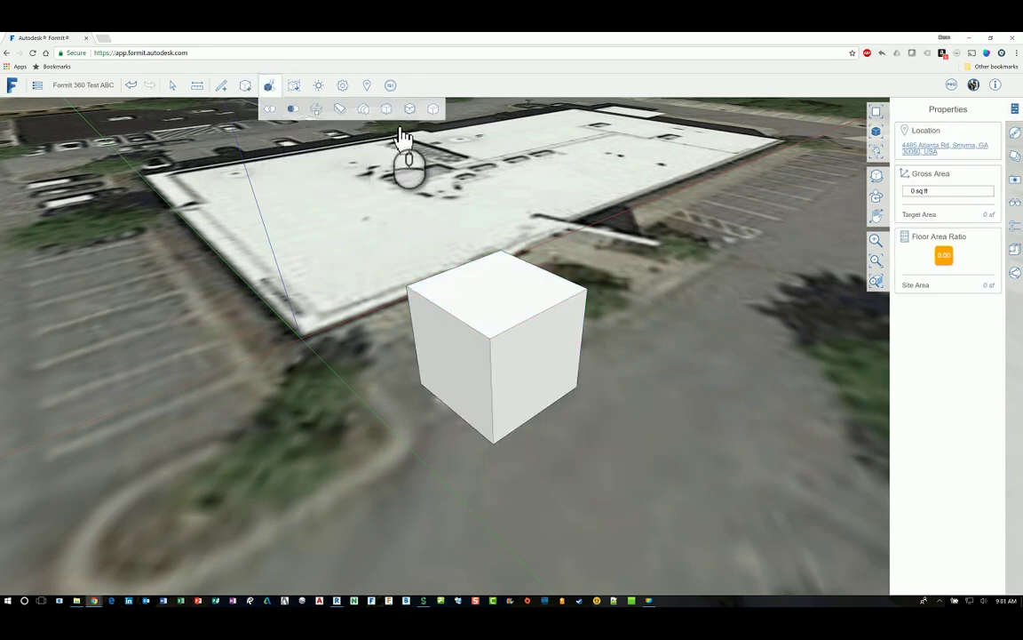
{"action": "left_click", "coordinate": [362, 109]}
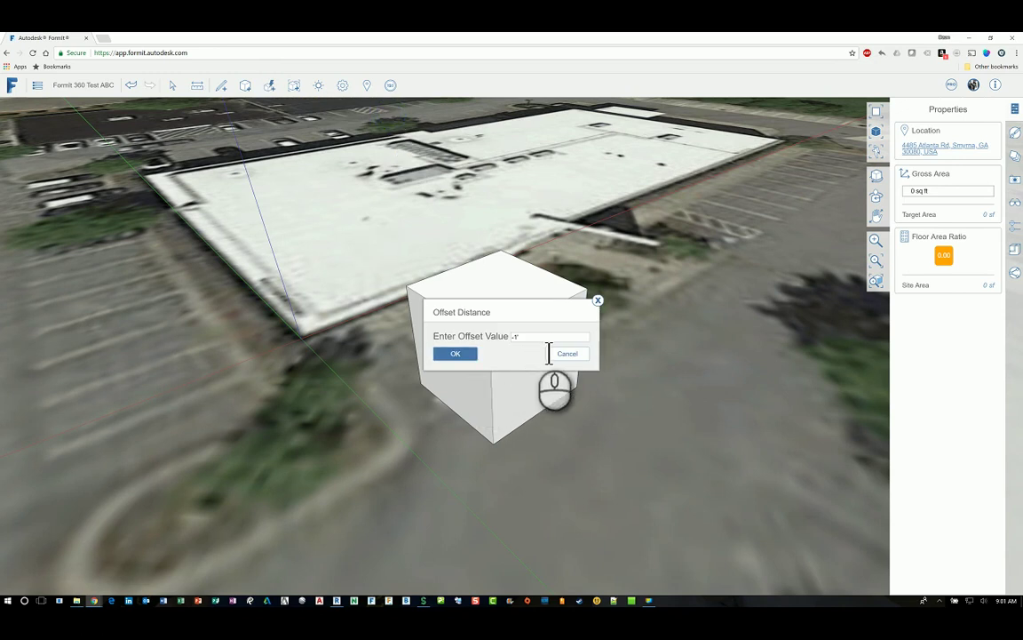
{"action": "left_click", "coordinate": [455, 353]}
{"action": "left_click", "coordinate": [480, 351]}
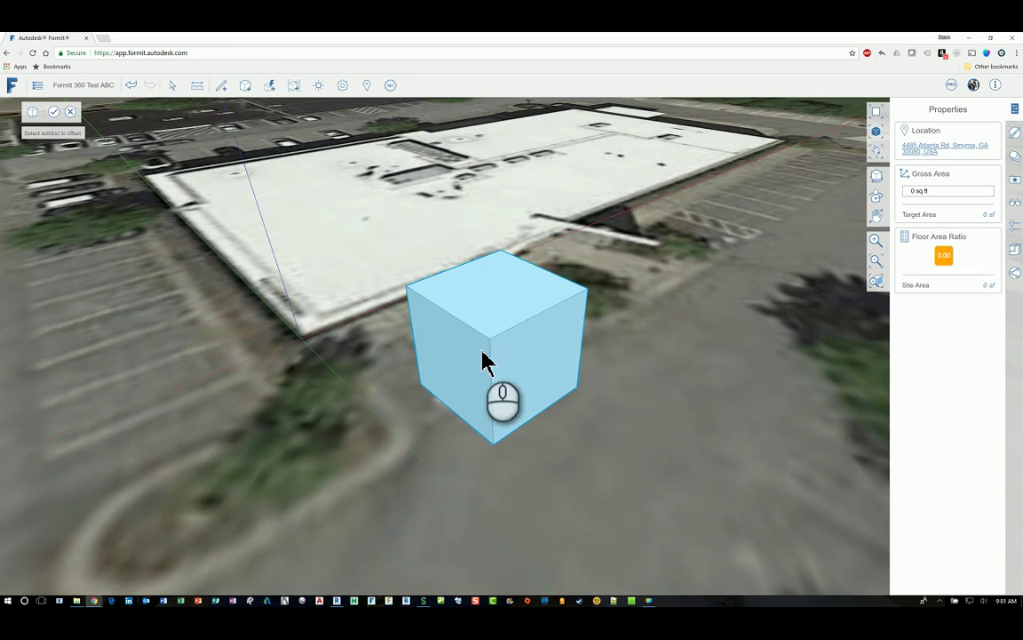
{"action": "left_click", "coordinate": [55, 112]}
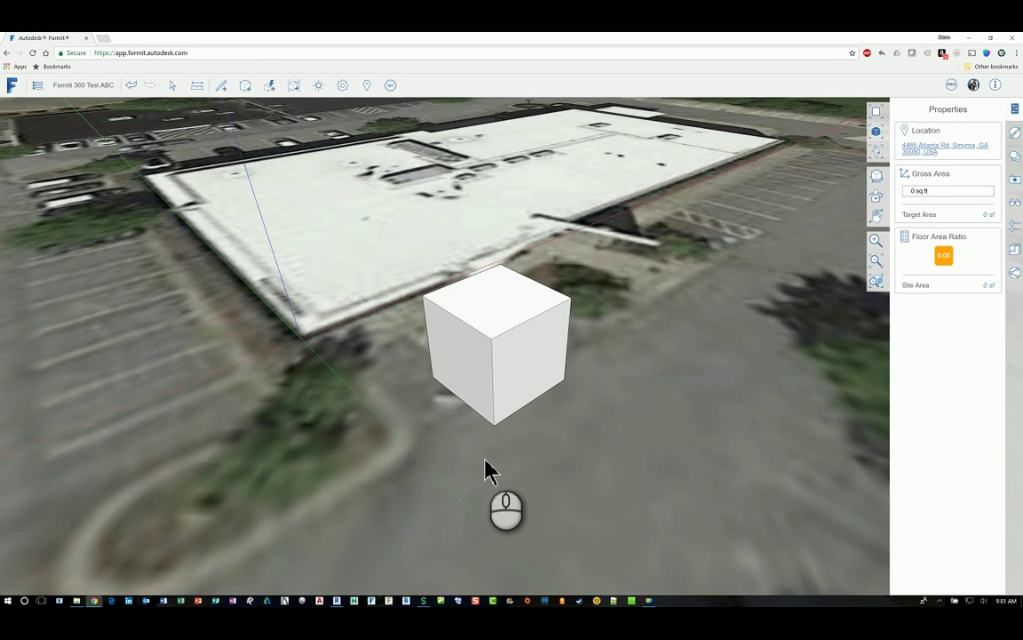
Shell the cube at -1' thickness with its top face removed, then view the open box obliquely
{"action": "left_click", "coordinate": [276, 87]}
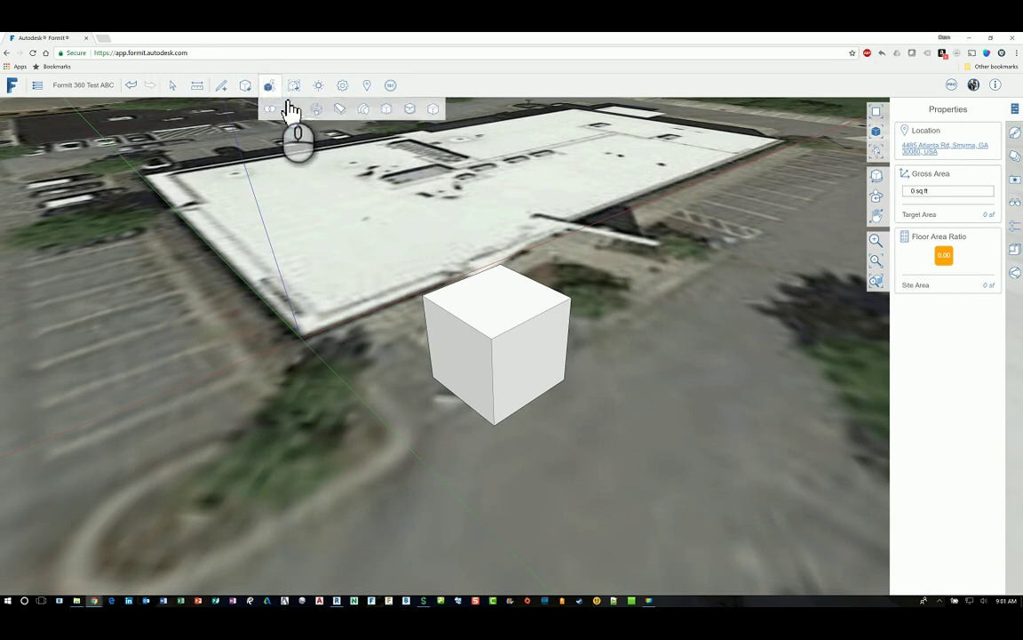
{"action": "left_click", "coordinate": [413, 109]}
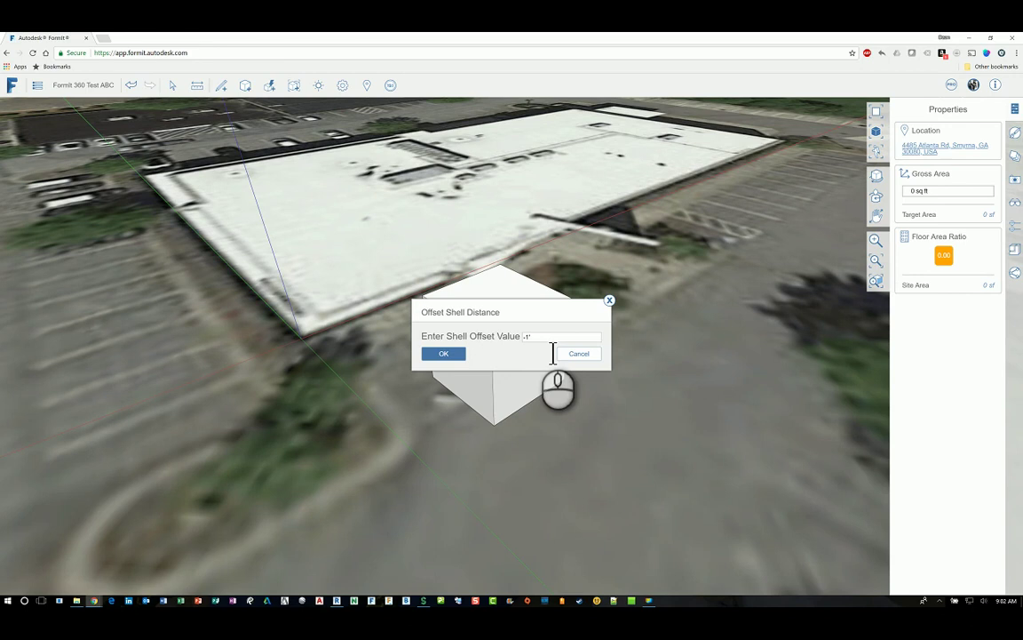
{"action": "left_click", "coordinate": [462, 359]}
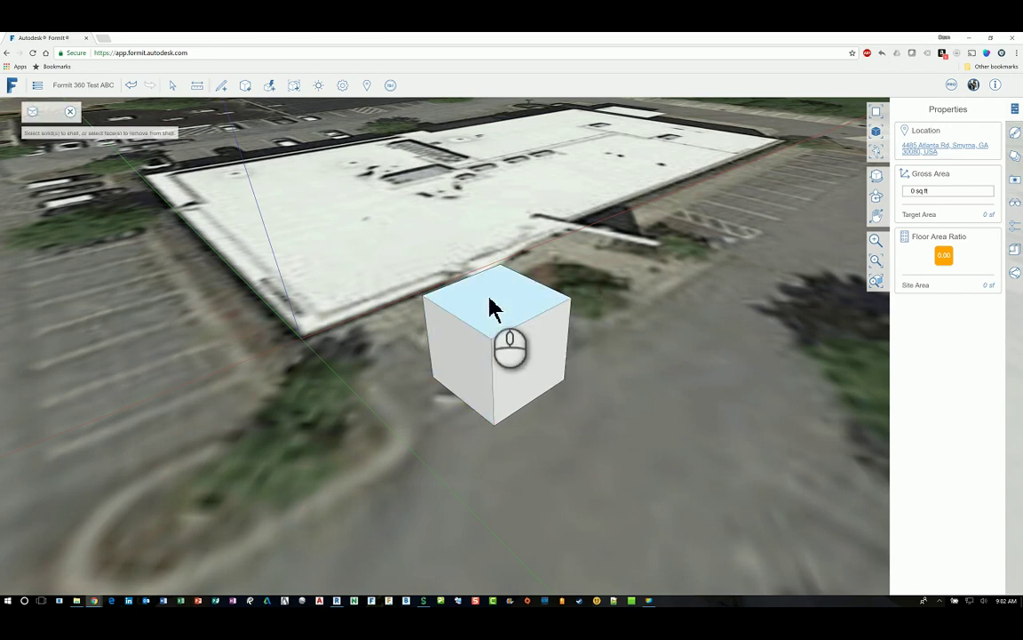
{"action": "left_click", "coordinate": [490, 302]}
{"action": "left_click", "coordinate": [54, 112]}
{"action": "scroll", "coordinate": [468, 411], "scroll_direction": "up", "scroll_amount": 5}
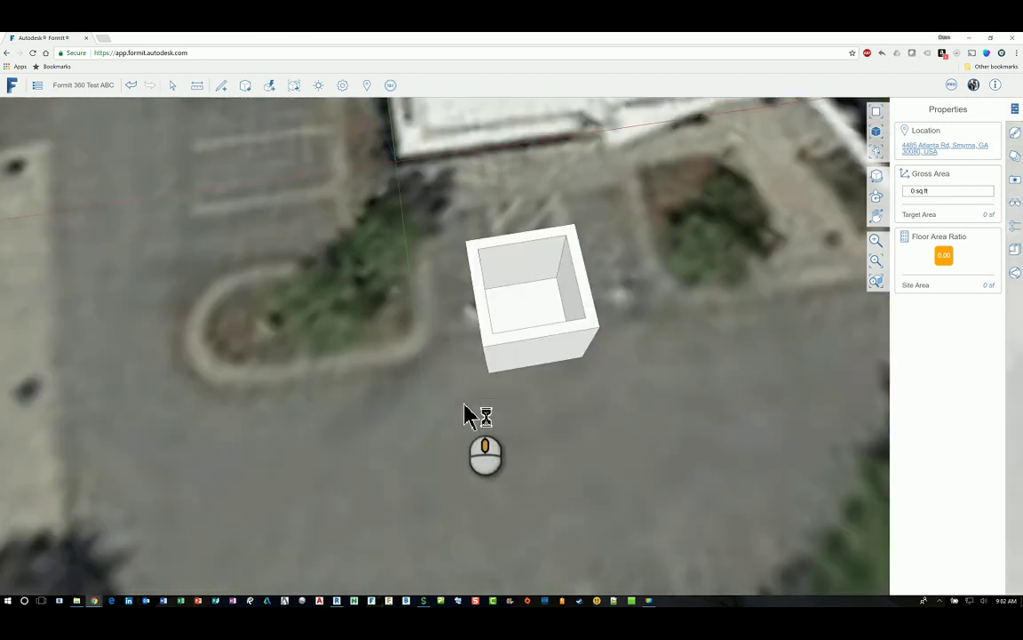
{"action": "middle_click_drag", "start_coordinate": [468, 412], "coordinate": [318, 95]}
Undo the shell so the cube is closed again, viewing it from above
{"action": "left_click", "coordinate": [269, 86]}
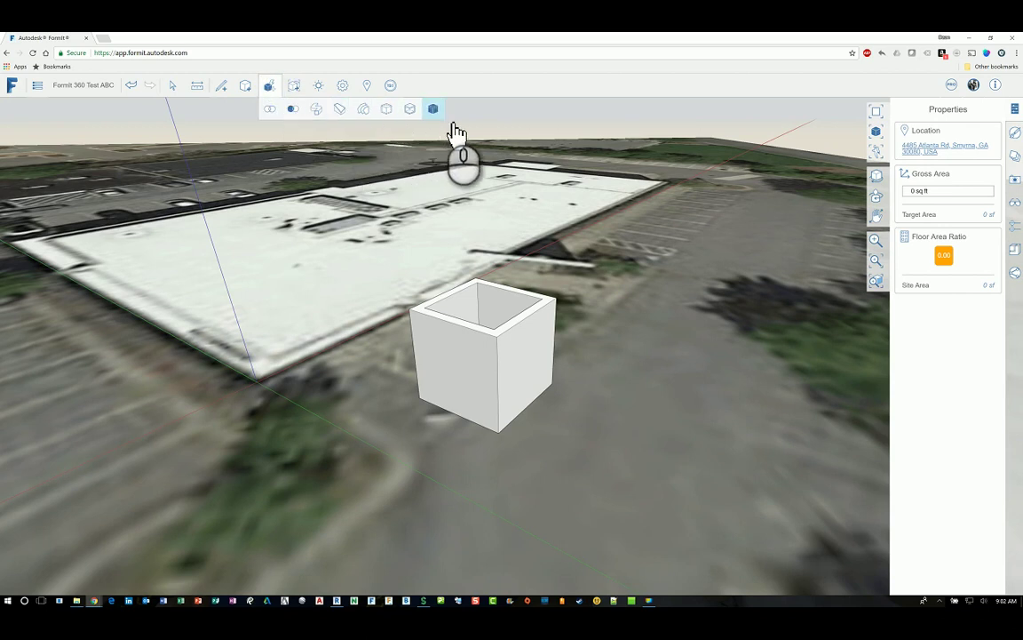
{"action": "left_click", "coordinate": [508, 343]}
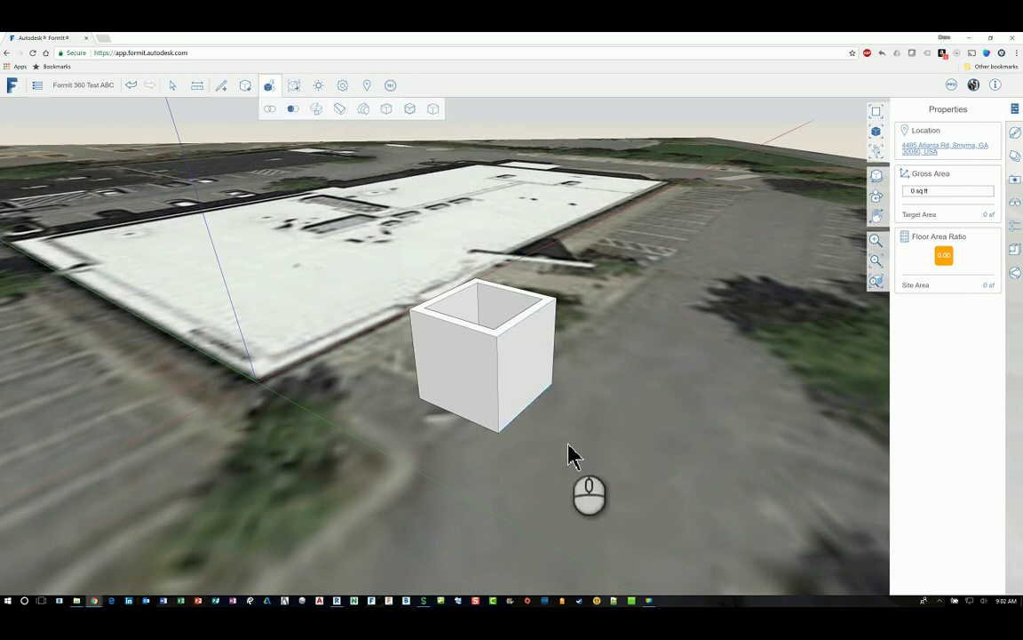
{"action": "left_click", "coordinate": [573, 362]}
{"action": "middle_click_drag", "start_coordinate": [546, 417], "coordinate": [427, 245]}
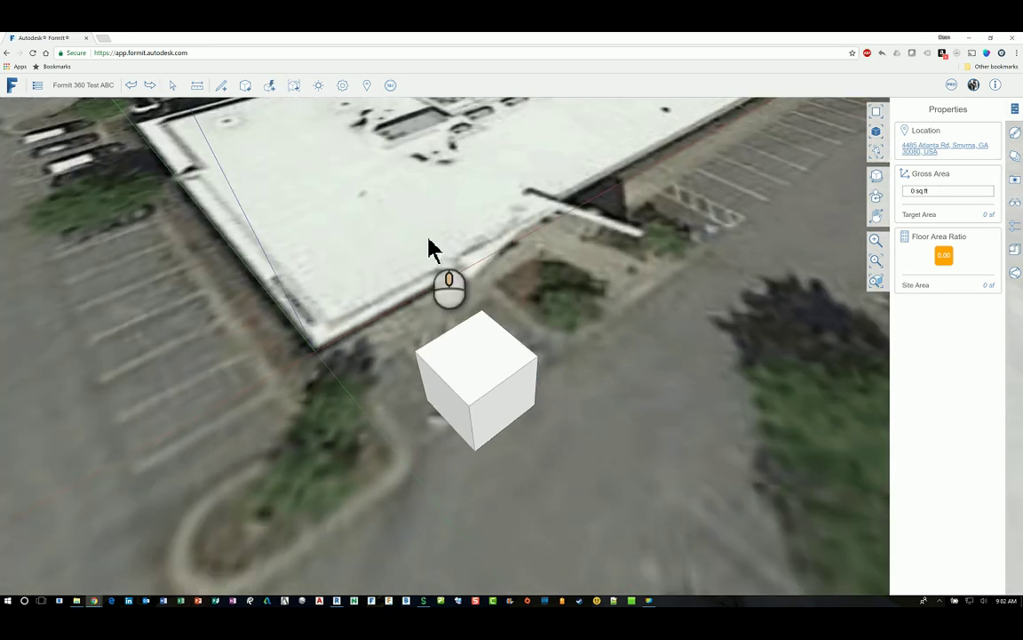
Fillet the cube's top face edges with a 1' radius
{"action": "left_click", "coordinate": [268, 87]}
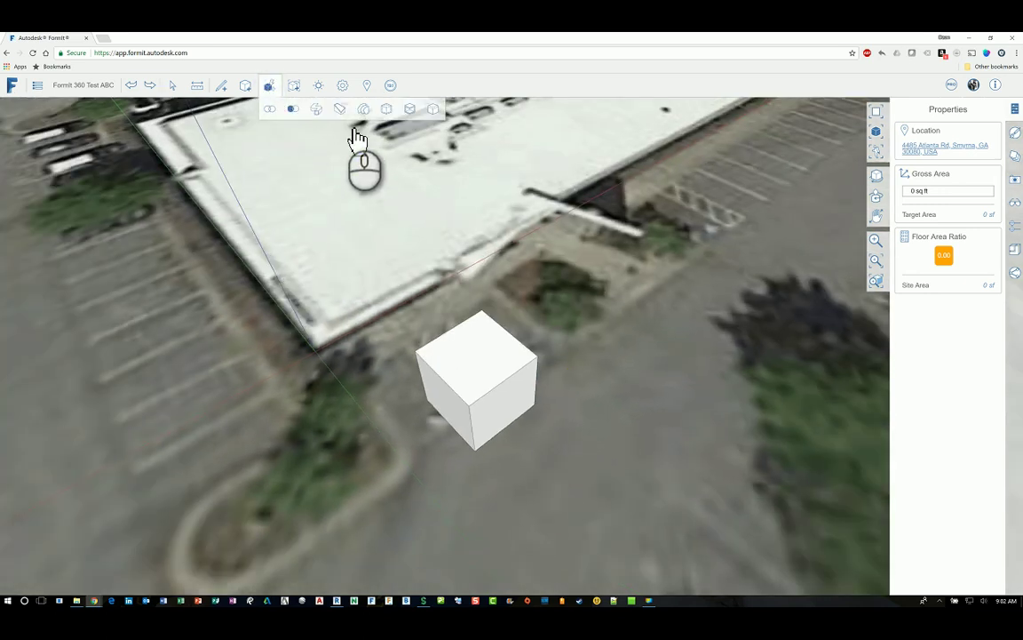
{"action": "left_click", "coordinate": [434, 109]}
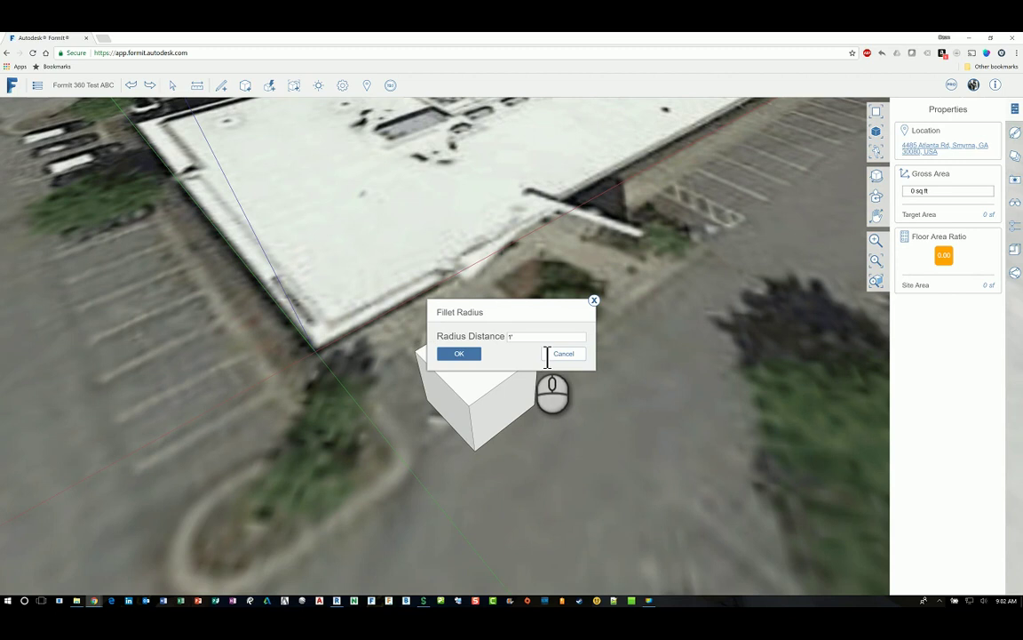
{"action": "left_click", "coordinate": [470, 354]}
{"action": "left_click", "coordinate": [493, 368]}
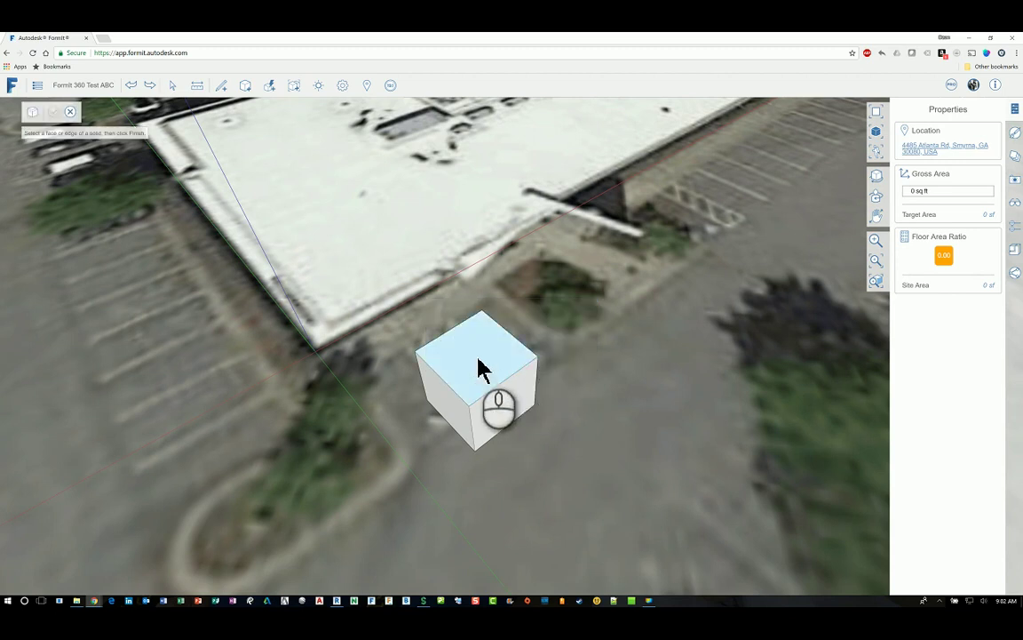
{"action": "left_click", "coordinate": [53, 111]}
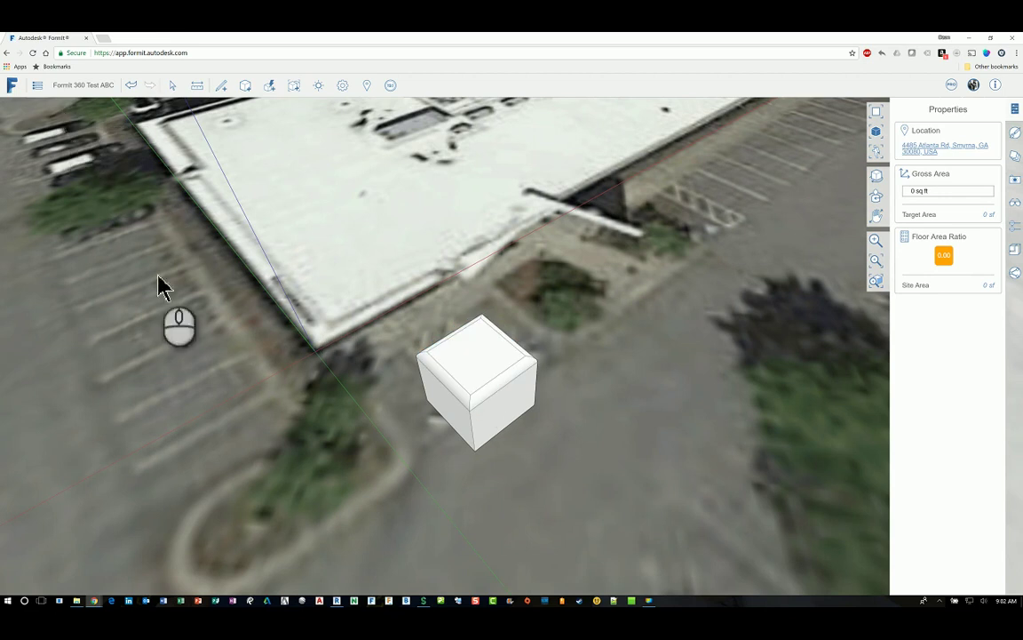
{"action": "middle_click_drag", "start_coordinate": [475, 457], "coordinate": [528, 393]}
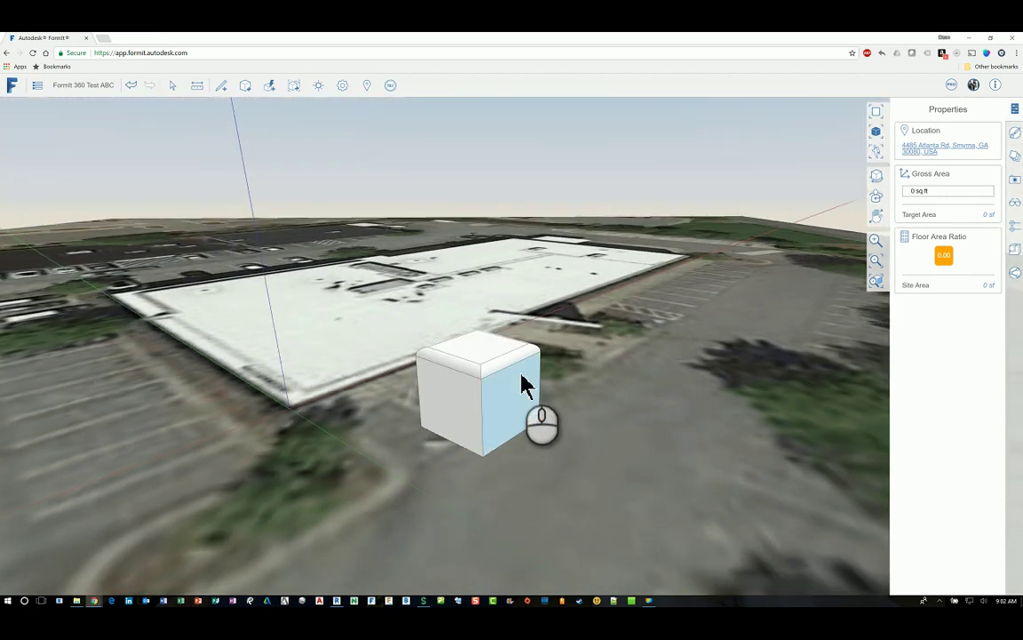
{"action": "middle_click_drag", "start_coordinate": [520, 354], "coordinate": [563, 347]}
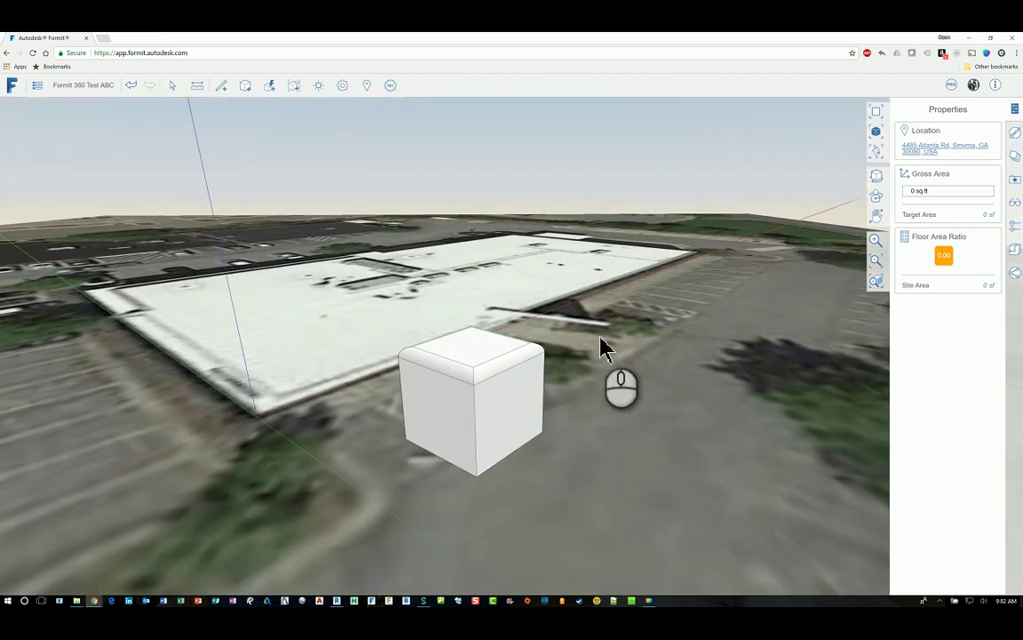